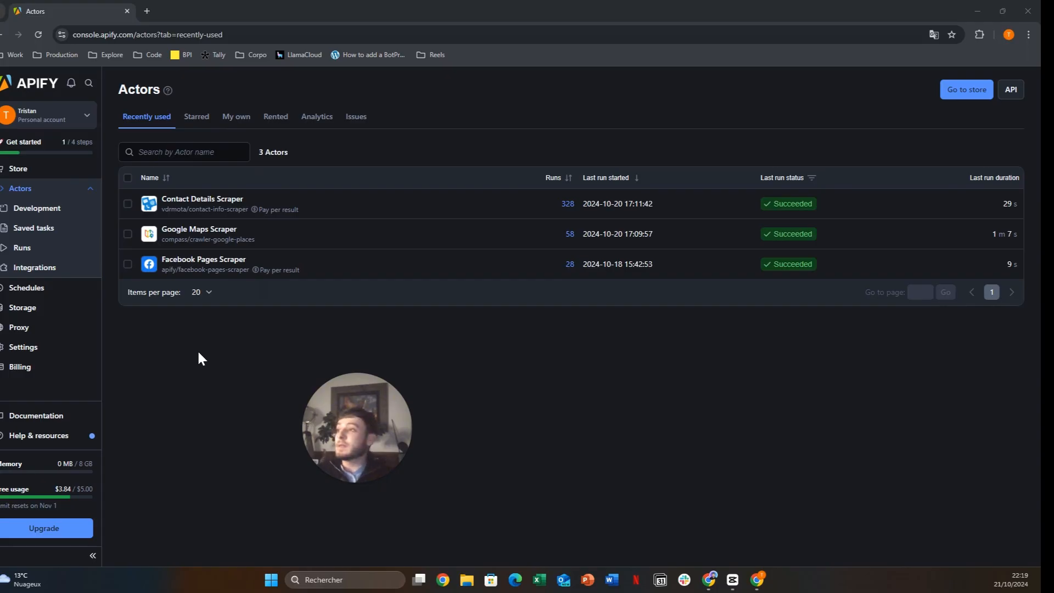
Search the Apify Store for "goog", open the Google Maps Scraper page and read its description and feature list.
{"action": "left_click", "coordinate": [33, 169]}
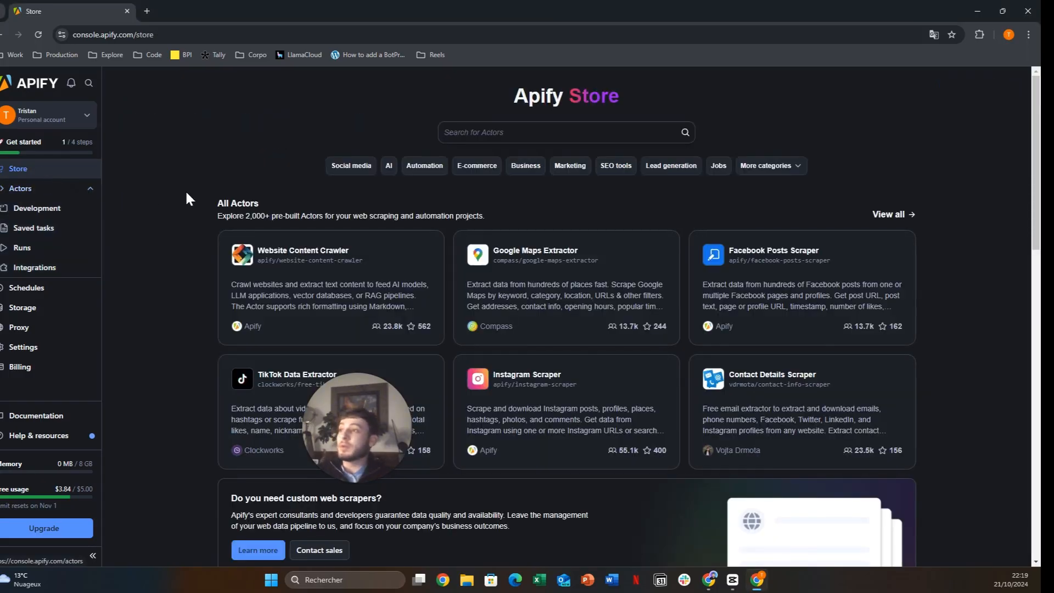
{"action": "left_click", "coordinate": [477, 132]}
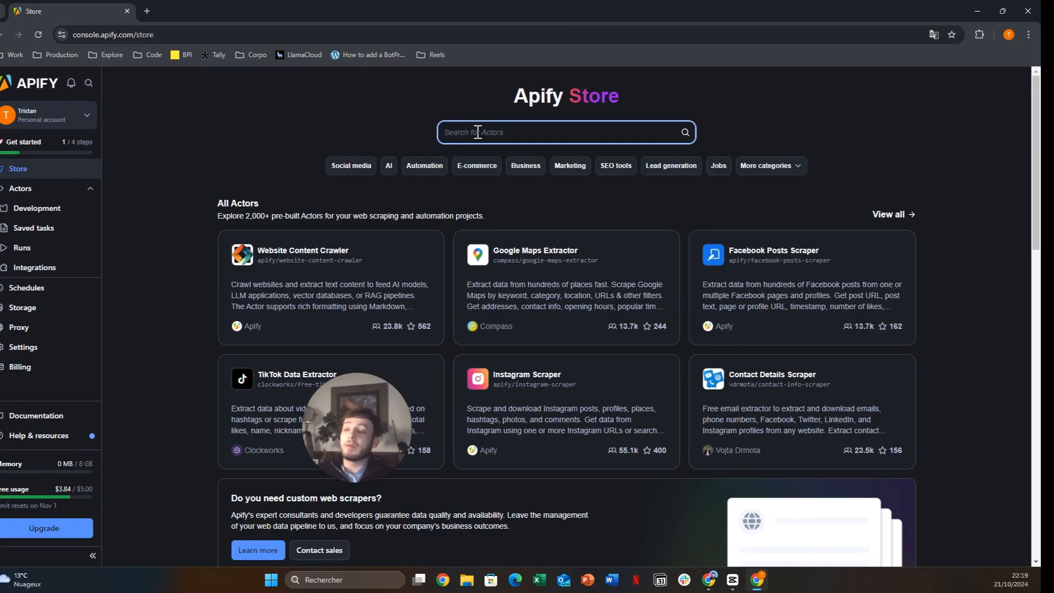
{"action": "type", "text": "goog"}
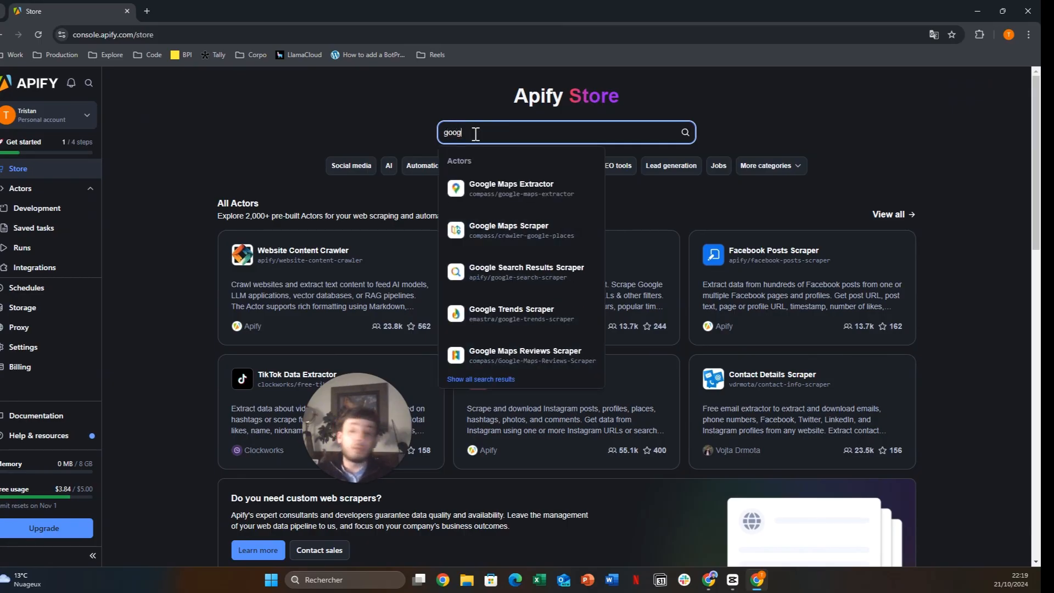
{"action": "left_click", "coordinate": [518, 225]}
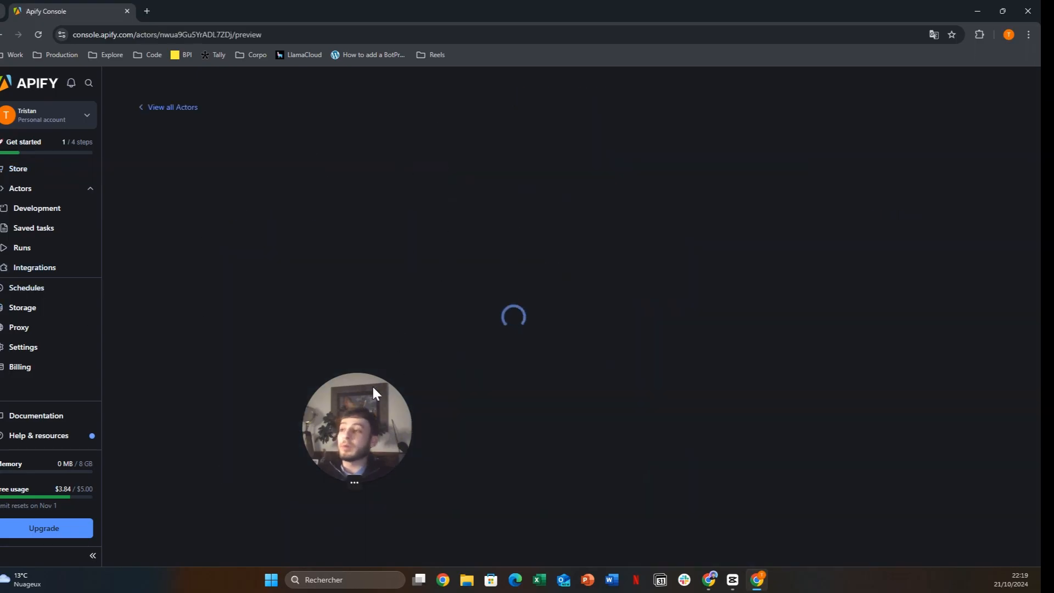
{"action": "left_click_drag", "start_coordinate": [384, 422], "coordinate": [800, 305]}
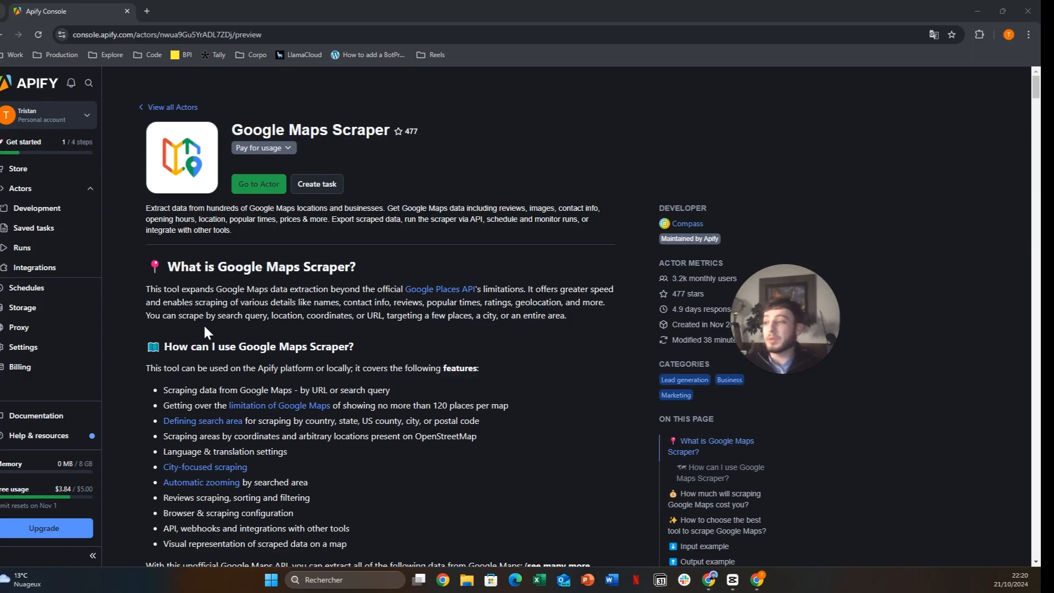
{"action": "scroll", "coordinate": [205, 316], "scroll_direction": "down", "scroll_amount": 1}
{"action": "scroll", "coordinate": [273, 219], "scroll_direction": "down", "scroll_amount": 3}
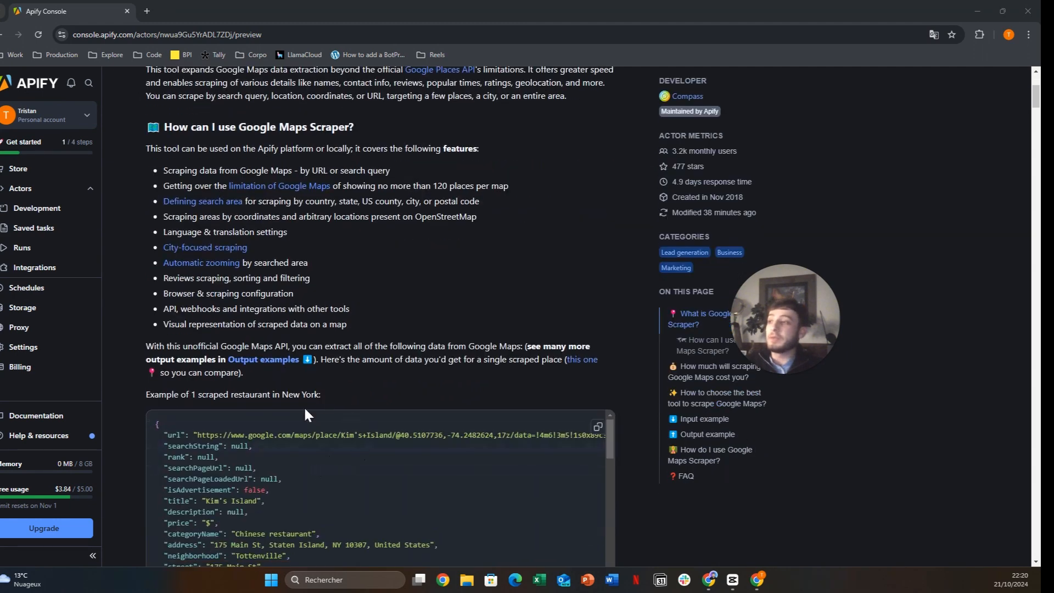
Open the Google Maps Scraper from the recently used Actors and review its search term, location, place limit and language inputs.
{"action": "left_click", "coordinate": [24, 193]}
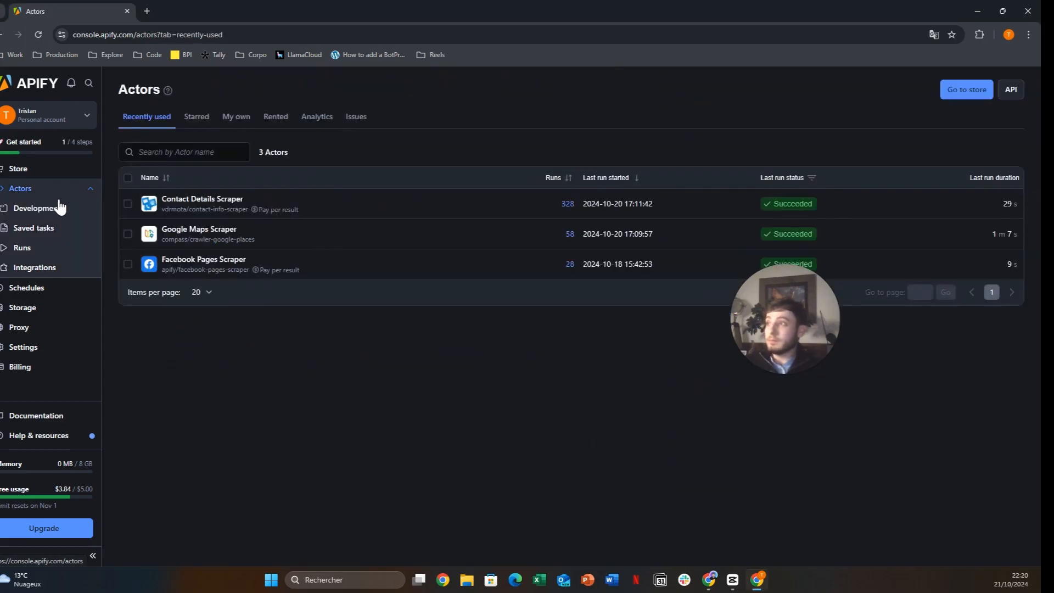
{"action": "left_click", "coordinate": [197, 235]}
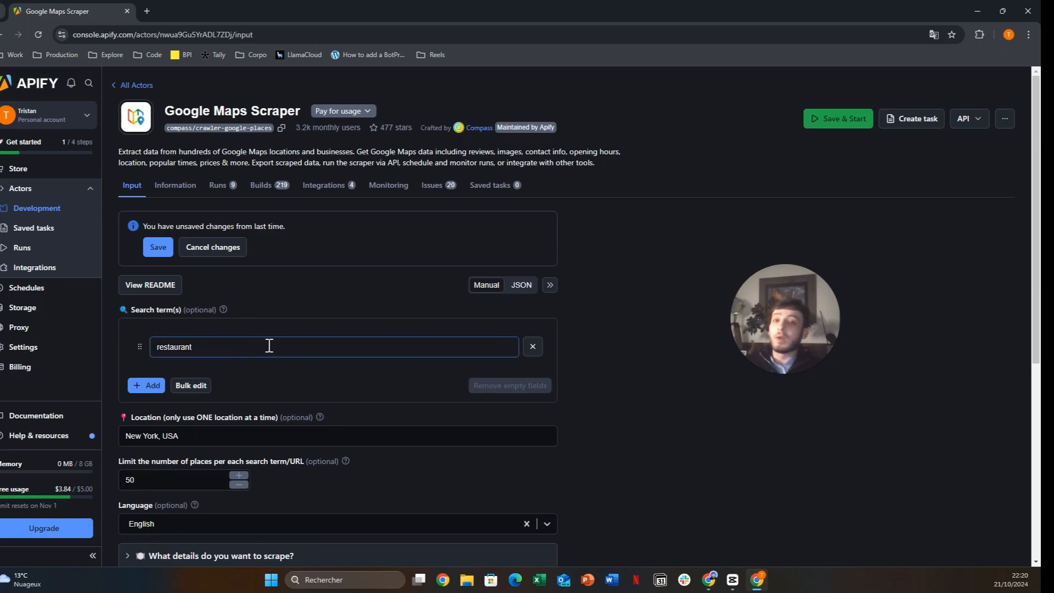
{"action": "scroll", "coordinate": [245, 288], "scroll_direction": "down", "scroll_amount": 1}
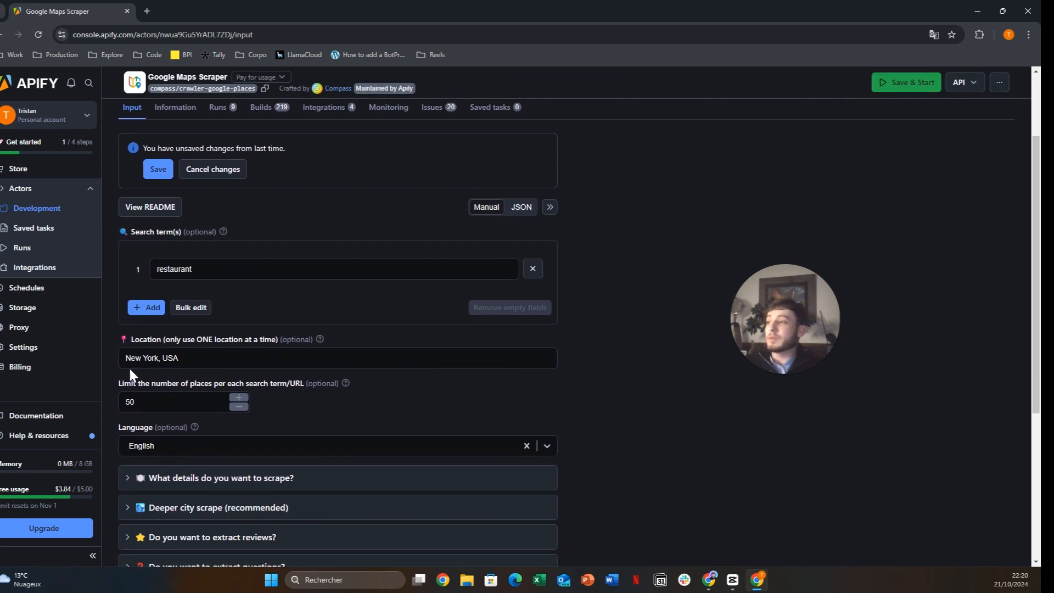
{"action": "scroll", "coordinate": [165, 351], "scroll_direction": "down", "scroll_amount": 2}
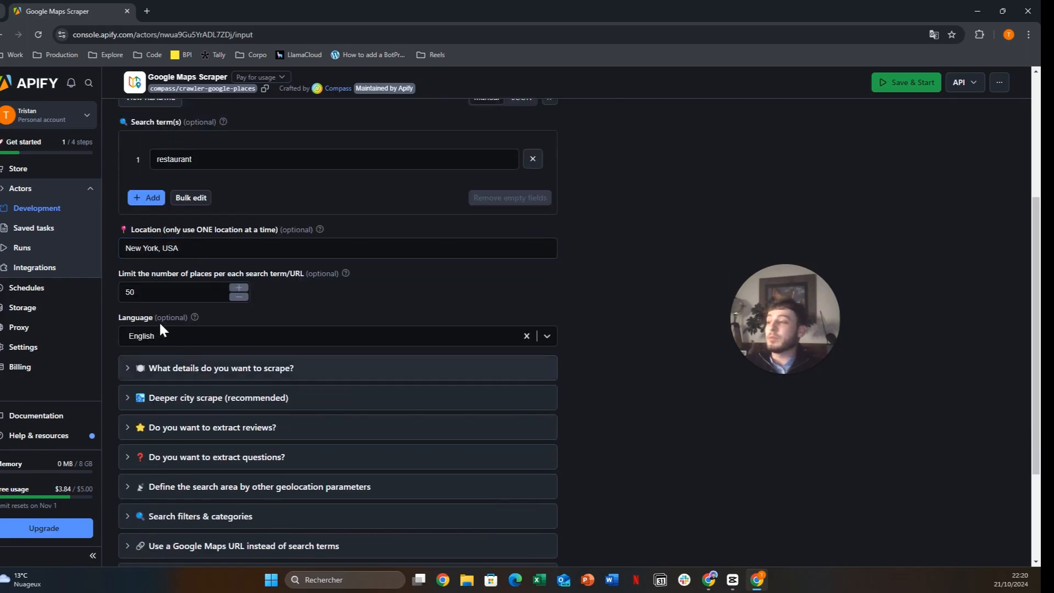
{"action": "scroll", "coordinate": [220, 307], "scroll_direction": "down", "scroll_amount": 3}
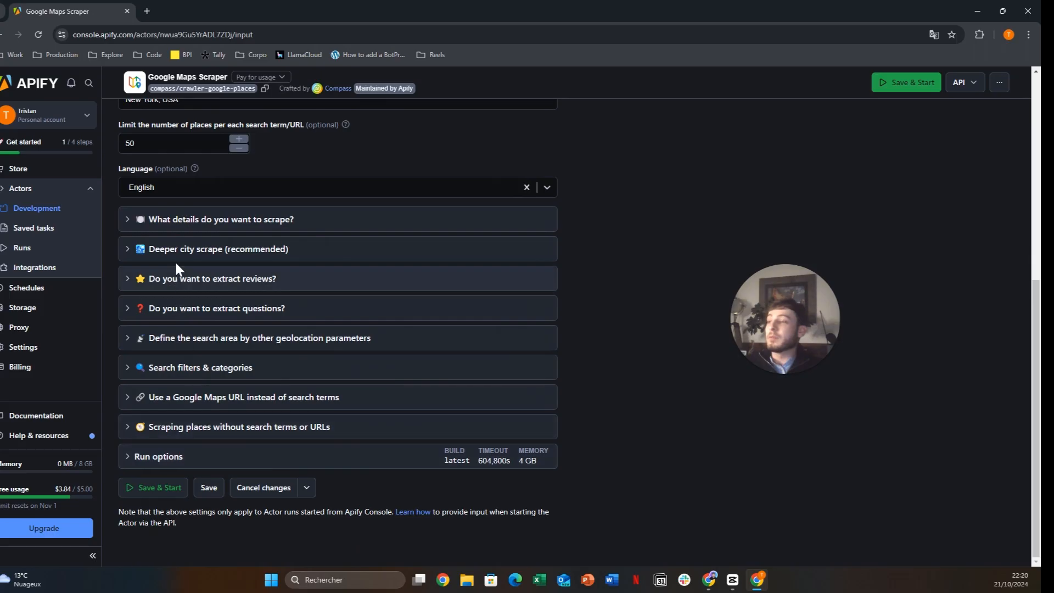
Expand and review the sections for details to scrape, deeper city scrape and review extraction.
{"action": "left_click", "coordinate": [190, 219]}
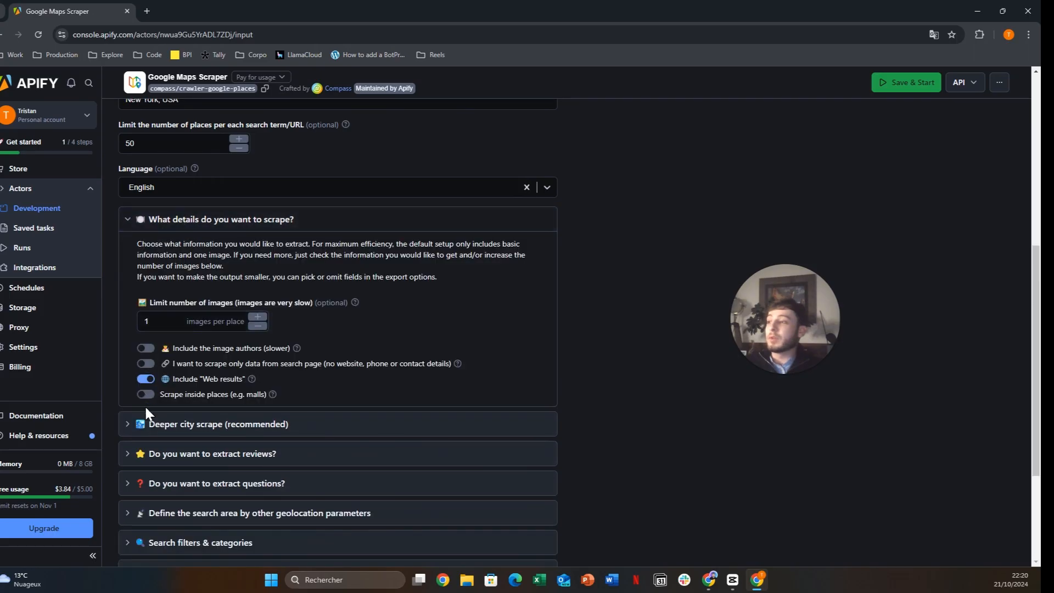
{"action": "left_click", "coordinate": [275, 426]}
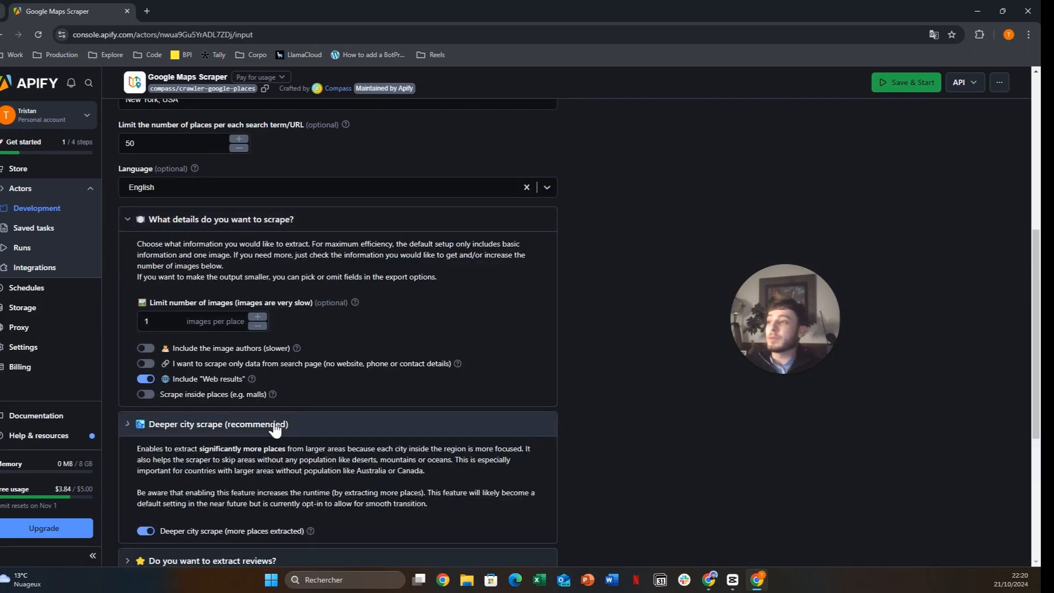
{"action": "scroll", "coordinate": [275, 428], "scroll_direction": "down", "scroll_amount": 3}
{"action": "left_click", "coordinate": [239, 399]}
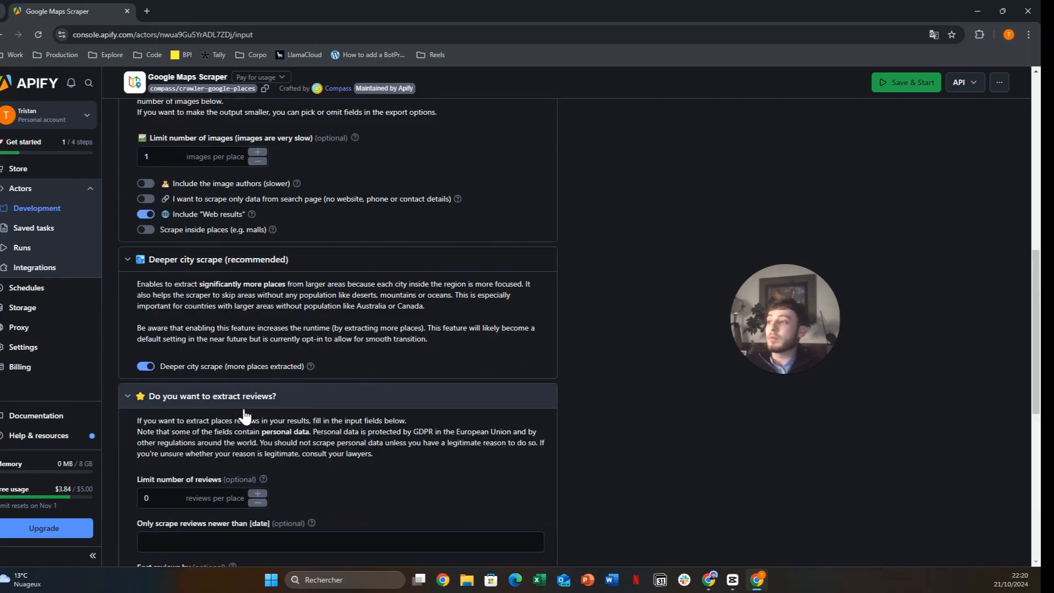
{"action": "scroll", "coordinate": [245, 417], "scroll_direction": "down", "scroll_amount": 7}
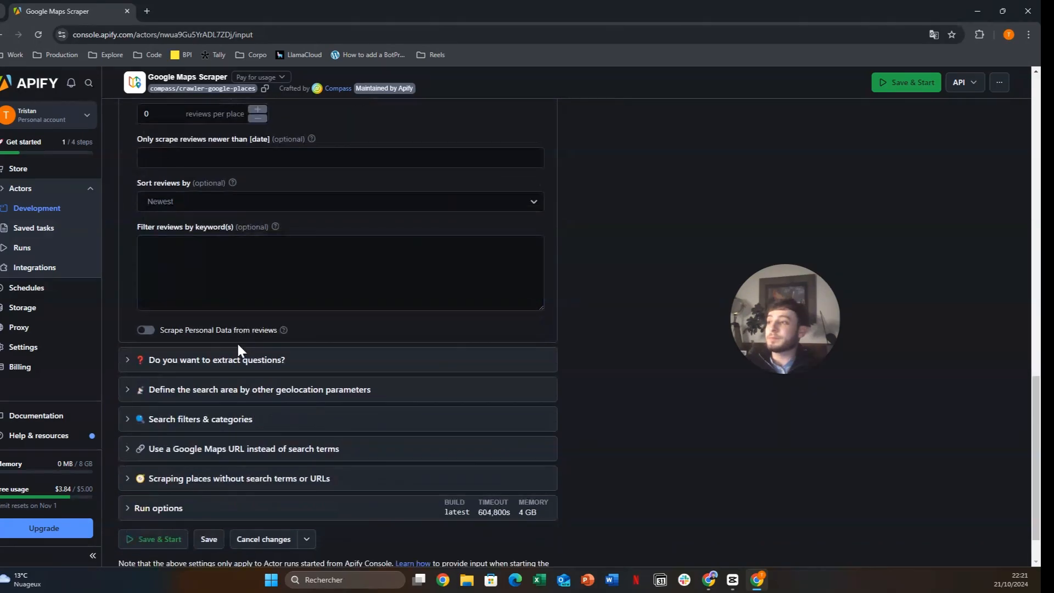
Expand the question extraction and geolocation sections and examine the zoom, country, city, state, county, postal code and custom area options.
{"action": "left_click", "coordinate": [235, 364]}
{"action": "scroll", "coordinate": [235, 363], "scroll_direction": "down", "scroll_amount": 3}
{"action": "left_click", "coordinate": [225, 344]}
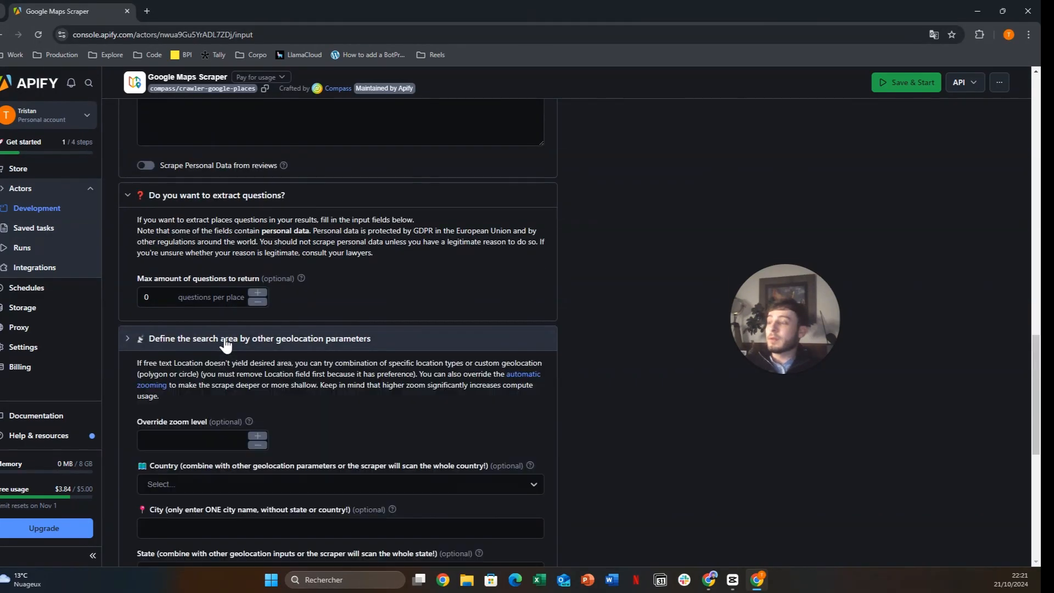
{"action": "scroll", "coordinate": [228, 336], "scroll_direction": "down", "scroll_amount": 2}
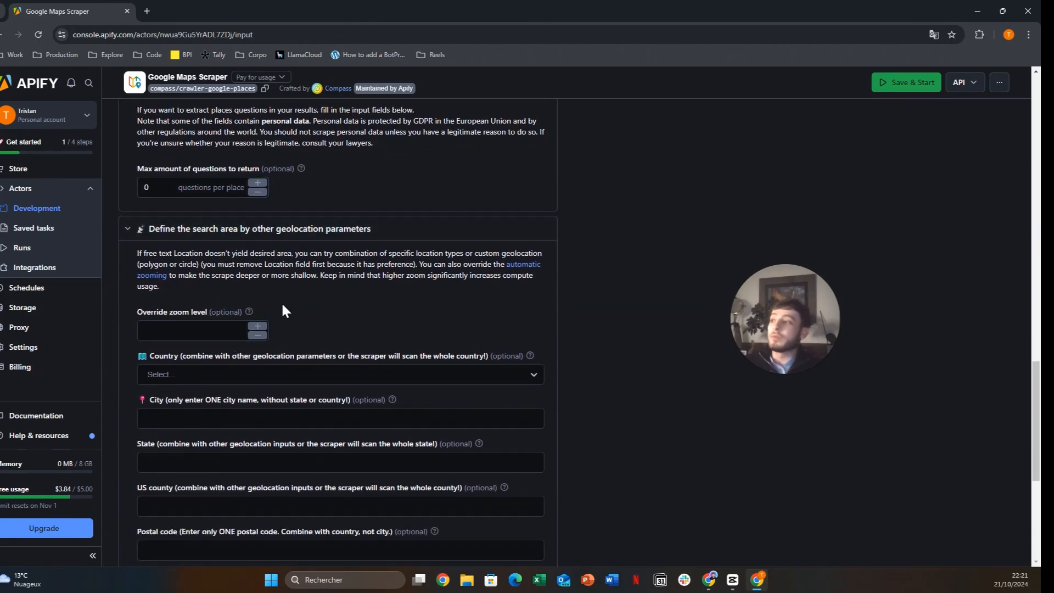
{"action": "left_click", "coordinate": [266, 335]}
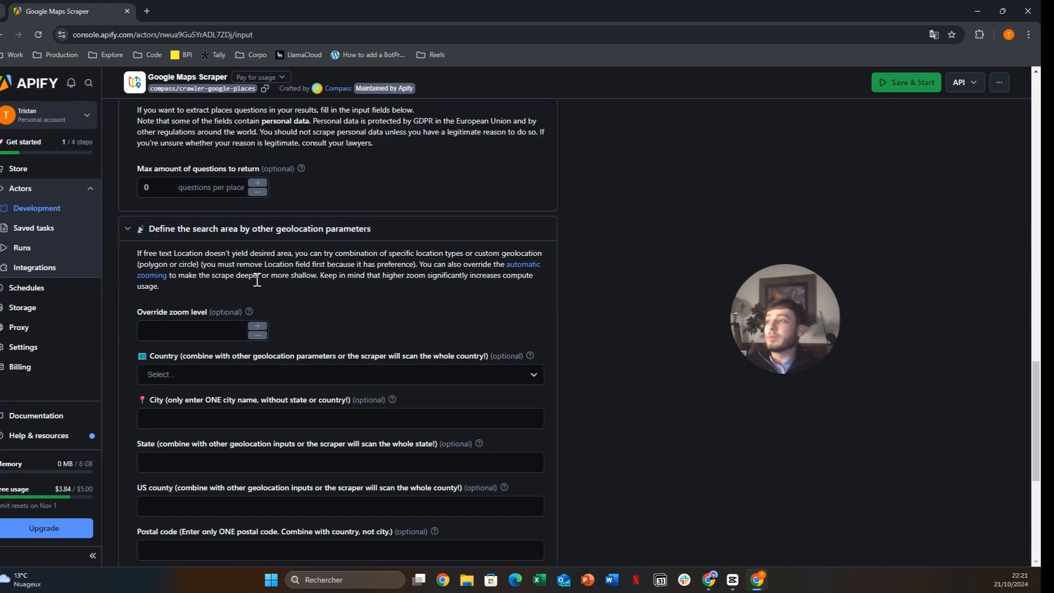
{"action": "left_click", "coordinate": [239, 379]}
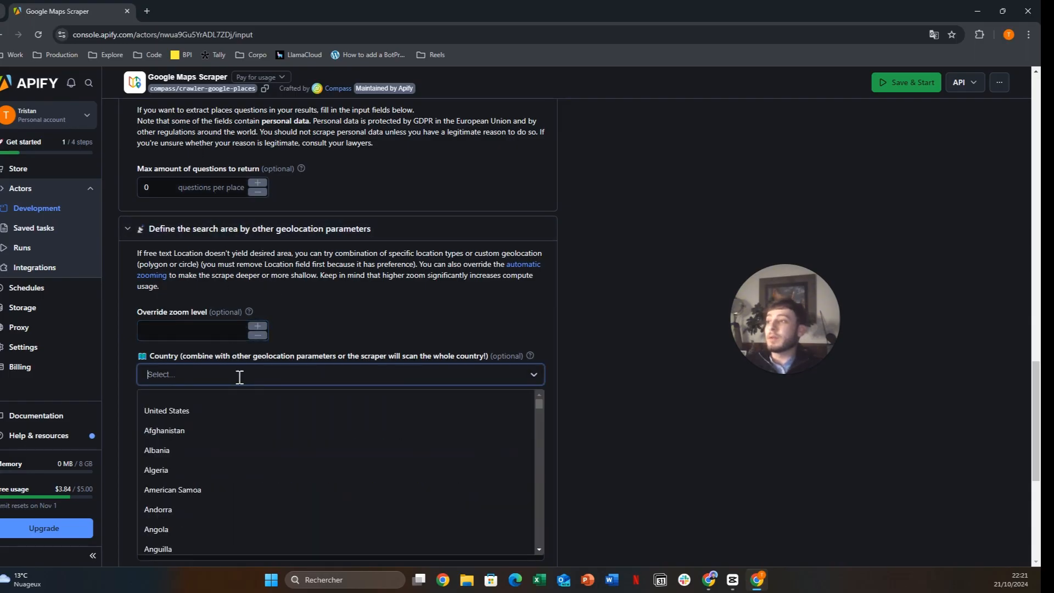
{"action": "left_click", "coordinate": [238, 374]}
{"action": "left_click", "coordinate": [225, 427]}
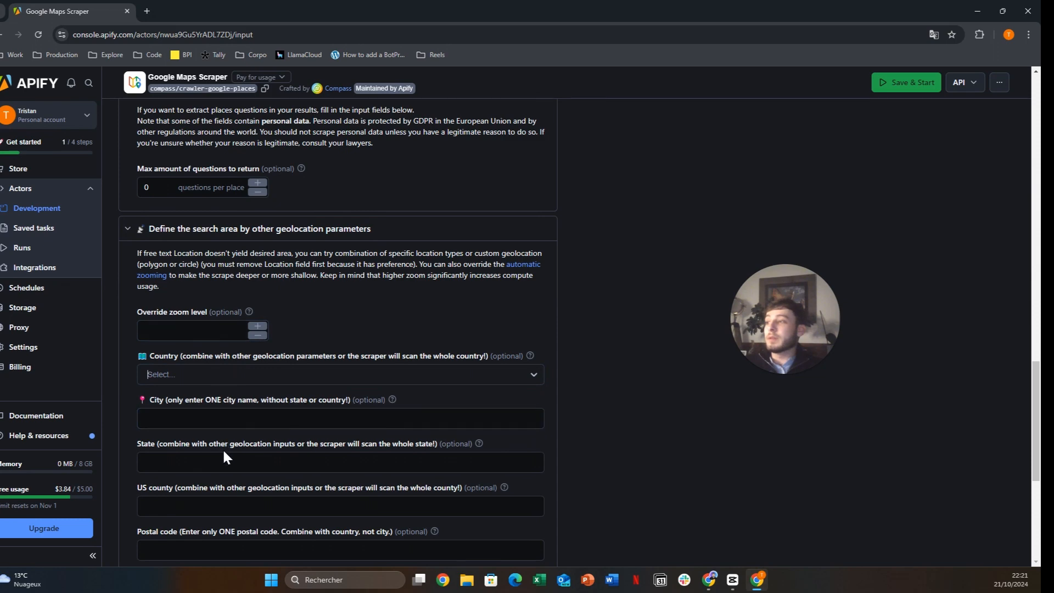
{"action": "scroll", "coordinate": [220, 448], "scroll_direction": "down", "scroll_amount": 3}
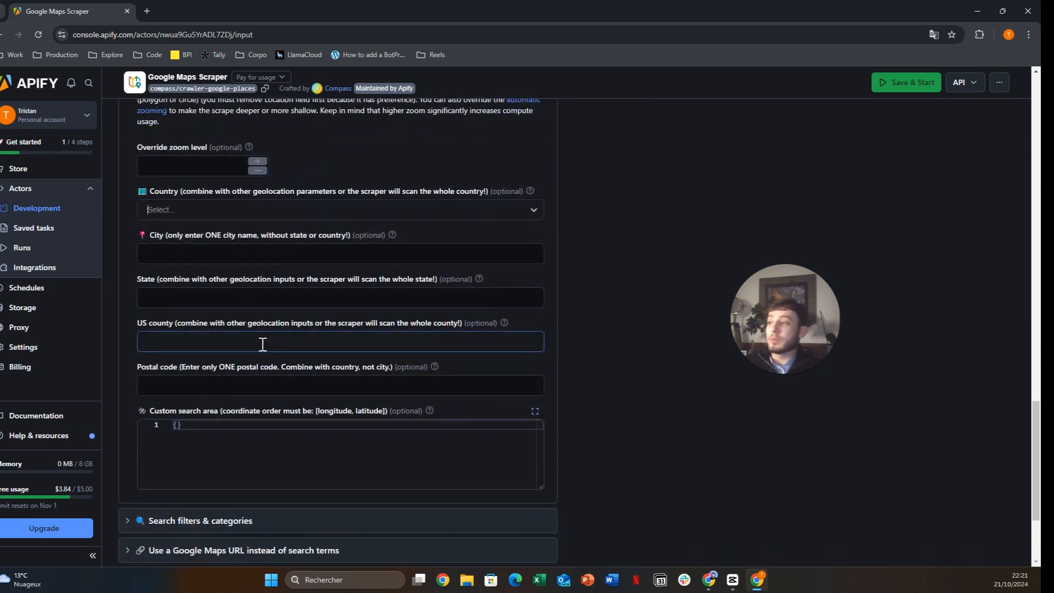
{"action": "scroll", "coordinate": [245, 363], "scroll_direction": "down", "scroll_amount": 2}
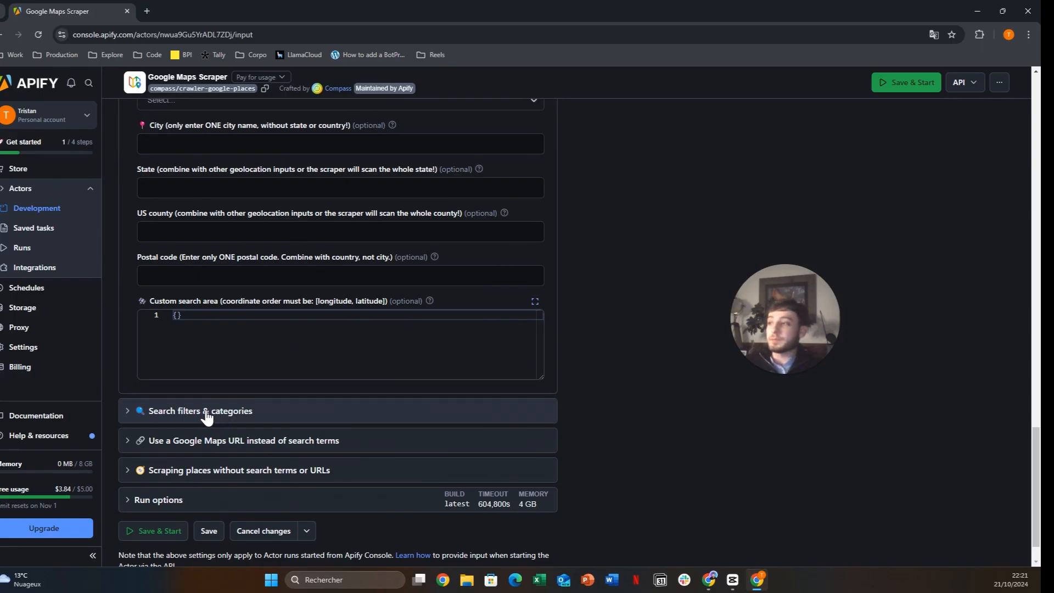
Expand the search filters and categories section and enable Skip closed places.
{"action": "left_click", "coordinate": [206, 413]}
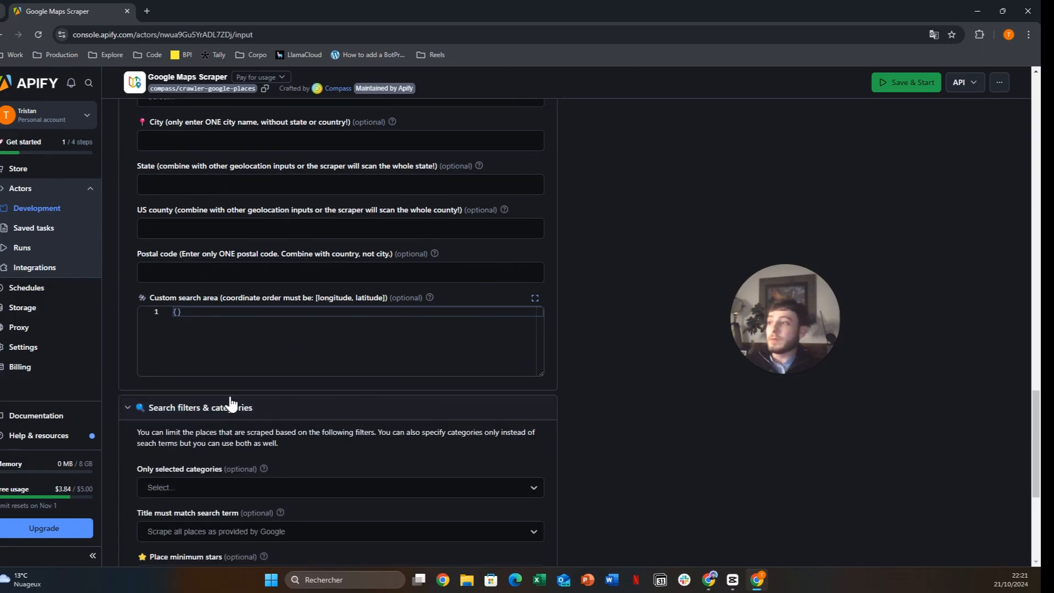
{"action": "scroll", "coordinate": [219, 295], "scroll_direction": "down", "scroll_amount": 4}
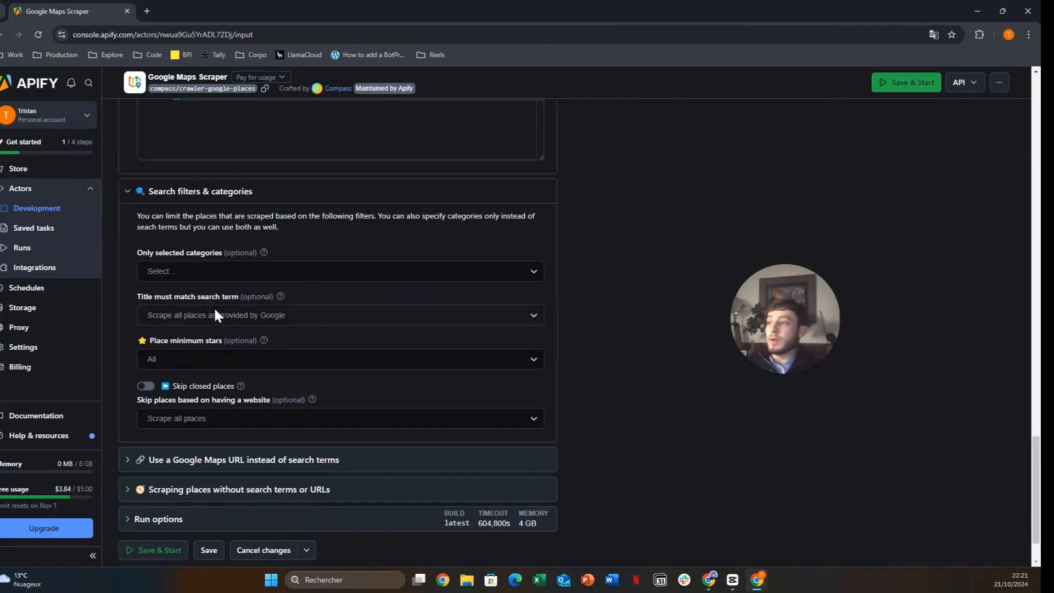
{"action": "scroll", "coordinate": [215, 400], "scroll_direction": "down", "scroll_amount": 1}
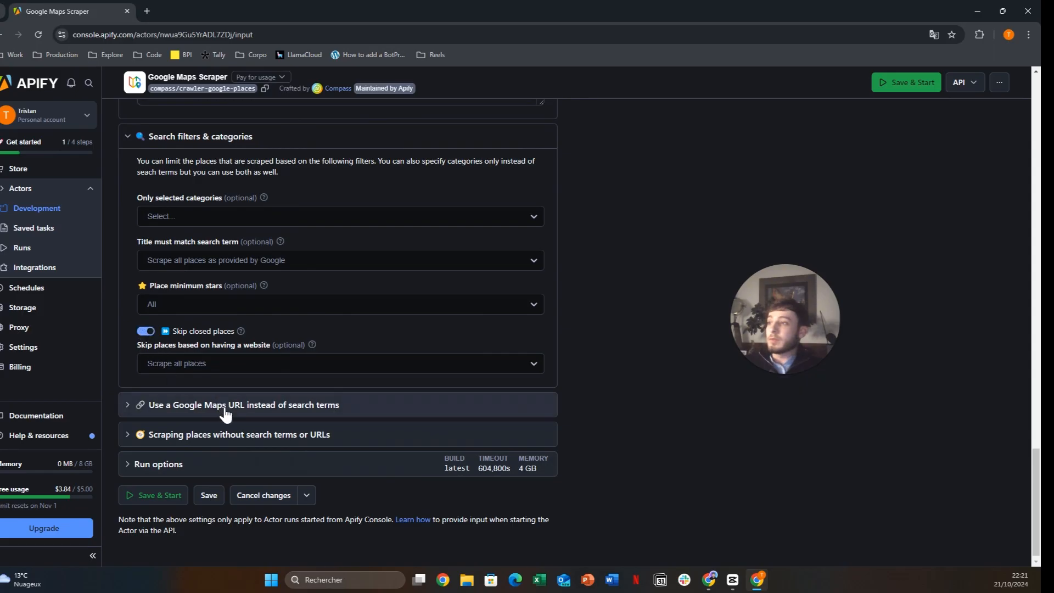
Expand and review the Google Maps URL and no-search-term scraping sections, and look back over the whole input form.
{"action": "left_click", "coordinate": [223, 409]}
{"action": "scroll", "coordinate": [236, 263], "scroll_direction": "down", "scroll_amount": 2}
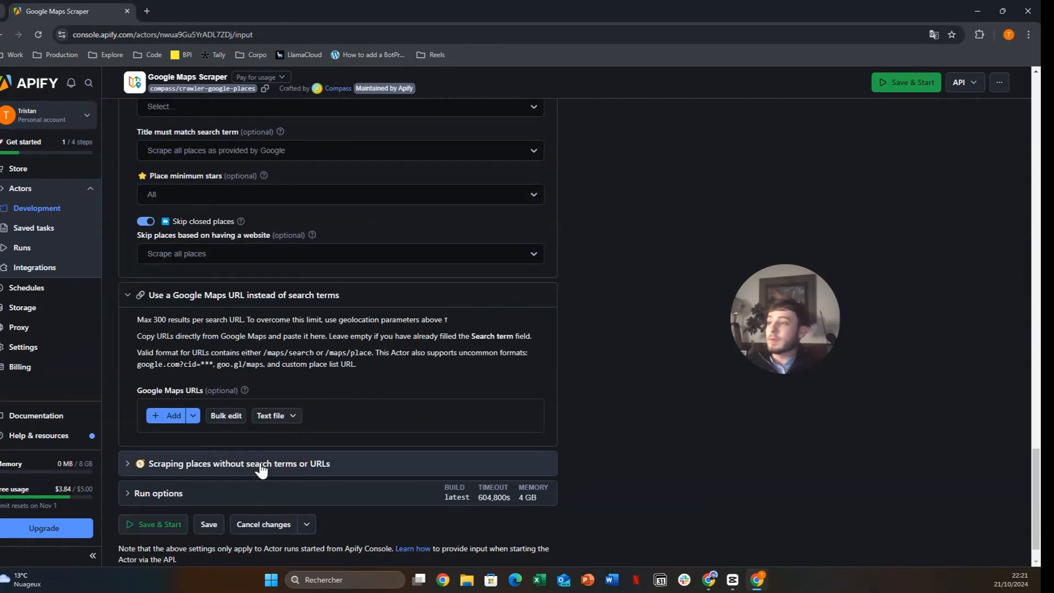
{"action": "left_click", "coordinate": [255, 463]}
{"action": "scroll", "coordinate": [266, 422], "scroll_direction": "down", "scroll_amount": 2}
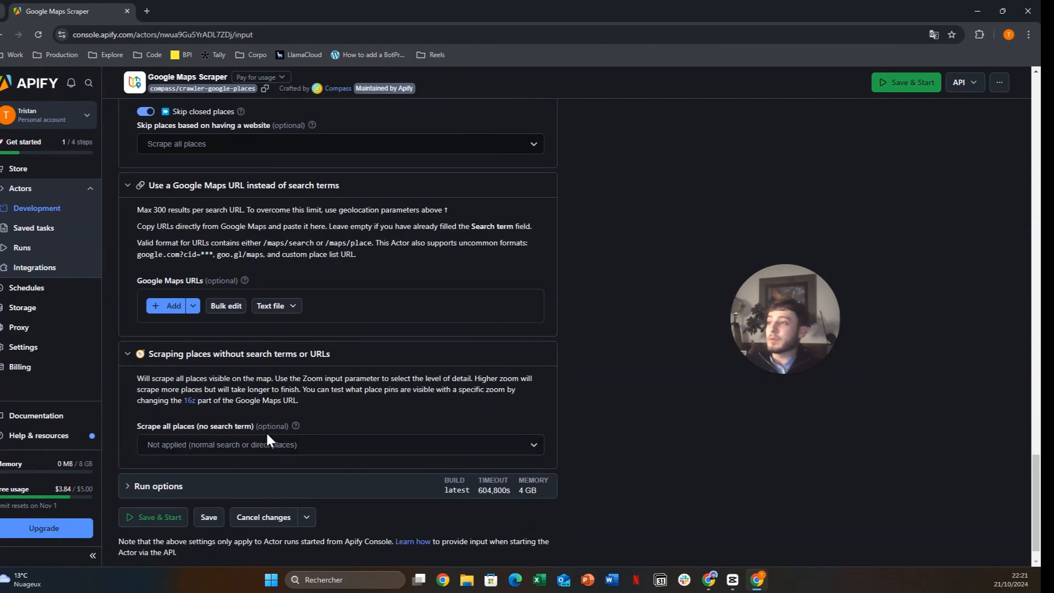
{"action": "scroll", "coordinate": [267, 435], "scroll_direction": "up", "scroll_amount": 10}
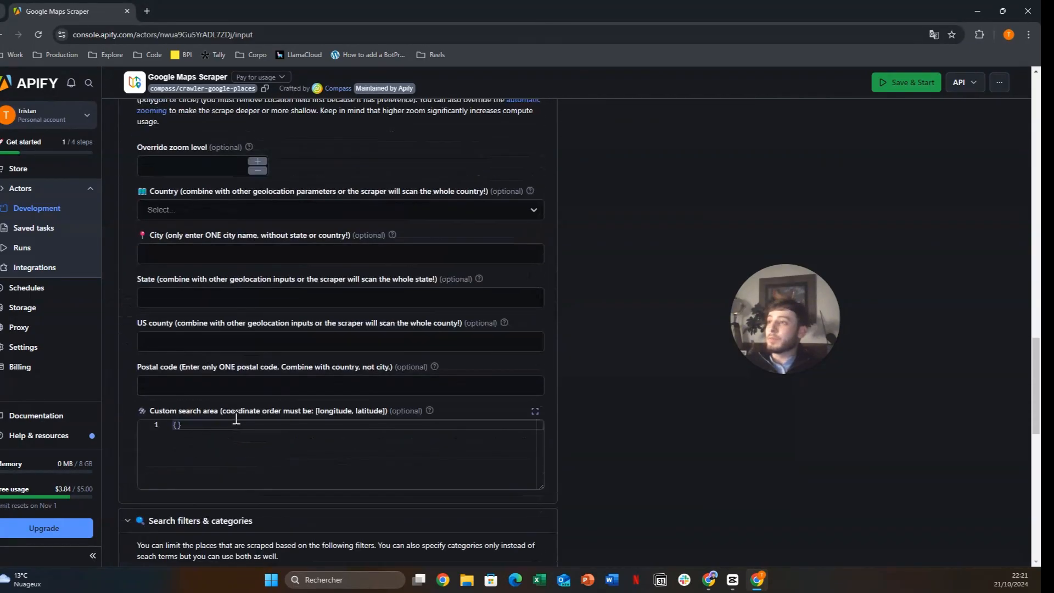
{"action": "scroll", "coordinate": [236, 420], "scroll_direction": "up", "scroll_amount": 4}
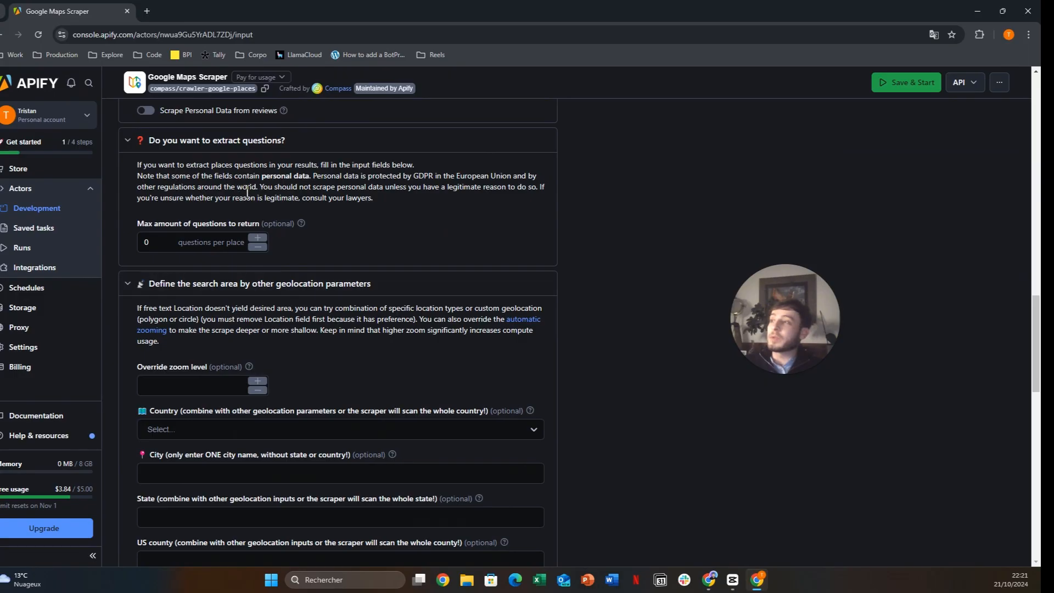
{"action": "scroll", "coordinate": [268, 225], "scroll_direction": "up", "scroll_amount": 4}
{"action": "scroll", "coordinate": [276, 246], "scroll_direction": "up", "scroll_amount": 15}
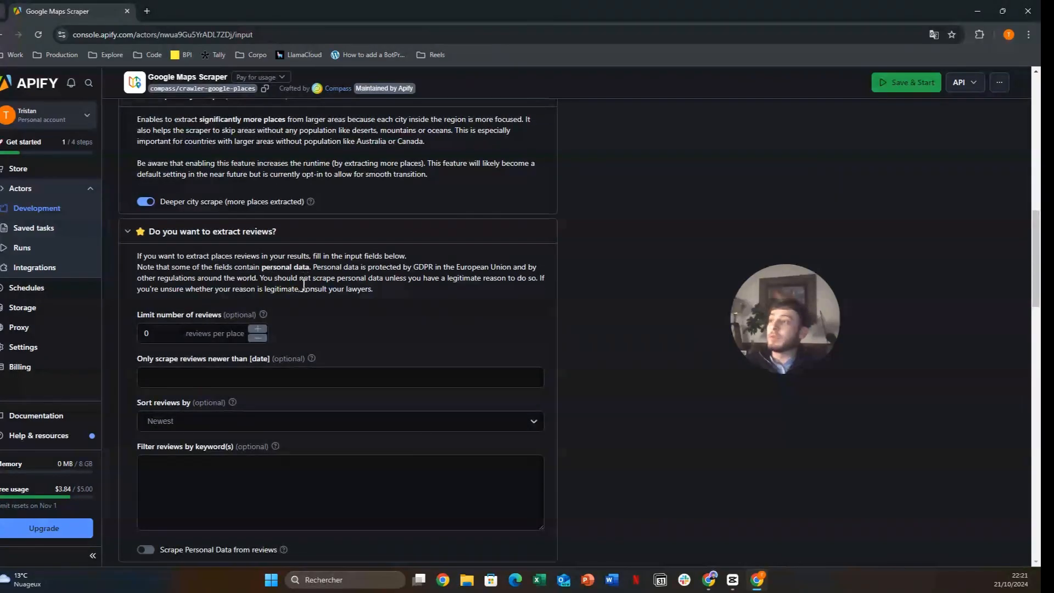
{"action": "scroll", "coordinate": [299, 290], "scroll_direction": "up", "scroll_amount": 3}
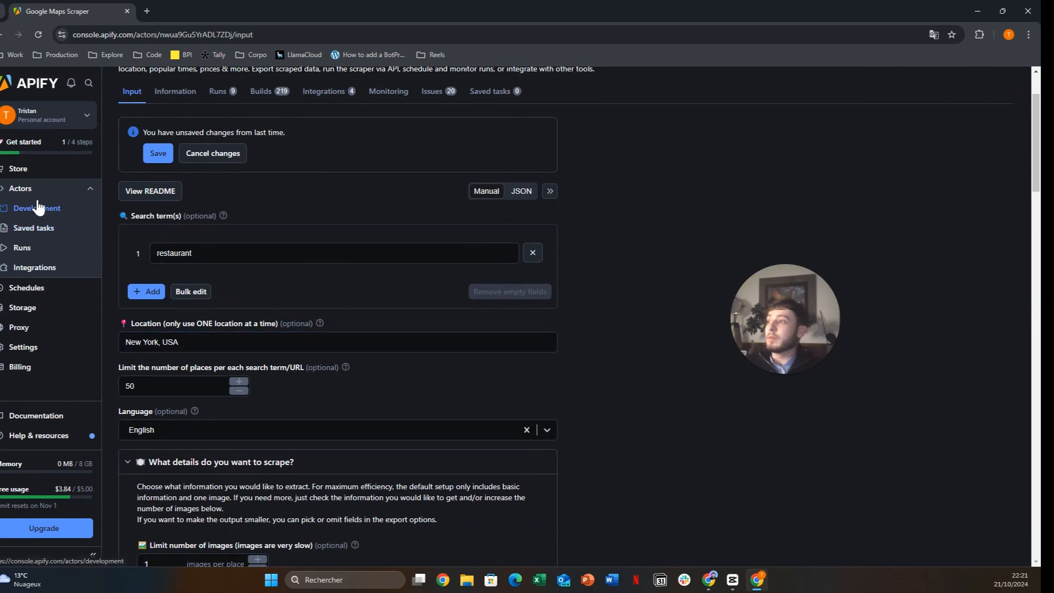
Open the Contact Details Scraper from the recently used Actors and examine its start URLs, page limit and scraping options.
{"action": "left_click", "coordinate": [22, 190]}
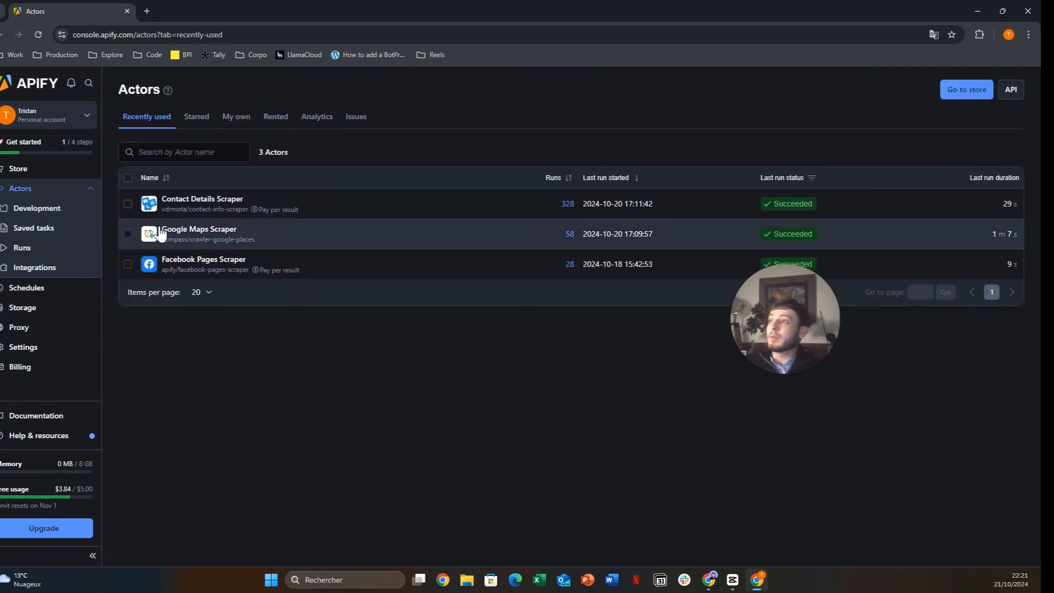
{"action": "left_click", "coordinate": [201, 198]}
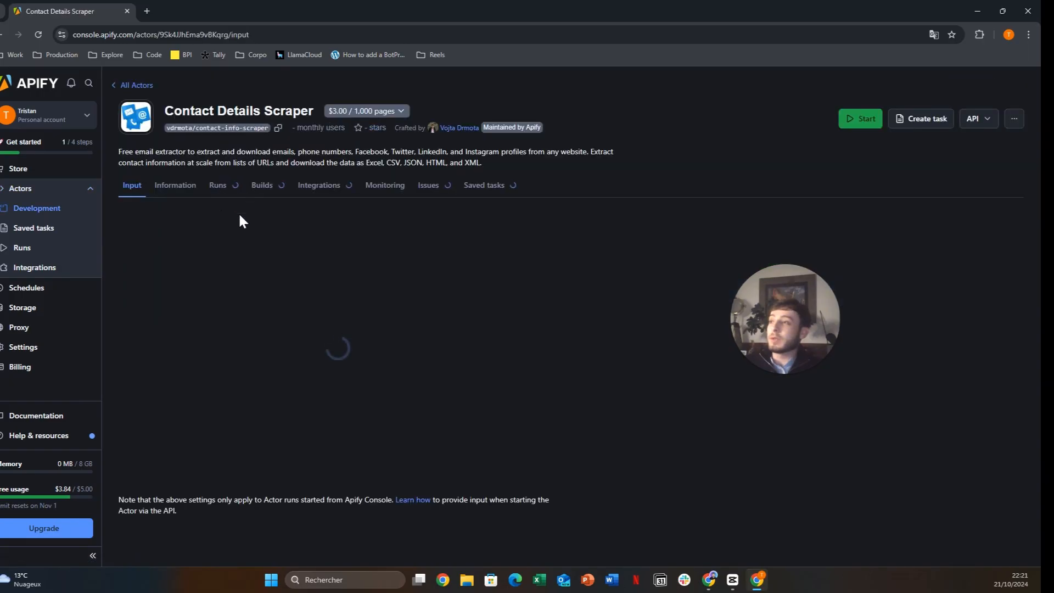
{"action": "scroll", "coordinate": [265, 279], "scroll_direction": "down", "scroll_amount": 1}
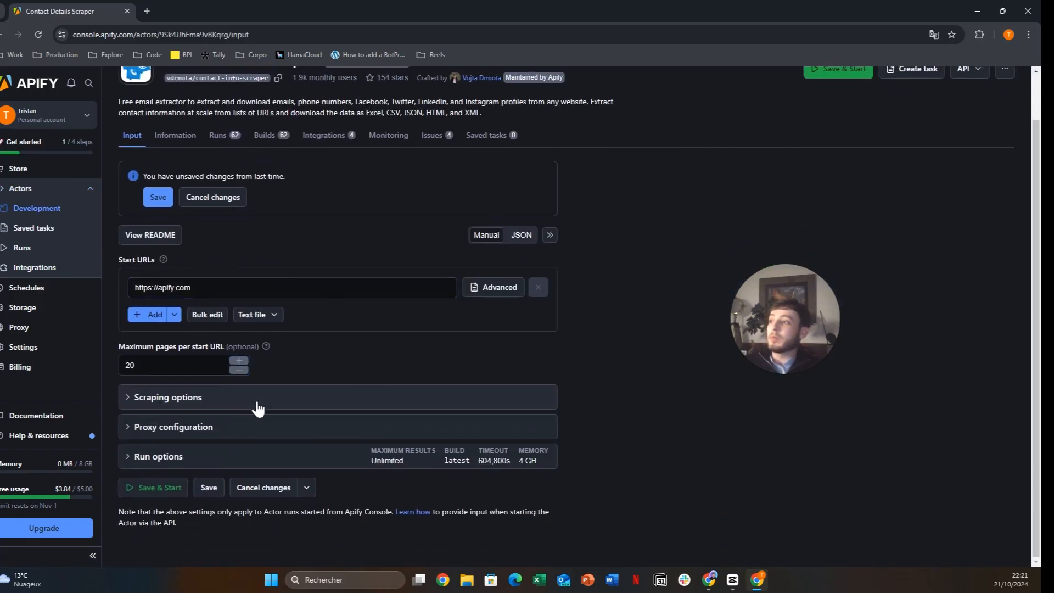
{"action": "left_click", "coordinate": [258, 396]}
{"action": "scroll", "coordinate": [258, 408], "scroll_direction": "down", "scroll_amount": 4}
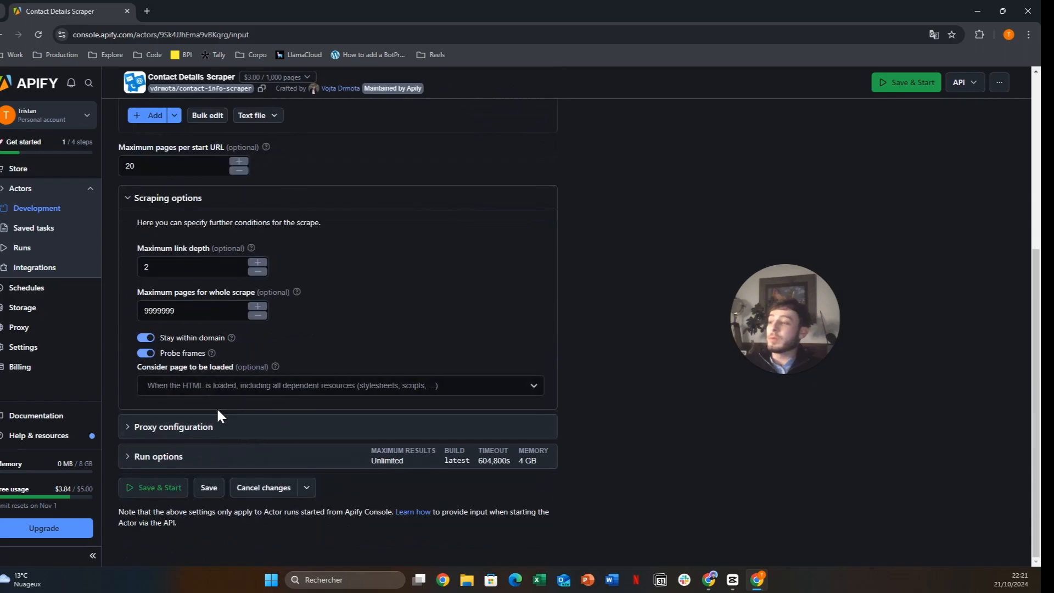
Check the proxy configuration section and the maximum link depth setting of the Contact Details Scraper.
{"action": "left_click", "coordinate": [212, 428]}
{"action": "left_click", "coordinate": [212, 428]}
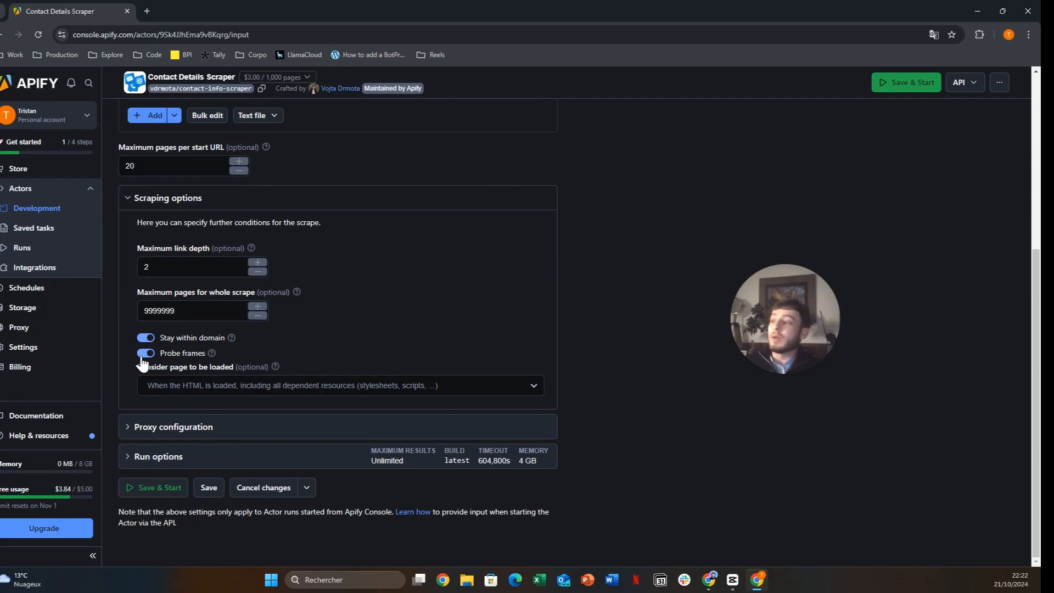
{"action": "left_click", "coordinate": [145, 267]}
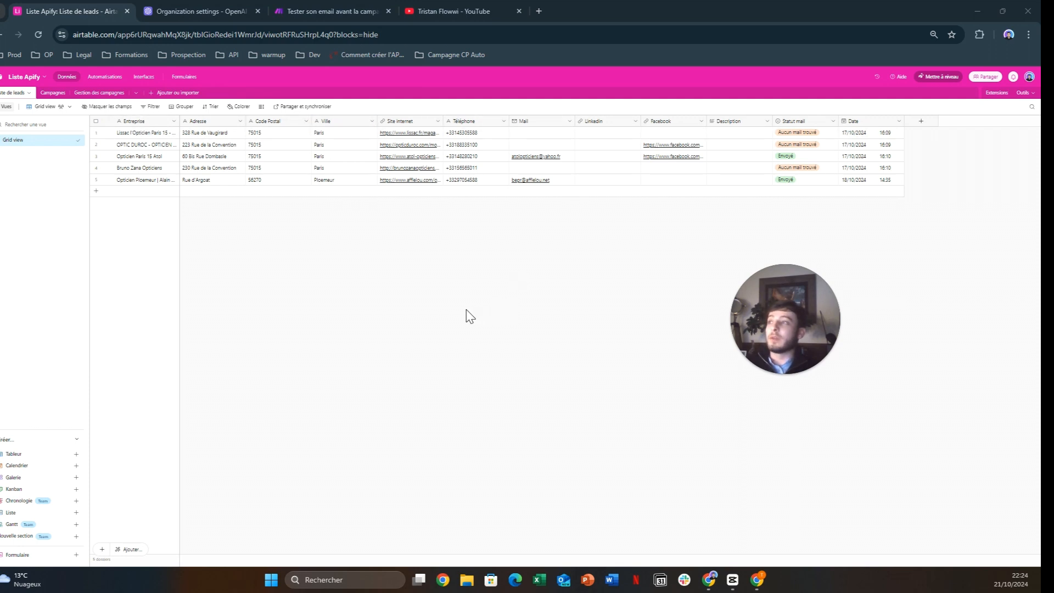
In the Airtable base Liste Apify, look through the campaign tables and examine the email subjects and bodies in Gestion des campagnes.
{"action": "left_click", "coordinate": [52, 93]}
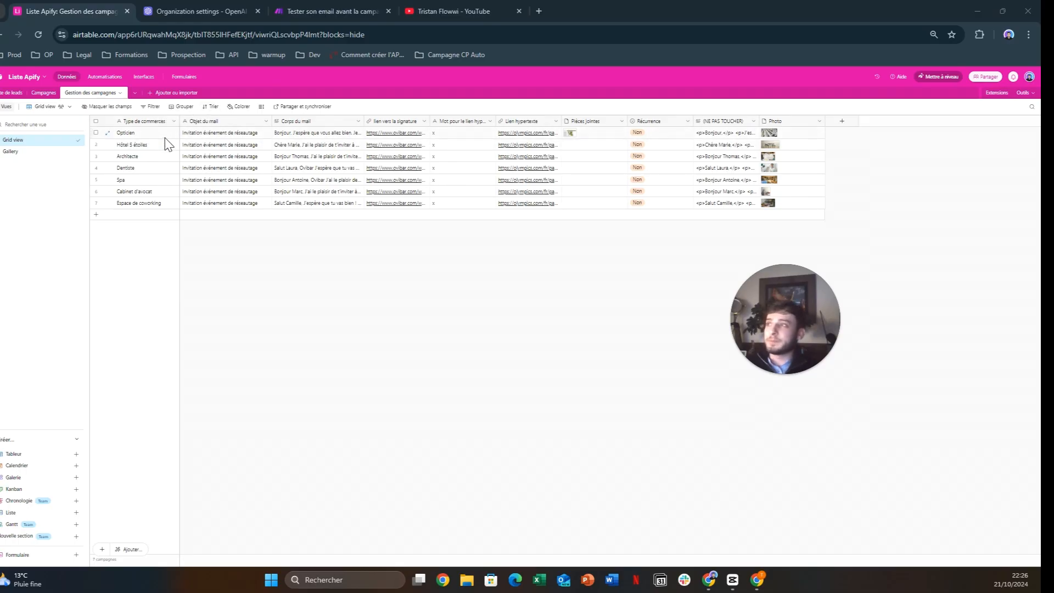
{"action": "left_click", "coordinate": [194, 137]}
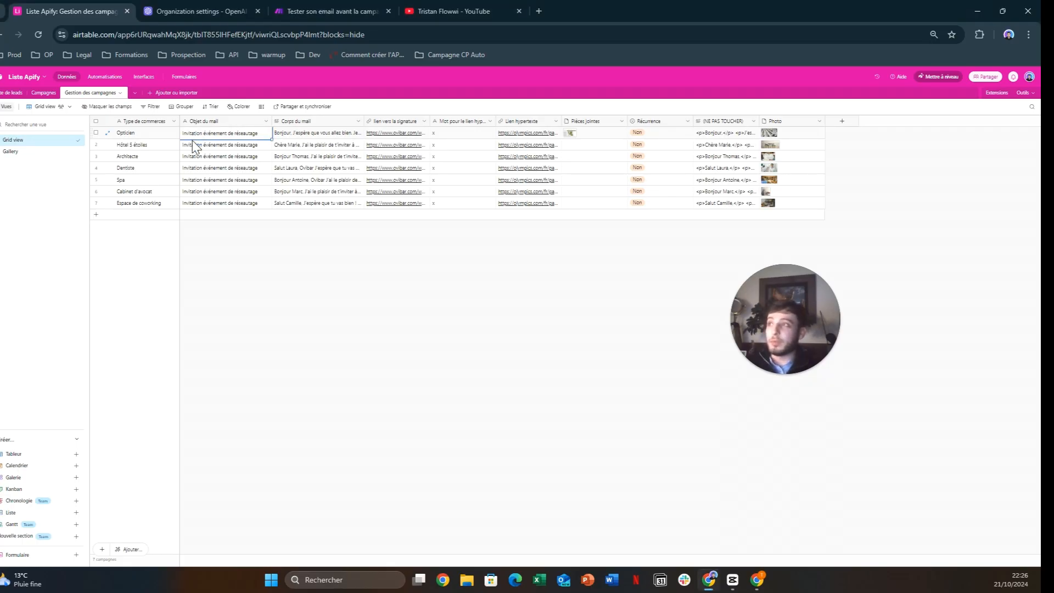
{"action": "key", "text": "Right"}
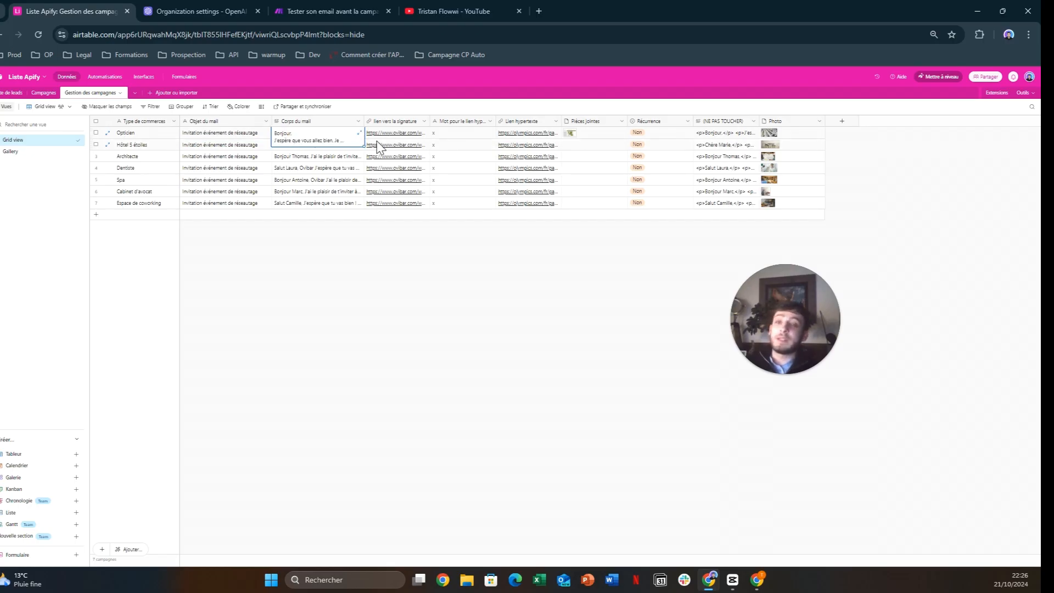
{"action": "left_click", "coordinate": [324, 155]}
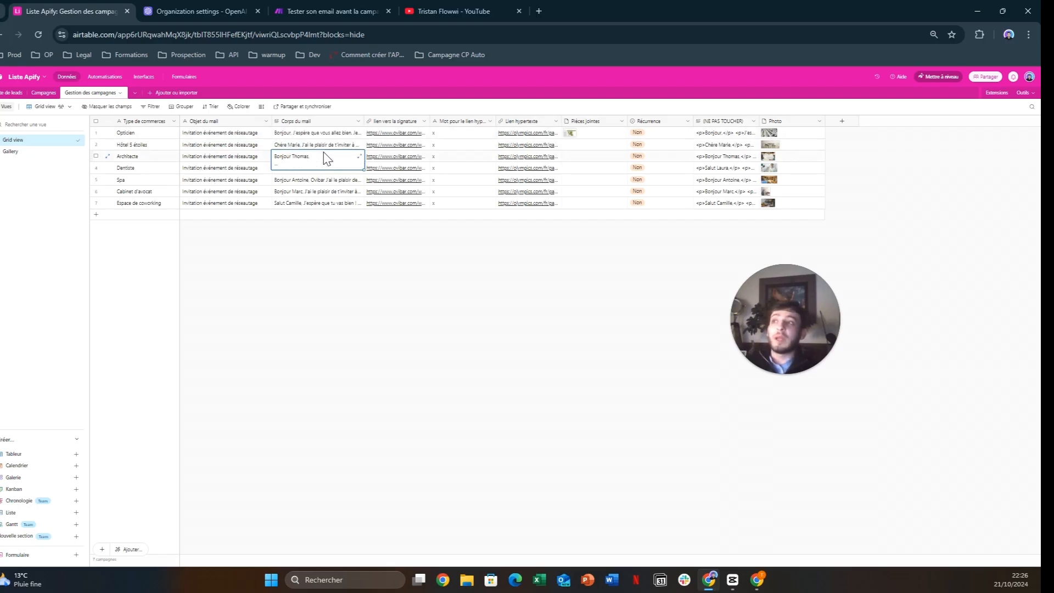
{"action": "left_click", "coordinate": [360, 230]}
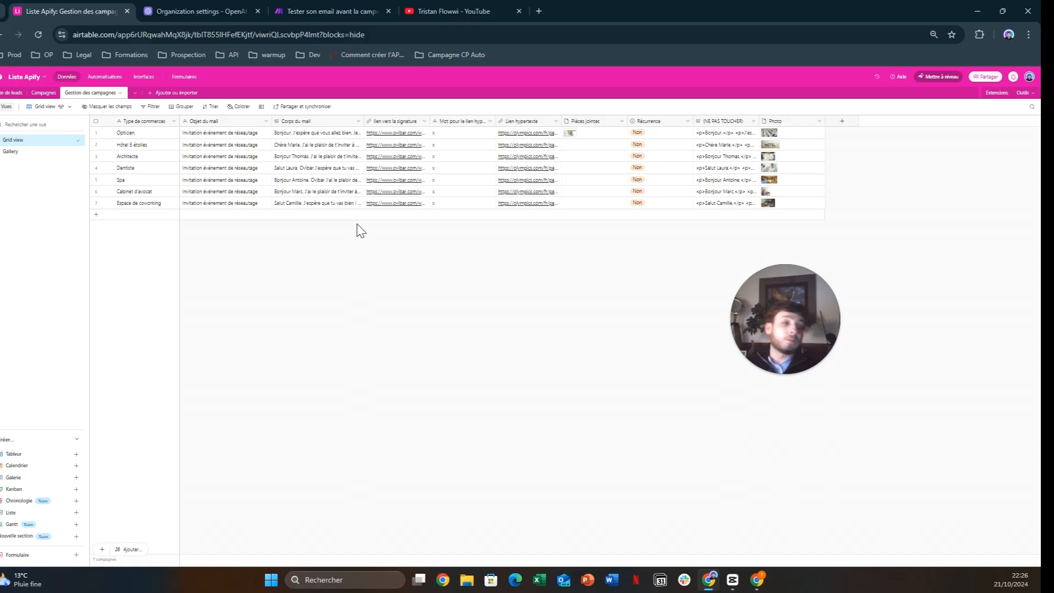
Examine the hyperlink word and Pièces jointes columns of the Gestion des campagnes table.
{"action": "left_click", "coordinate": [464, 134]}
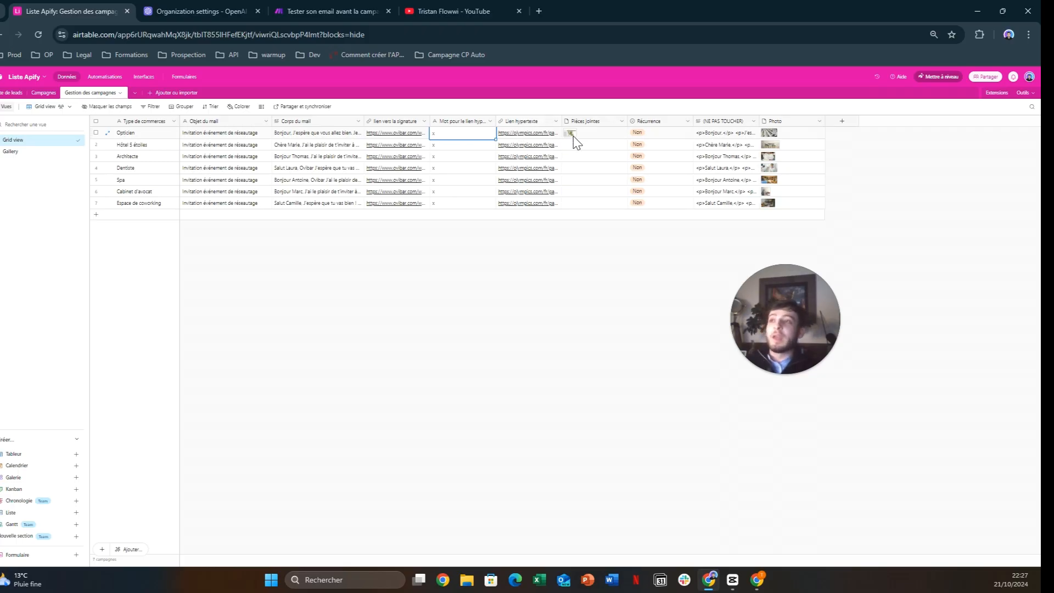
{"action": "left_click", "coordinate": [590, 120]}
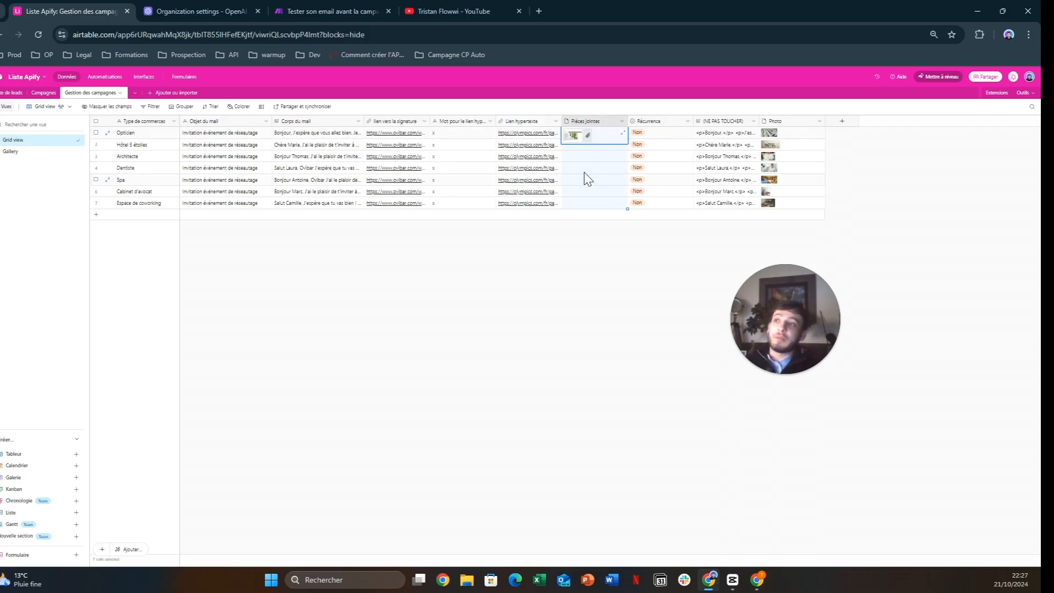
{"action": "left_click", "coordinate": [587, 167]}
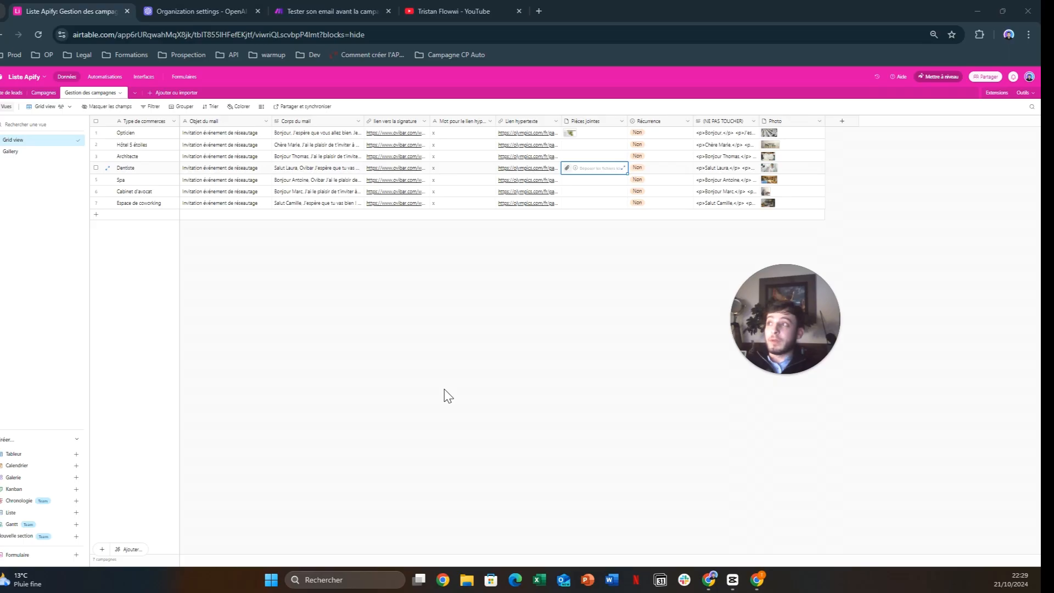
Glance at the OpenAI organization settings, return to Airtable and examine the HTML texts in the (NE PAS TOUCHER) column.
{"action": "left_click", "coordinate": [239, 2]}
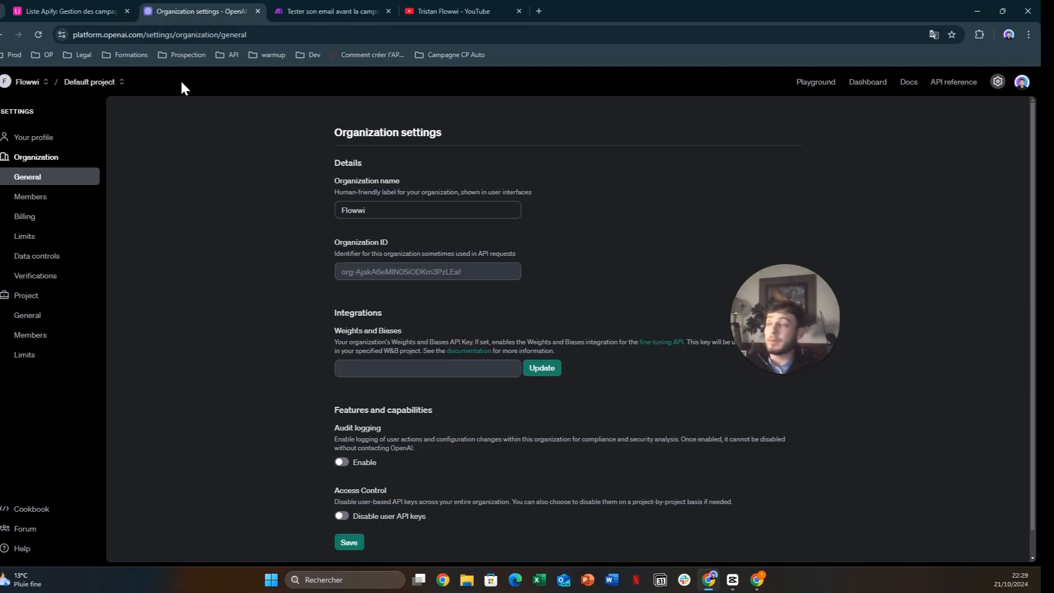
{"action": "left_click", "coordinate": [77, 11]}
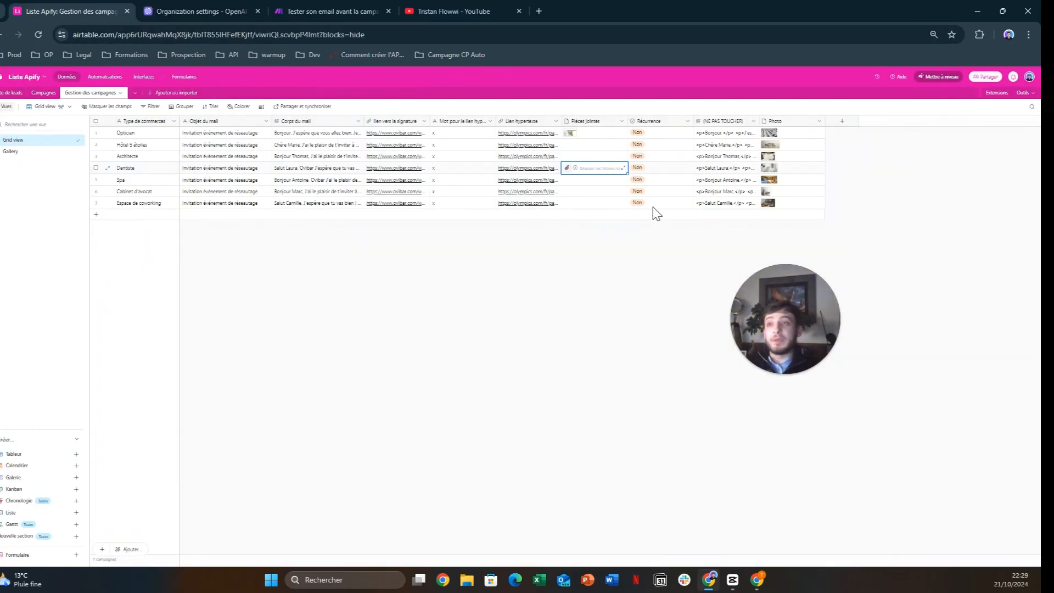
{"action": "left_click", "coordinate": [714, 137]}
{"action": "left_click_drag", "start_coordinate": [713, 140], "coordinate": [716, 207]}
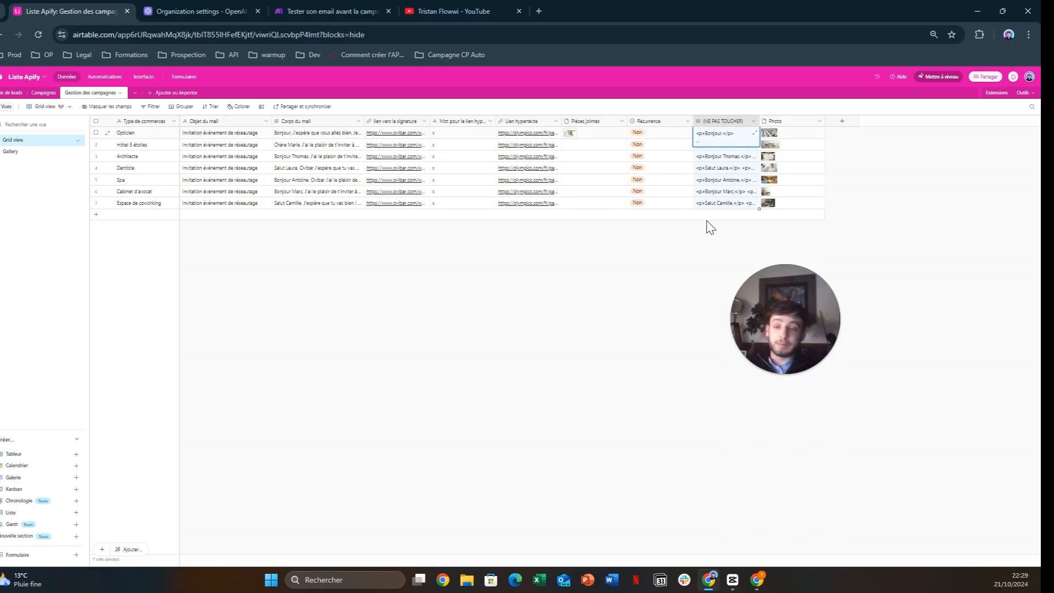
{"action": "left_click", "coordinate": [648, 265]}
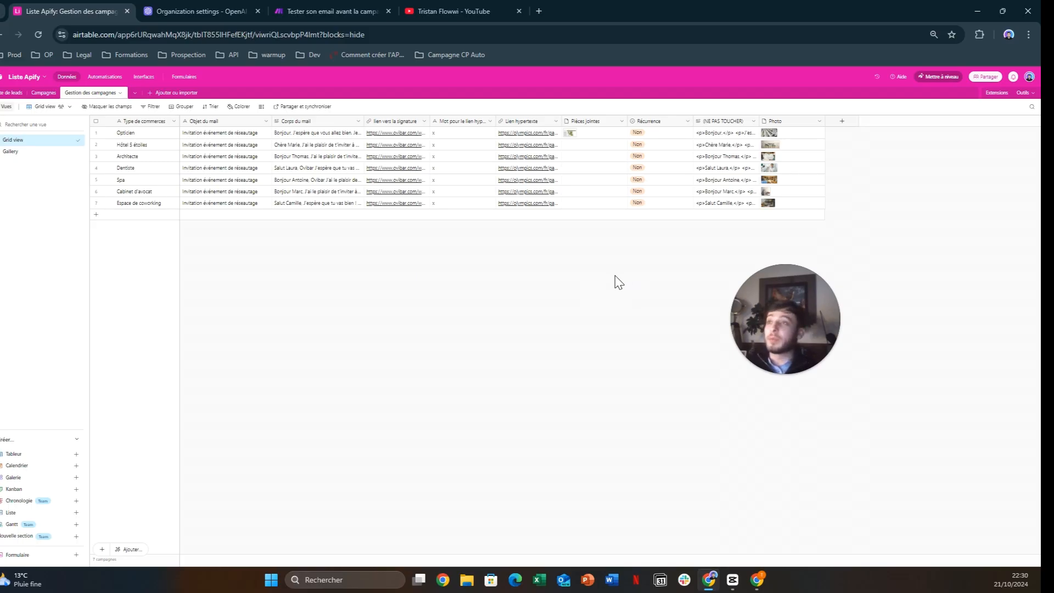
Switch to the OpenAI platform, review the billing overview and open the Assistants section of the dashboard.
{"action": "left_click", "coordinate": [228, 11]}
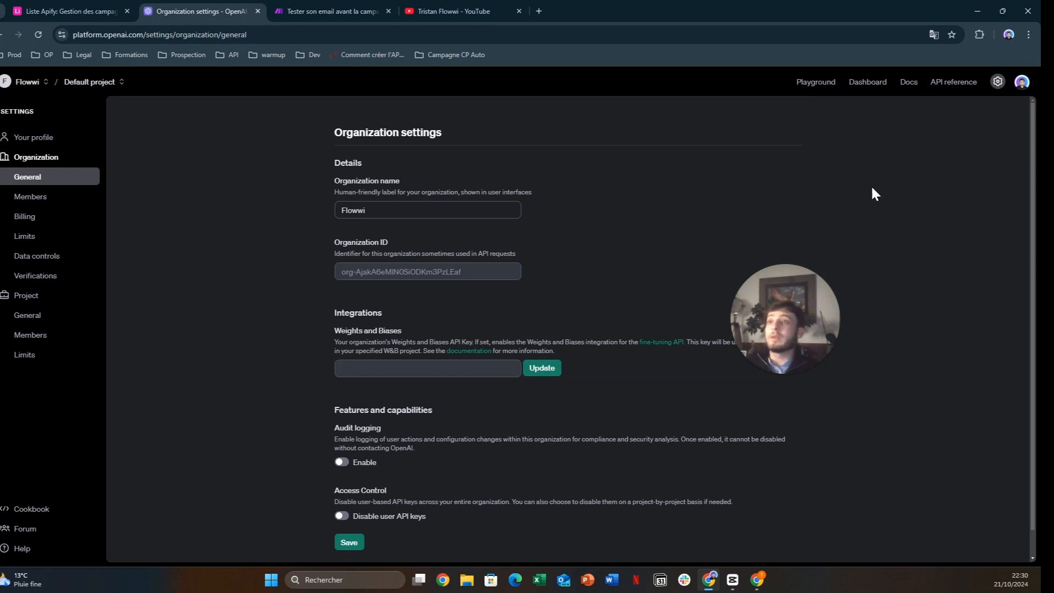
{"action": "left_click", "coordinate": [41, 216]}
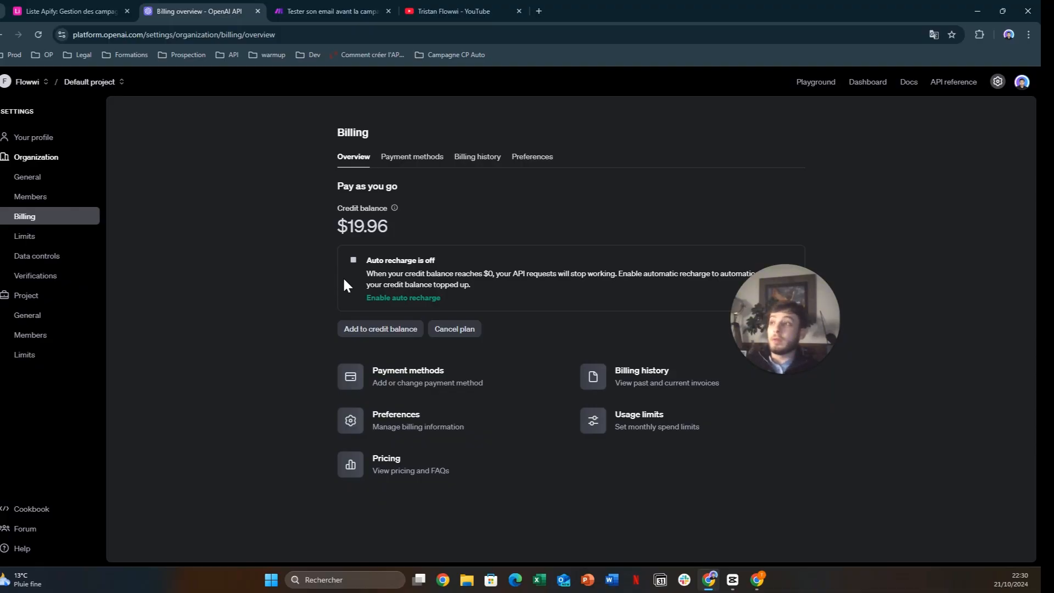
{"action": "left_click", "coordinate": [864, 88]}
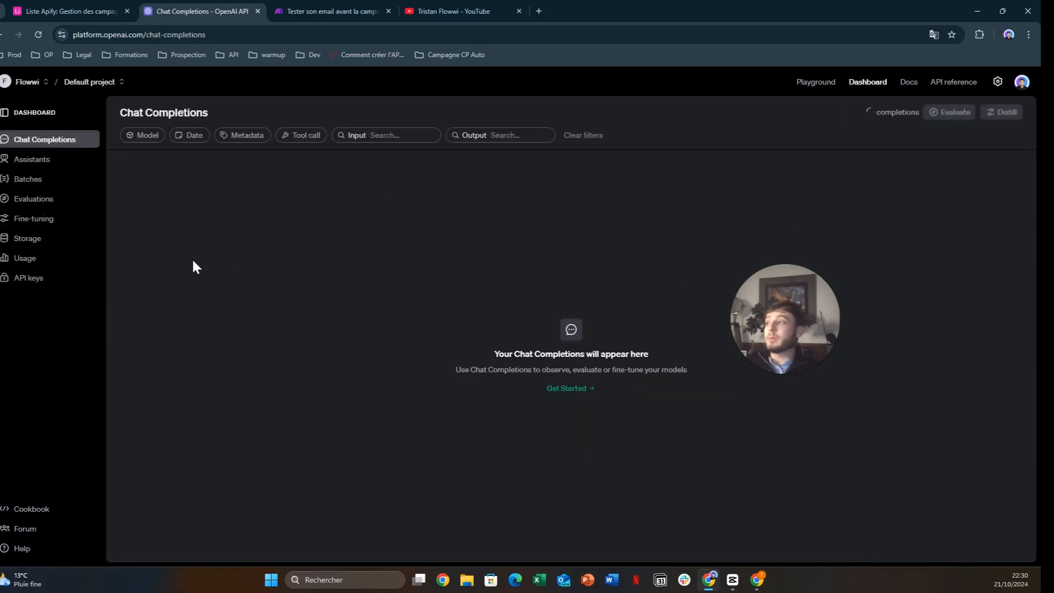
{"action": "left_click", "coordinate": [60, 160]}
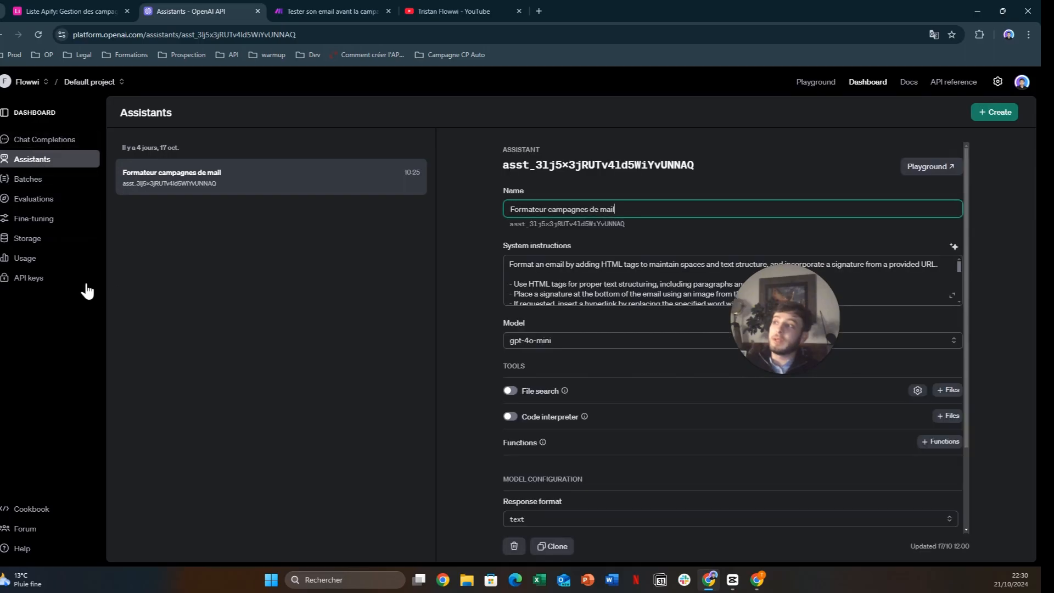
Examine the system instructions and model configuration of the Formateur campagnes de mail assistant, and open the API keys page.
{"action": "left_click_drag", "start_coordinate": [768, 321], "coordinate": [235, 355]}
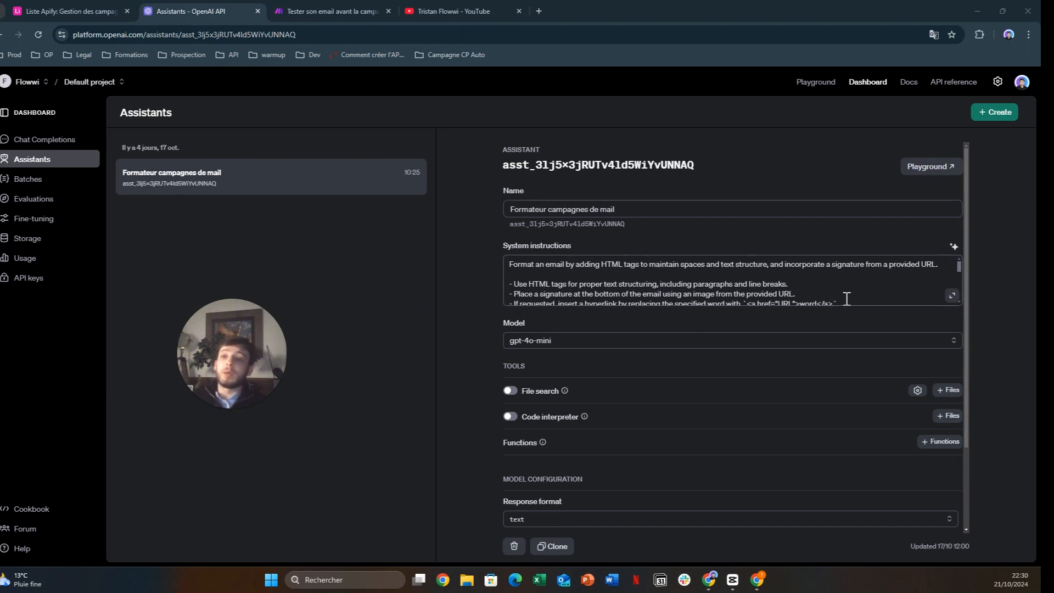
{"action": "left_click", "coordinate": [951, 297]}
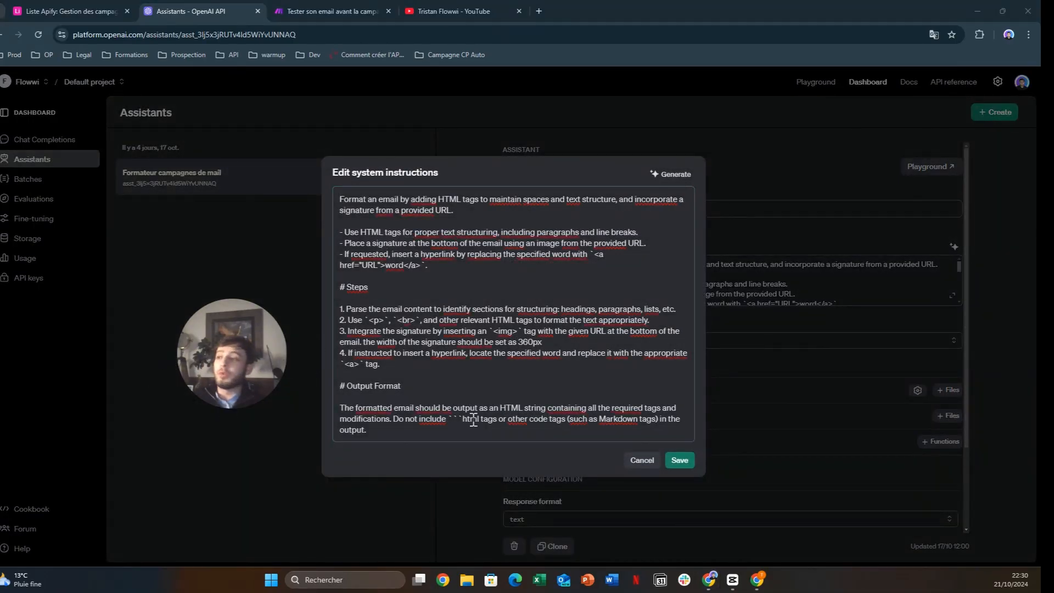
{"action": "left_click", "coordinate": [639, 462]}
{"action": "scroll", "coordinate": [582, 384], "scroll_direction": "down", "scroll_amount": 2}
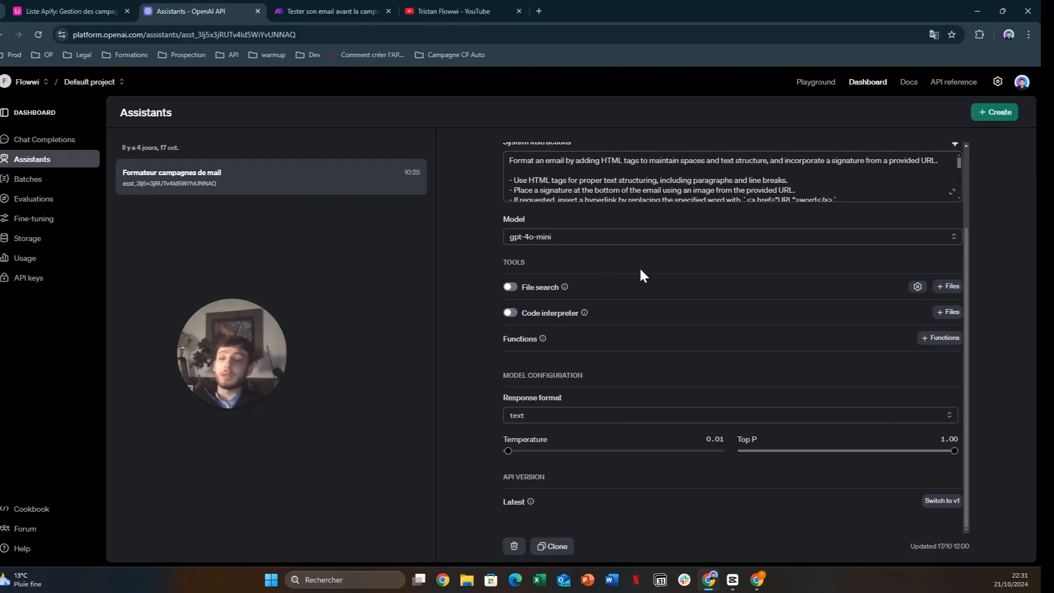
{"action": "scroll", "coordinate": [617, 294], "scroll_direction": "up", "scroll_amount": 2}
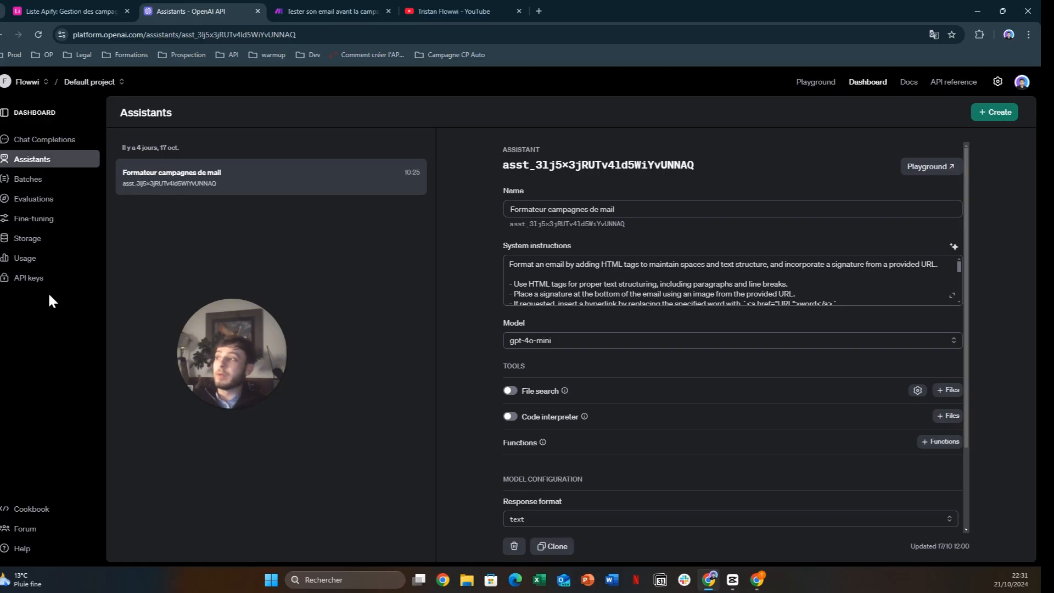
{"action": "left_click", "coordinate": [44, 277]}
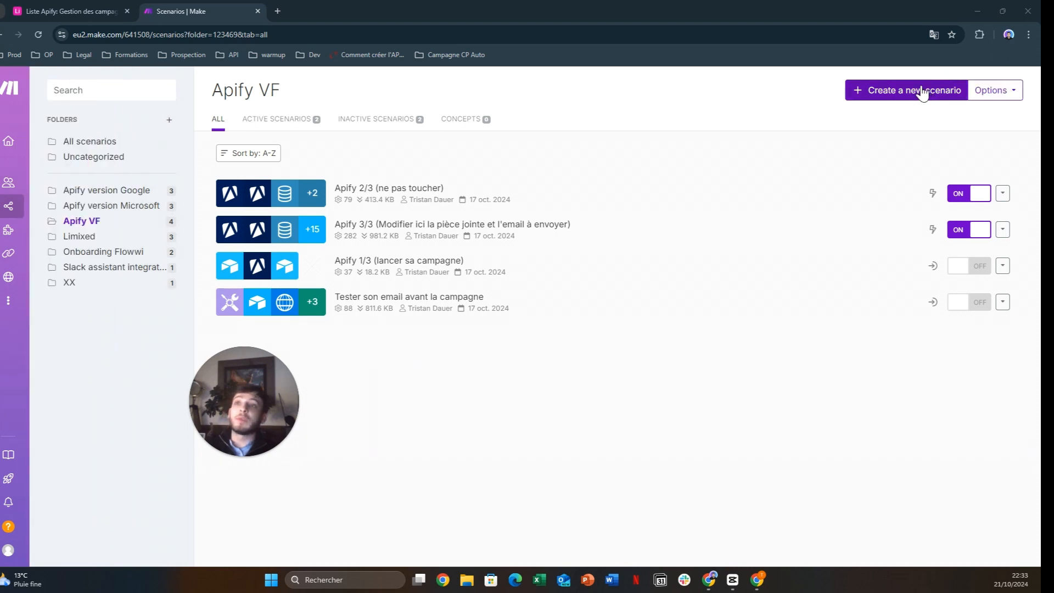
Open the Make scenario "Tester son email avant la campagne" for editing and check its Type de campagne variable.
{"action": "left_click", "coordinate": [419, 303]}
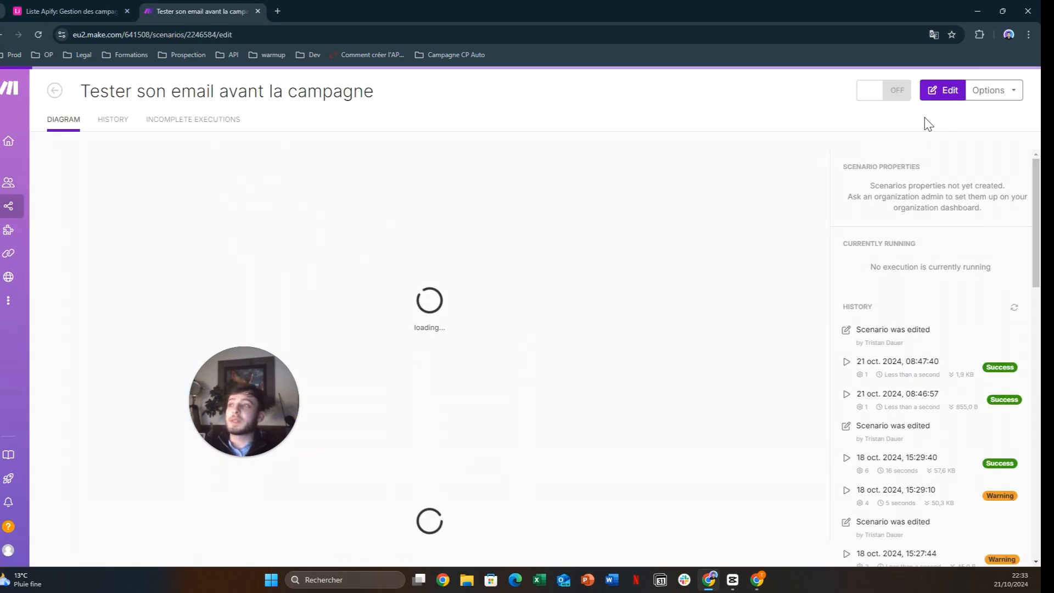
{"action": "left_click", "coordinate": [942, 90]}
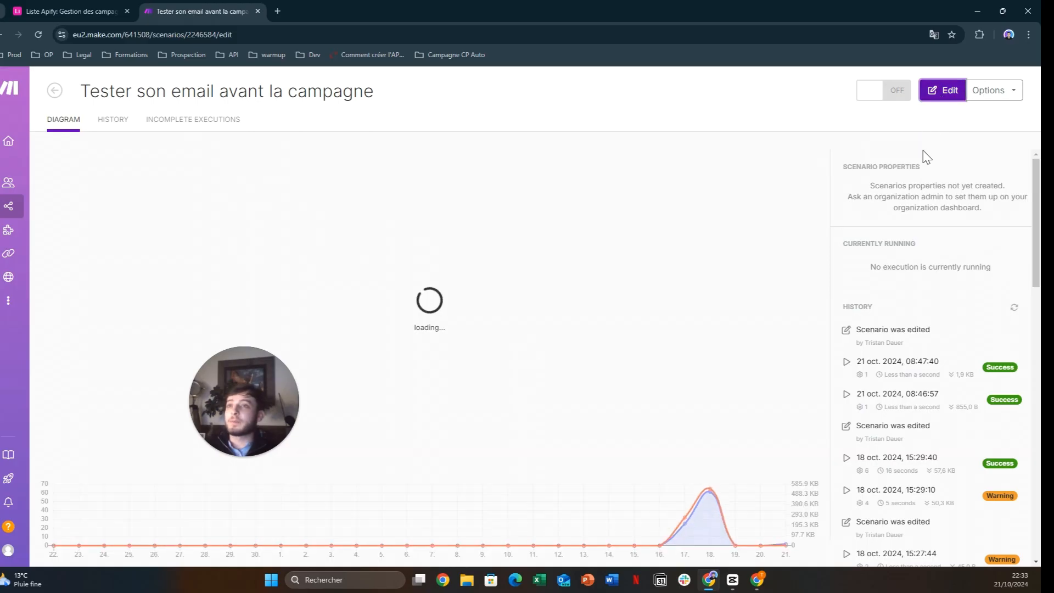
{"action": "left_click_drag", "start_coordinate": [258, 393], "coordinate": [667, 91]}
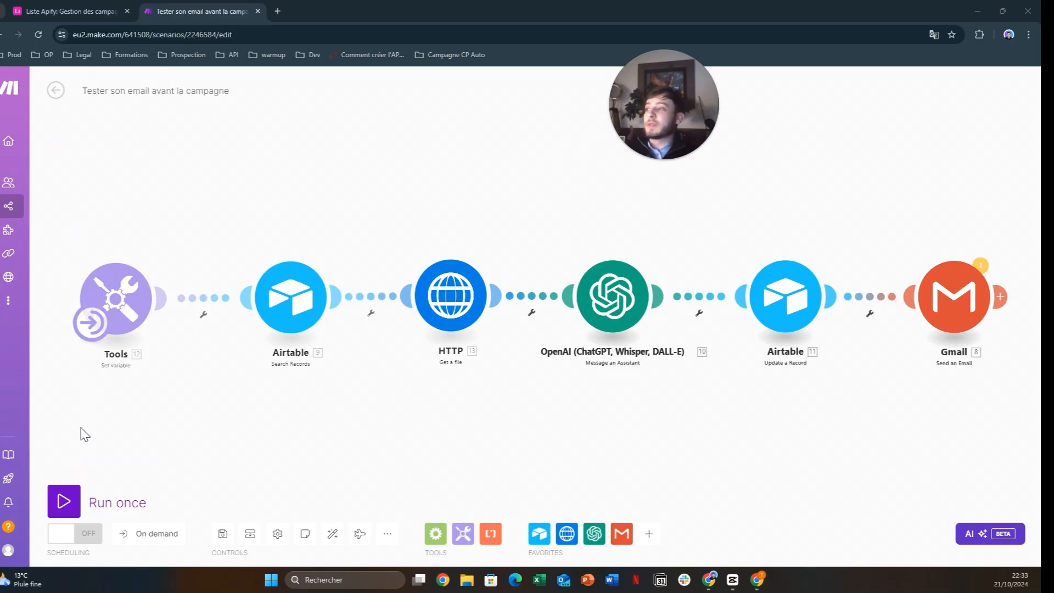
{"action": "left_click", "coordinate": [128, 302]}
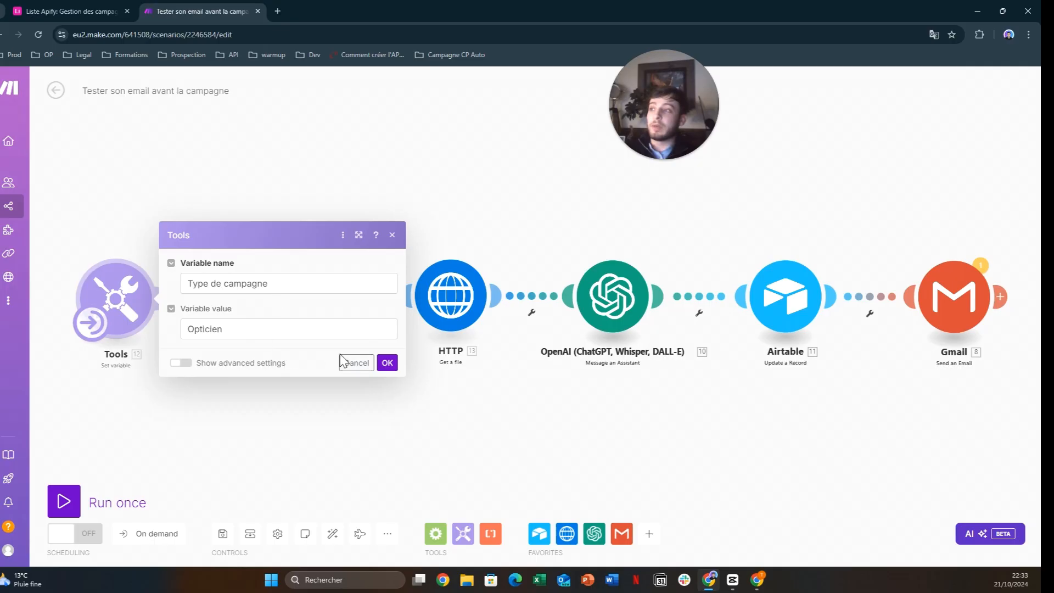
{"action": "left_click", "coordinate": [387, 363]}
Switch to the Gestion des campagnes table in Airtable and clear the (NE PAS TOUCHER) cell of the Opticien row.
{"action": "left_click", "coordinate": [60, 11]}
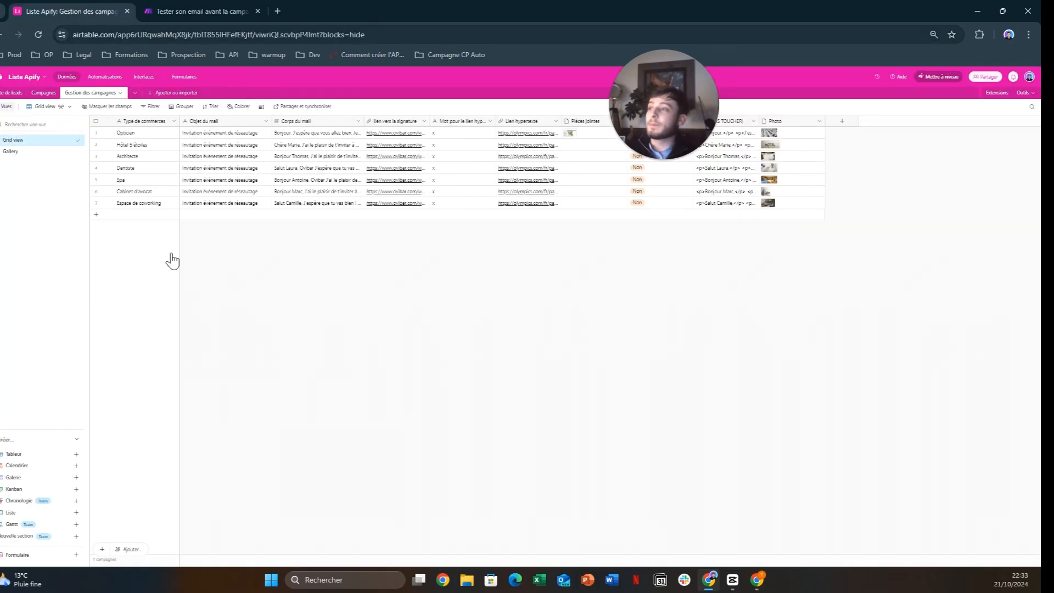
{"action": "left_click_drag", "start_coordinate": [700, 90], "coordinate": [691, 379]}
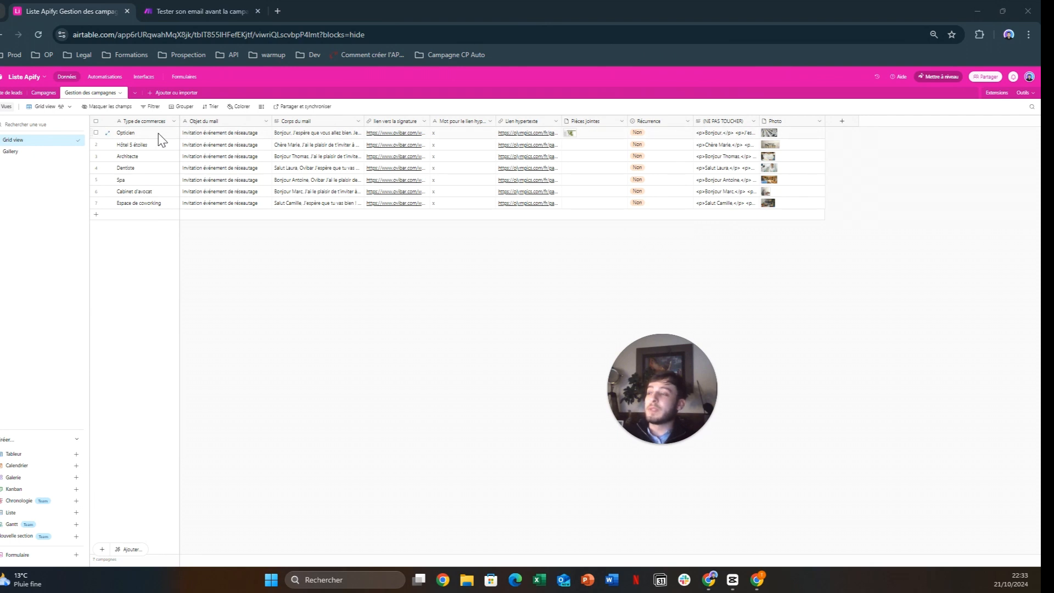
{"action": "left_click", "coordinate": [702, 135]}
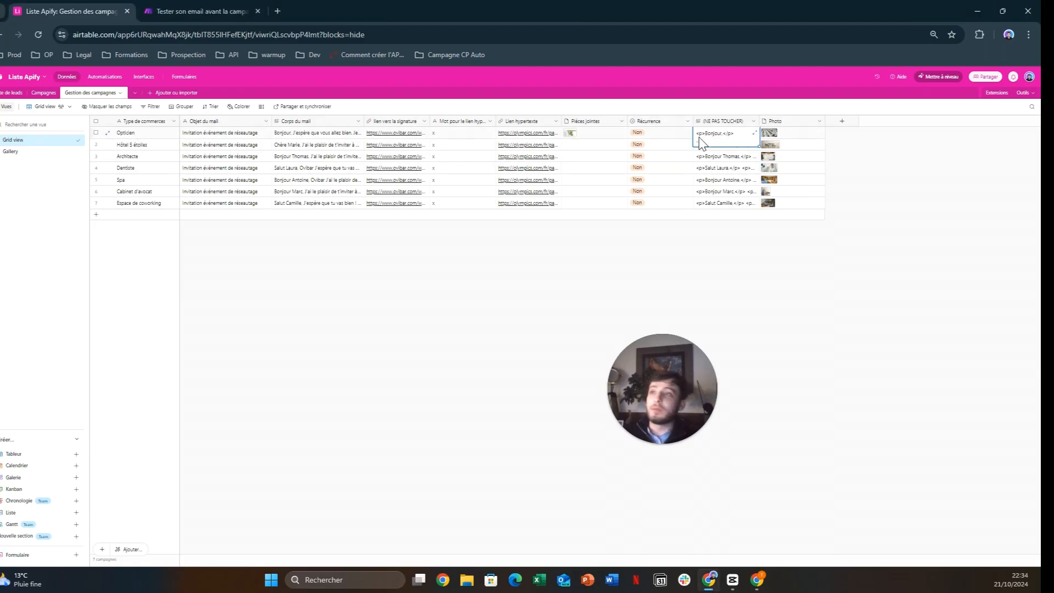
{"action": "key", "text": "Delete"}
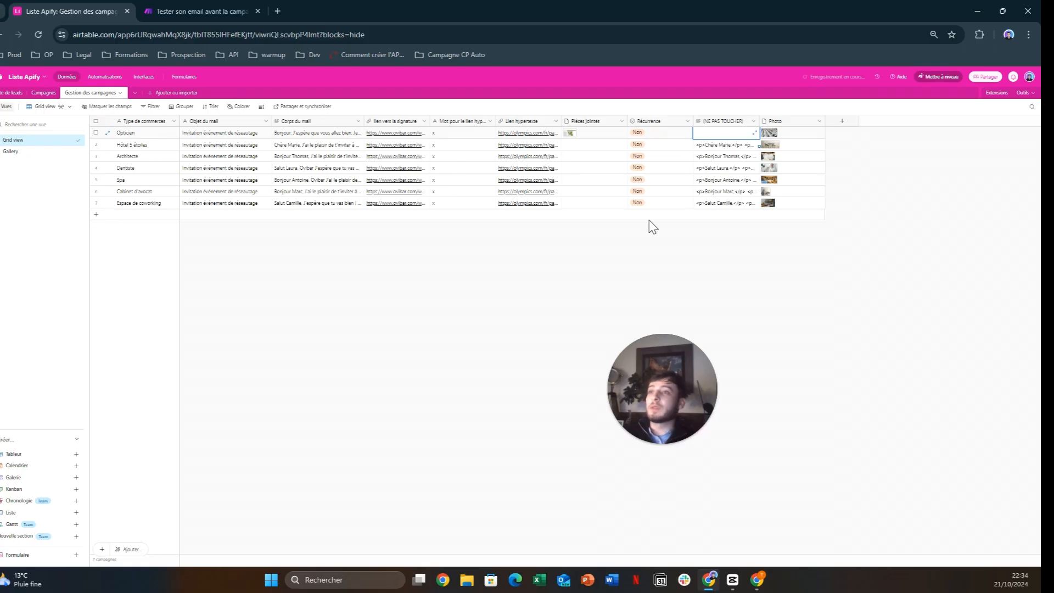
{"action": "left_click", "coordinate": [630, 251]}
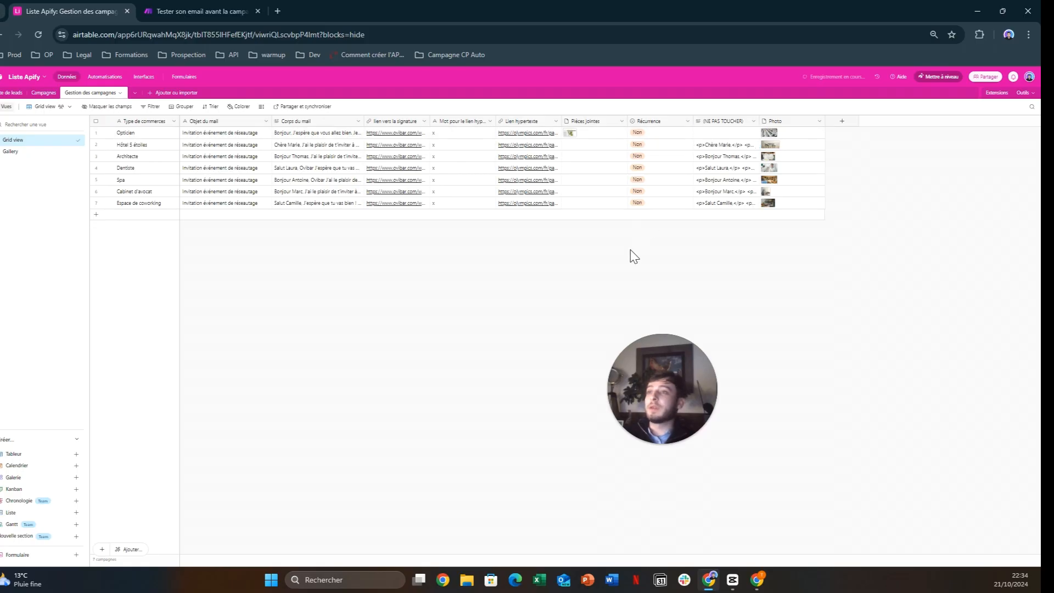
Return to the Make scenario and verify that the Type de campagne variable is set to Opticien.
{"action": "left_click", "coordinate": [203, 9]}
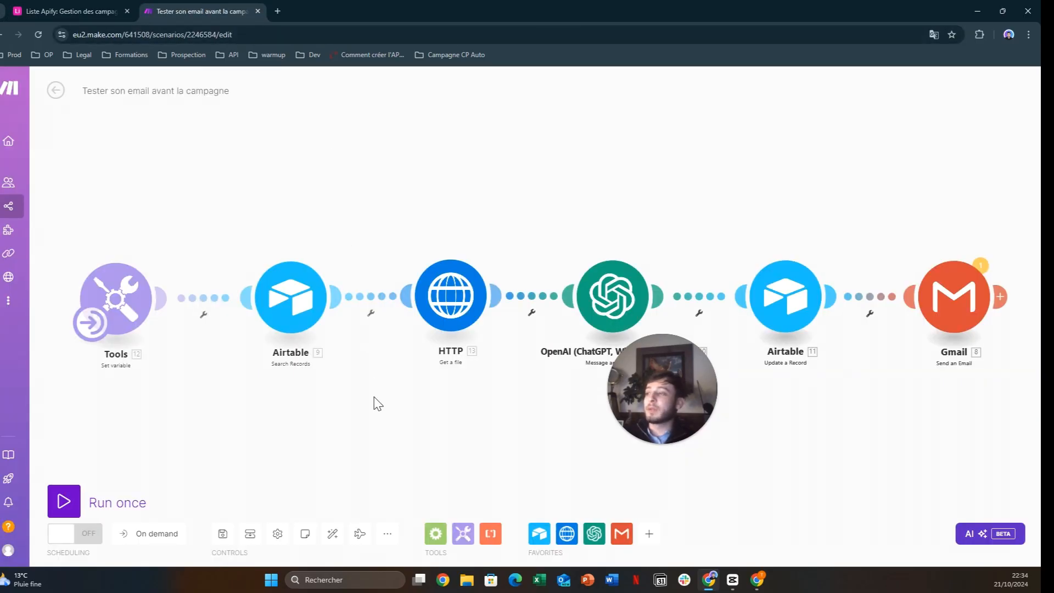
{"action": "left_click", "coordinate": [135, 318]}
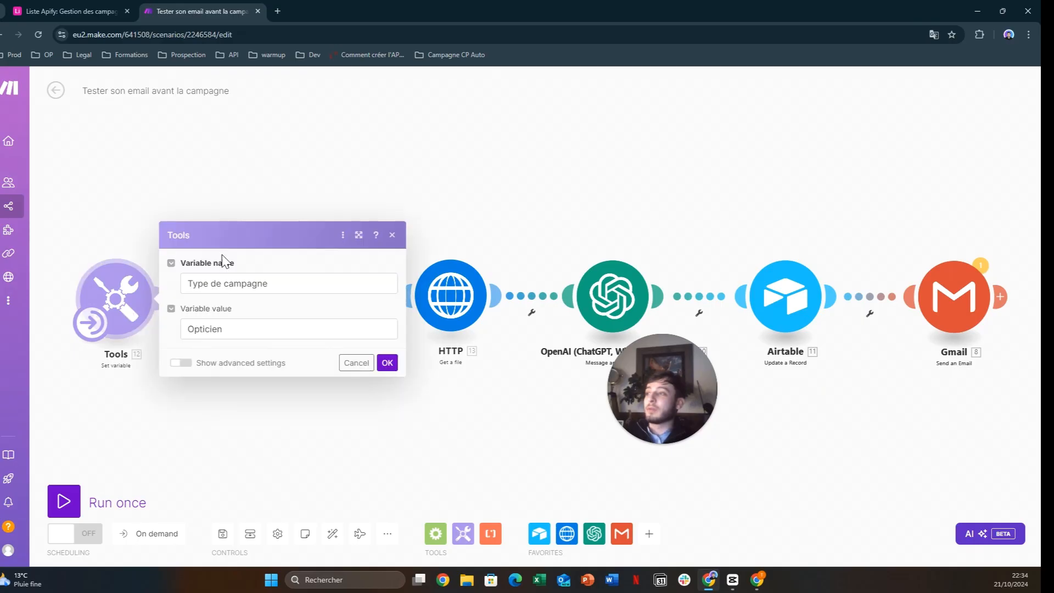
{"action": "left_click", "coordinate": [387, 363]}
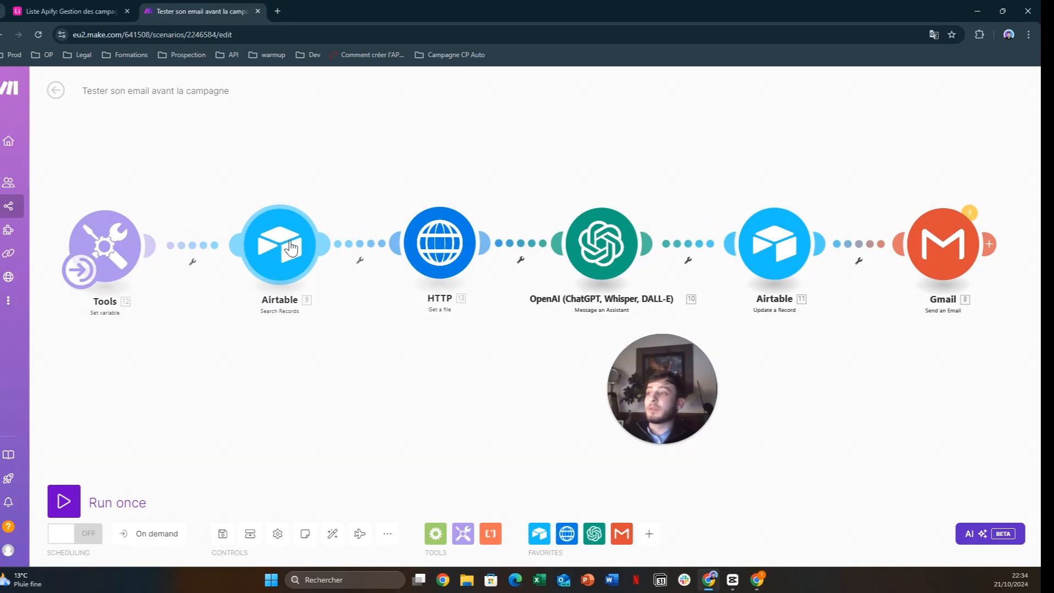
Review the Airtable Search Records module's table, output fields, Type de commerces formula and record limit, and accept the settings.
{"action": "left_click", "coordinate": [290, 248]}
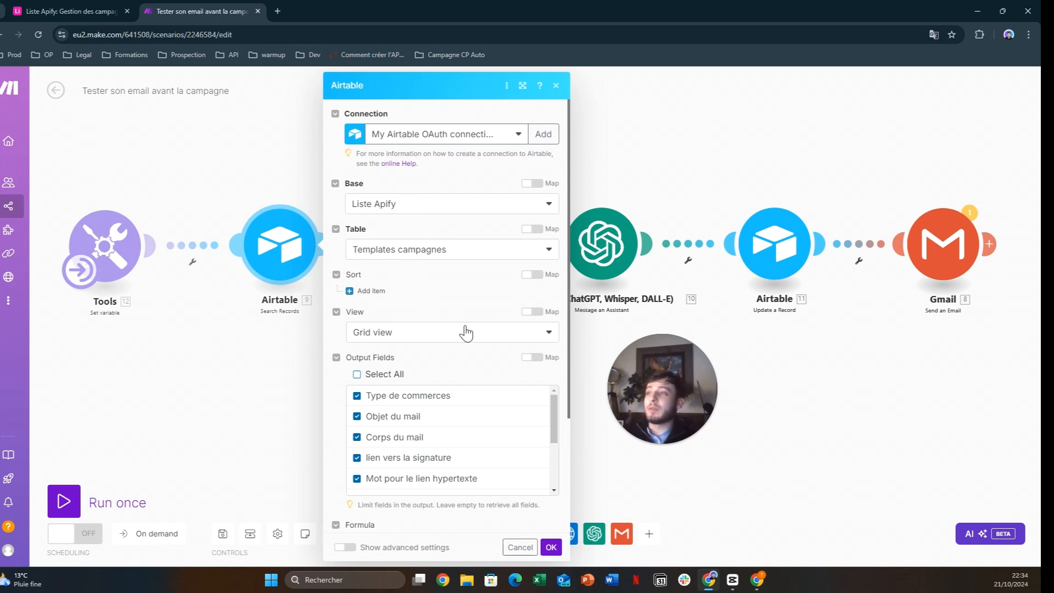
{"action": "scroll", "coordinate": [385, 336], "scroll_direction": "down", "scroll_amount": 2}
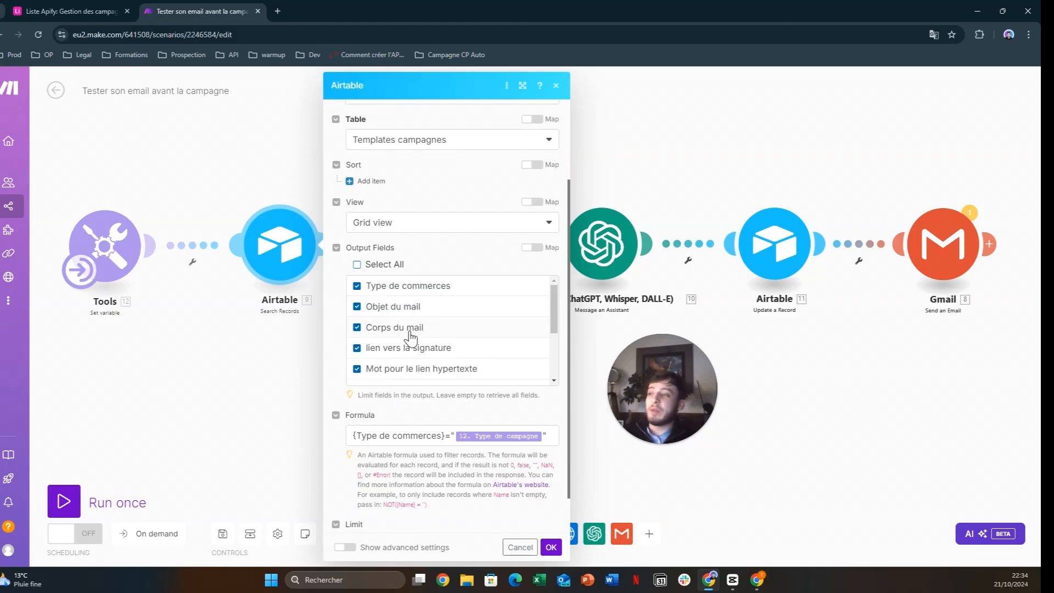
{"action": "scroll", "coordinate": [409, 354], "scroll_direction": "down", "scroll_amount": 2}
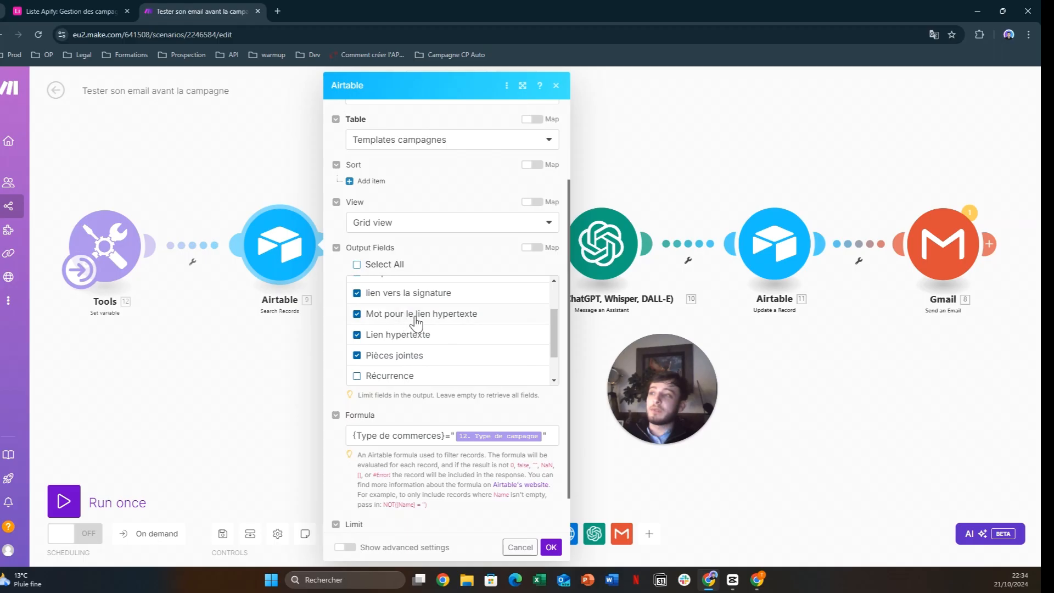
{"action": "scroll", "coordinate": [418, 332], "scroll_direction": "down", "scroll_amount": 2}
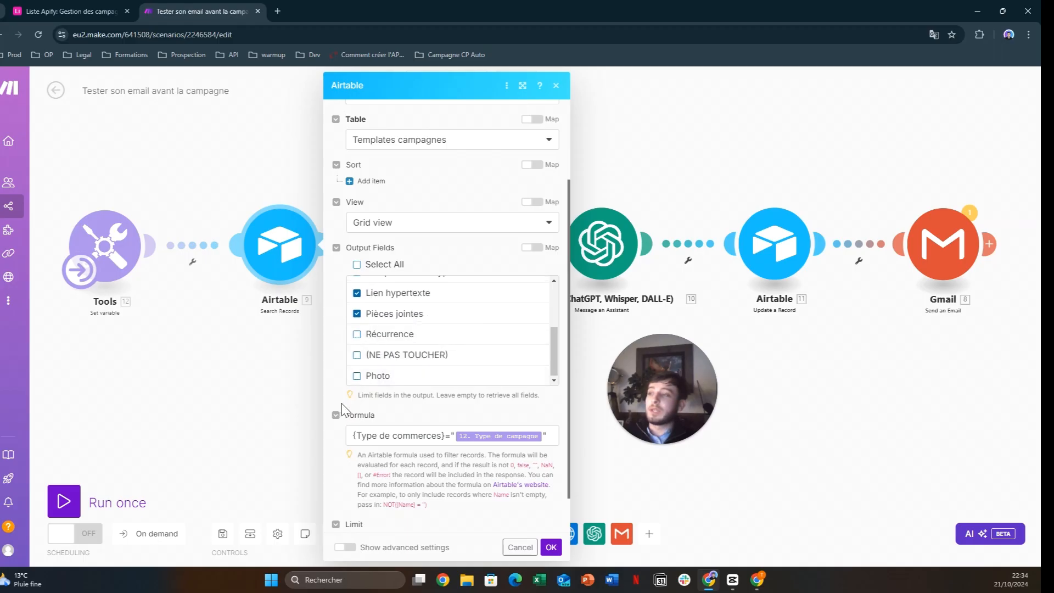
{"action": "scroll", "coordinate": [342, 409], "scroll_direction": "down", "scroll_amount": 1}
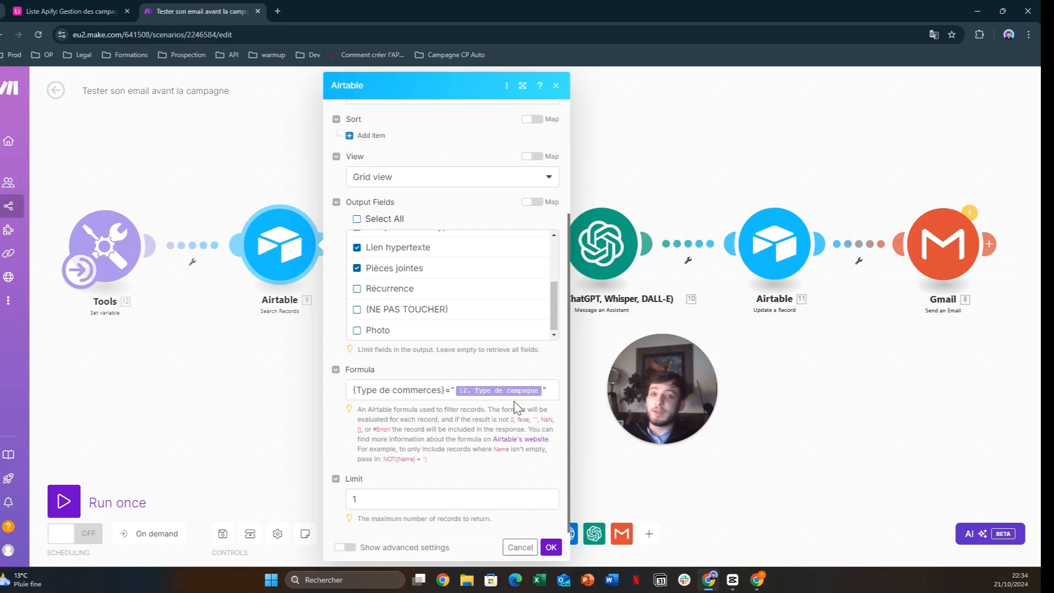
{"action": "left_click", "coordinate": [551, 547]}
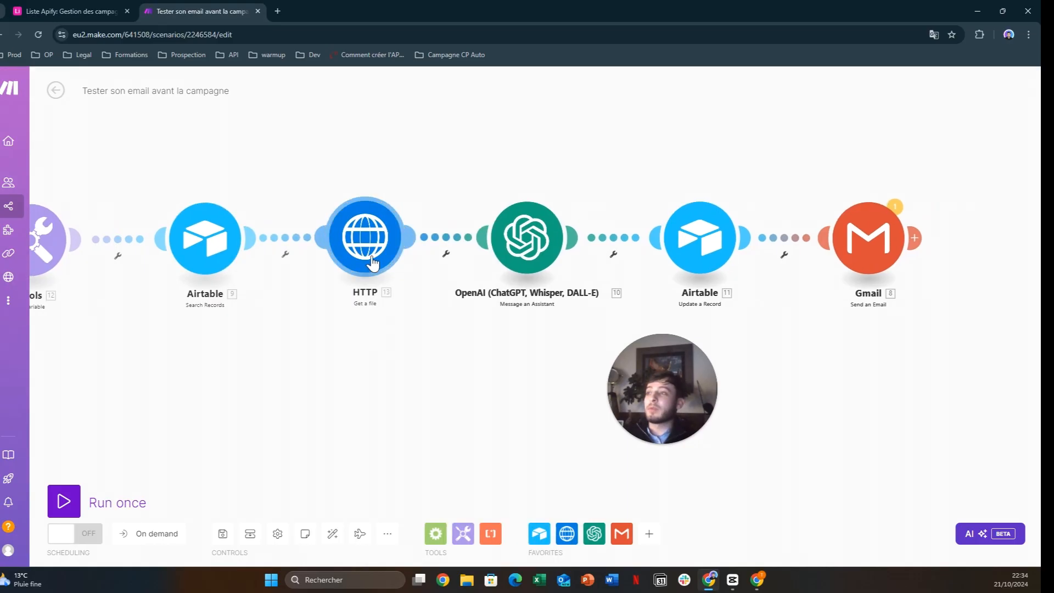
Check the URL mapping in the HTTP Get a file module and the subject, content and attachment mappings in the Gmail module.
{"action": "left_click", "coordinate": [372, 263]}
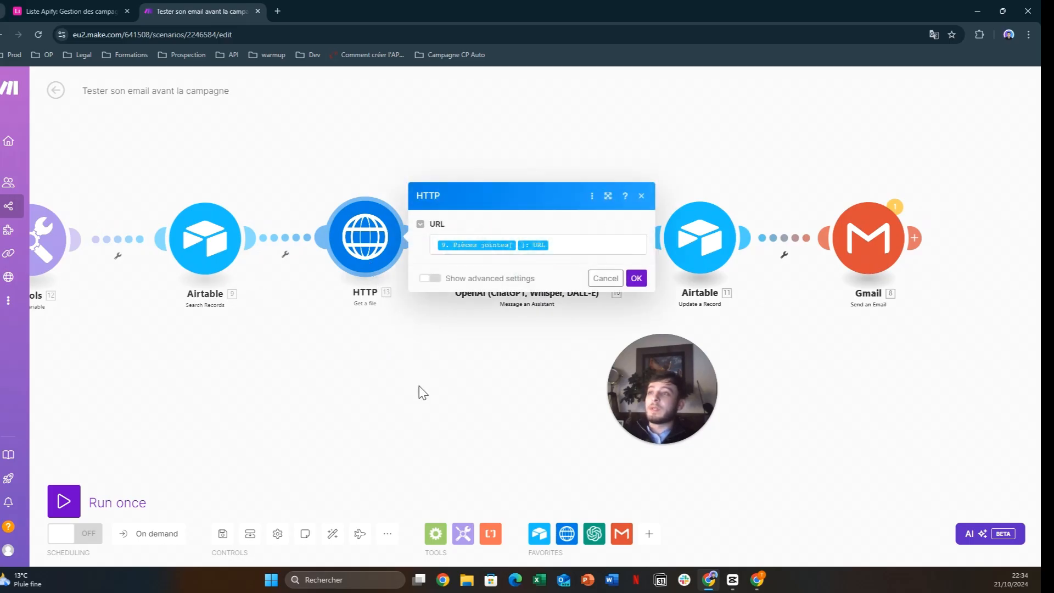
{"action": "left_click", "coordinate": [600, 279]}
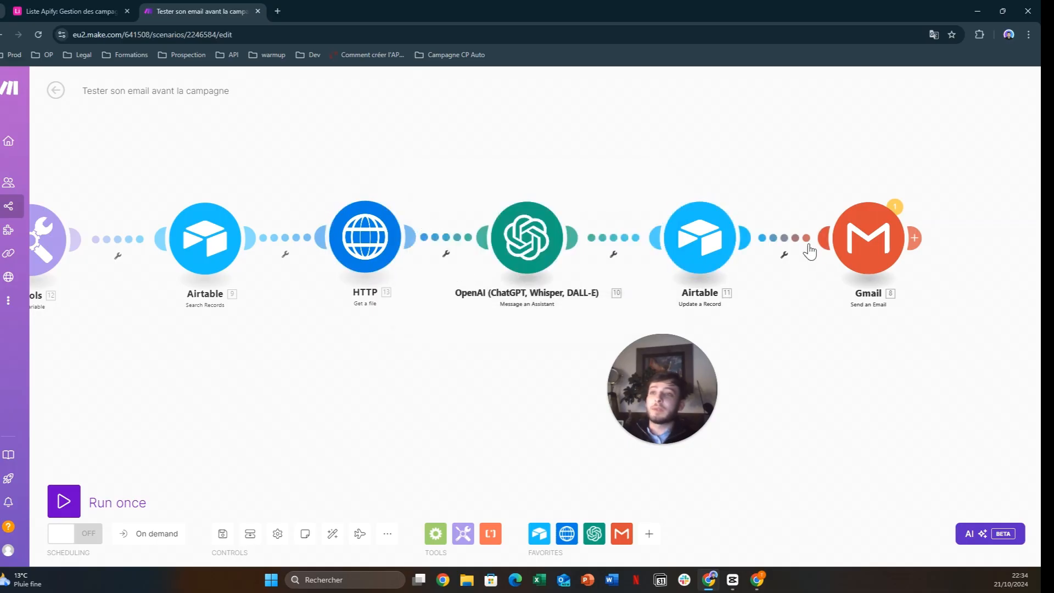
{"action": "left_click", "coordinate": [874, 254]}
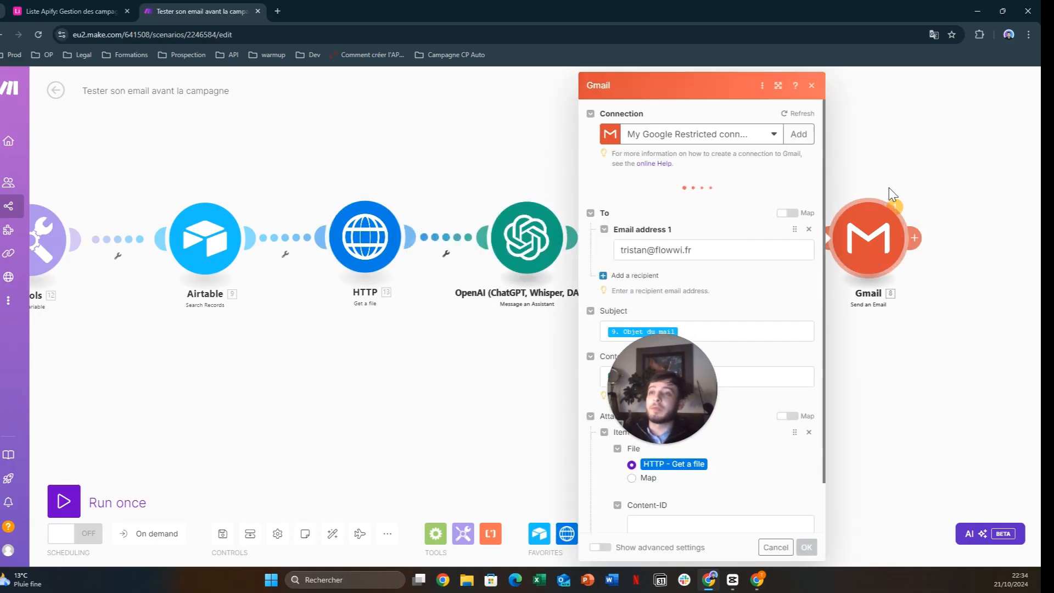
{"action": "left_click_drag", "start_coordinate": [662, 387], "coordinate": [506, 410]}
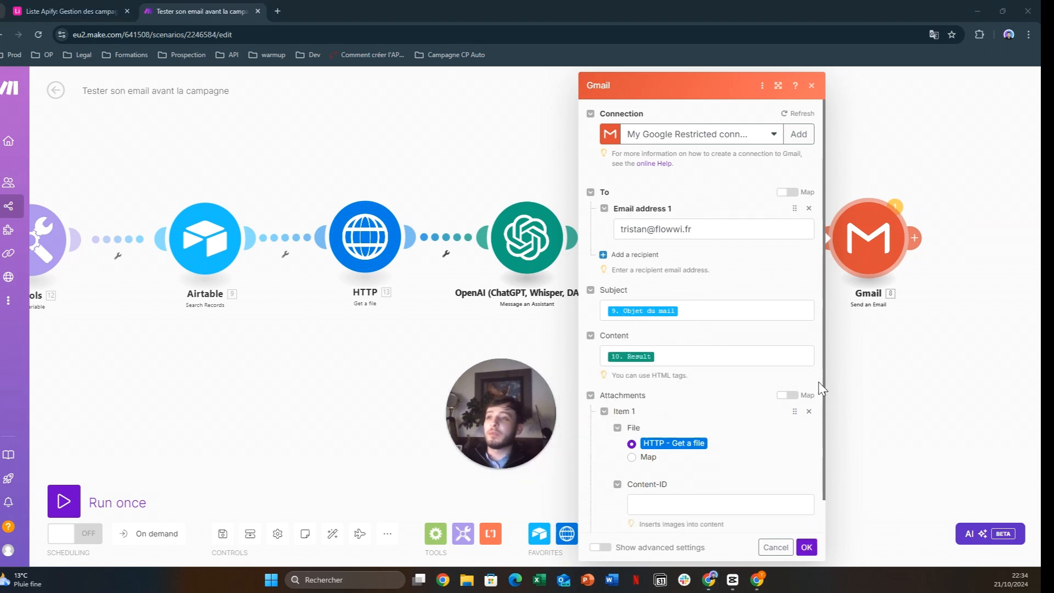
{"action": "left_click", "coordinate": [805, 546]}
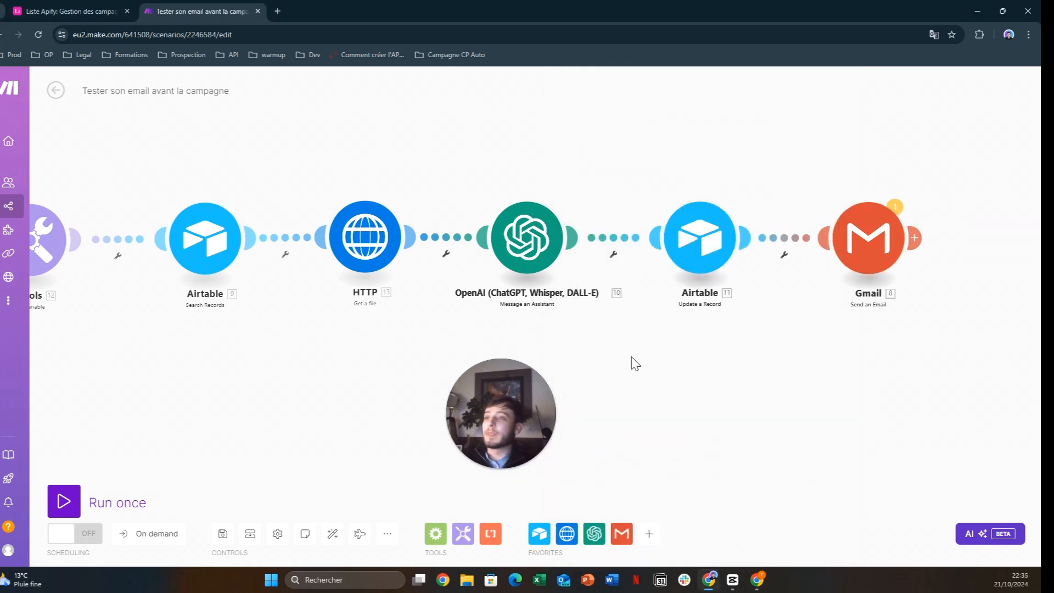
Review the OpenAI Message an Assistant module's assistant, role, message mappings and remaining options, and accept the settings.
{"action": "left_click", "coordinate": [548, 258]}
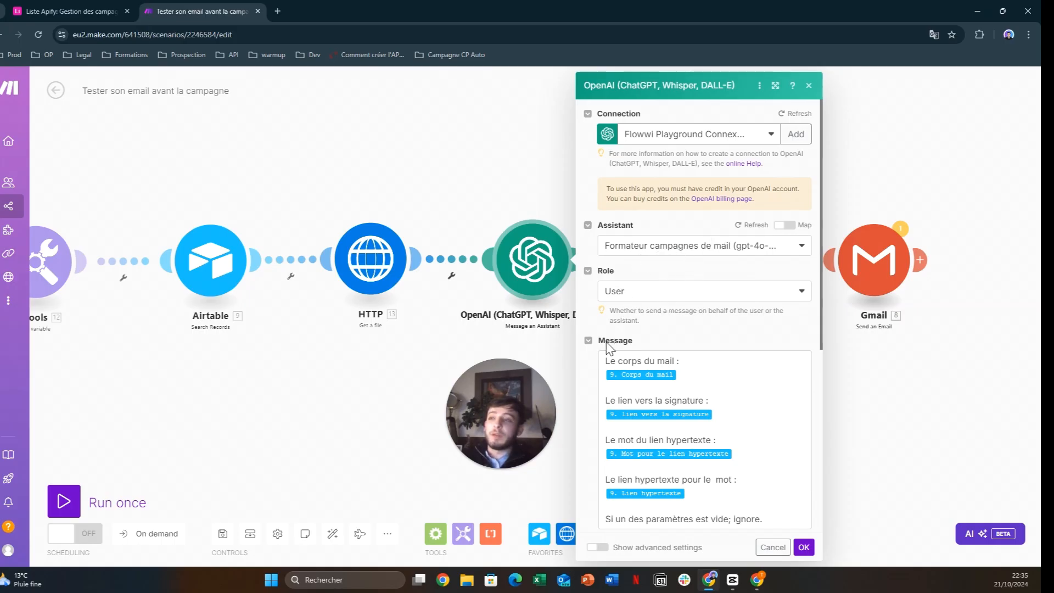
{"action": "scroll", "coordinate": [608, 347], "scroll_direction": "down", "scroll_amount": 2}
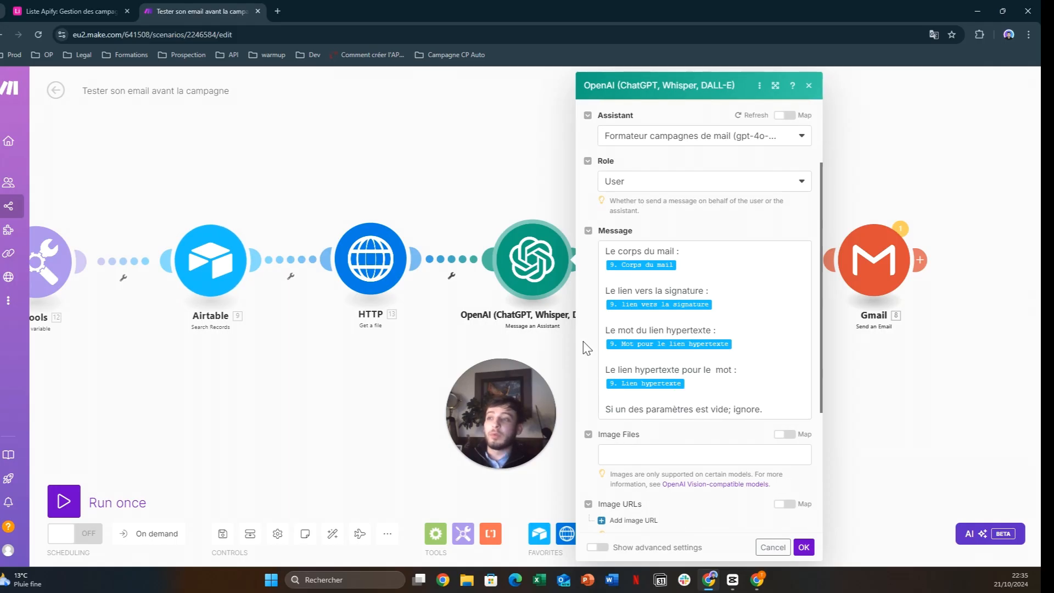
{"action": "scroll", "coordinate": [584, 342], "scroll_direction": "down", "scroll_amount": 4}
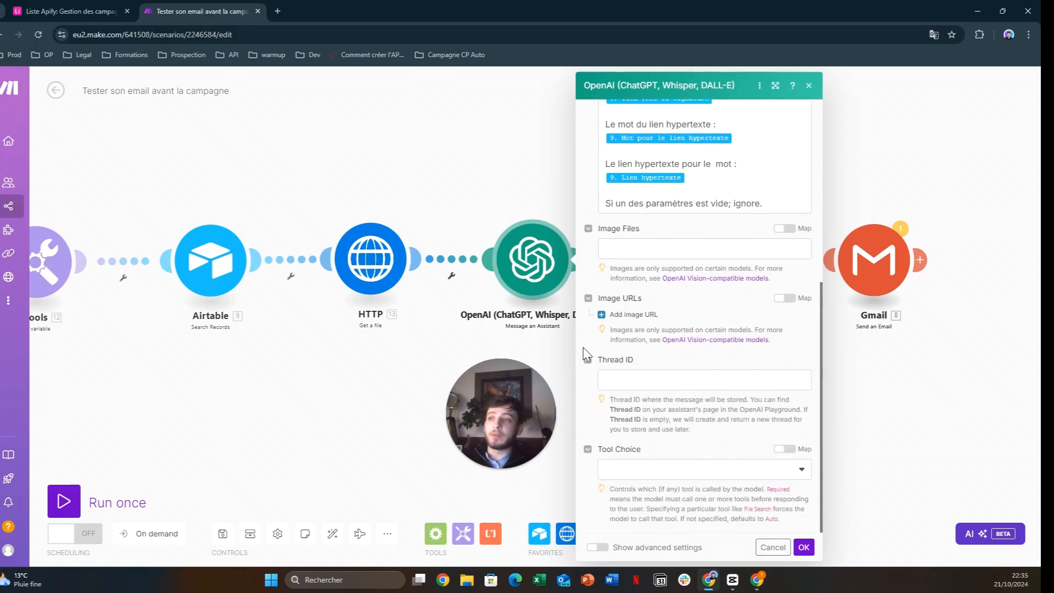
{"action": "left_click", "coordinate": [803, 547]}
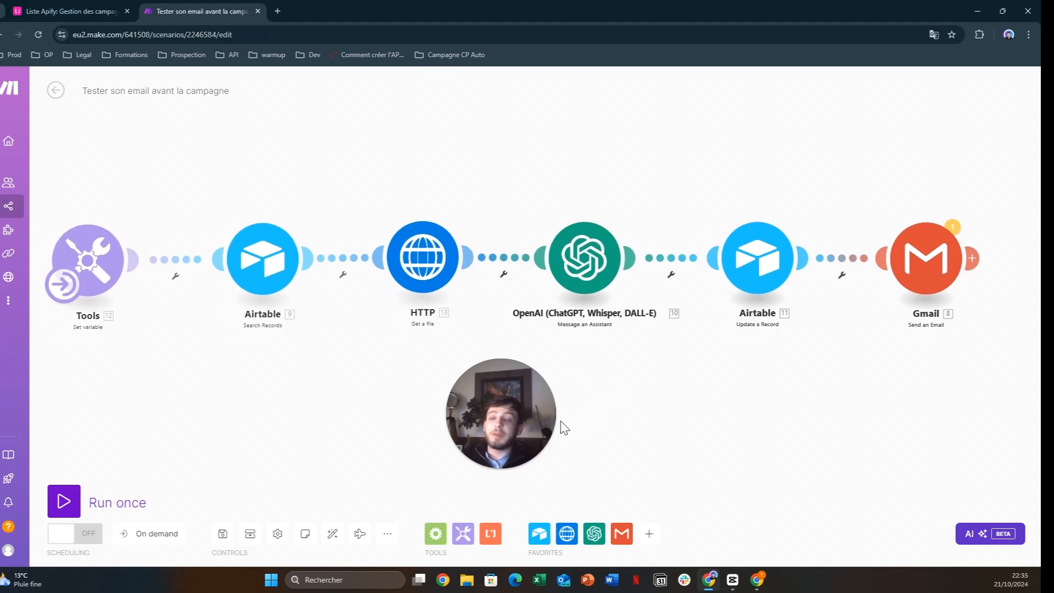
Compare the Airtable Update a Record module's Record ID and (NE PAS TOUCHER) mappings with the Opticien row in the Gestion des campagnes table.
{"action": "left_click_drag", "start_coordinate": [523, 432], "coordinate": [467, 439]}
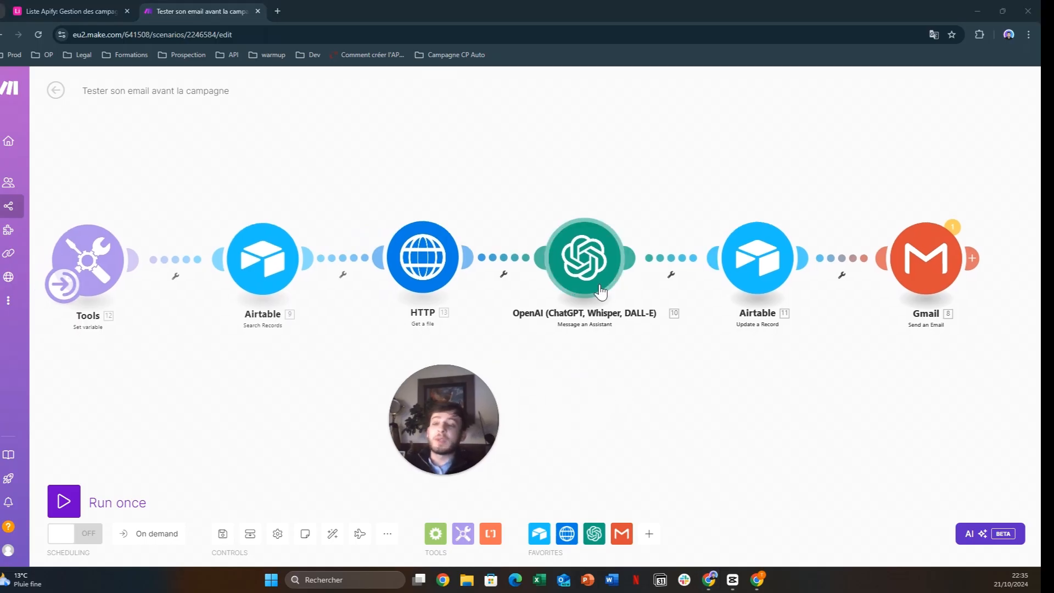
{"action": "left_click_drag", "start_coordinate": [734, 369], "coordinate": [625, 375]}
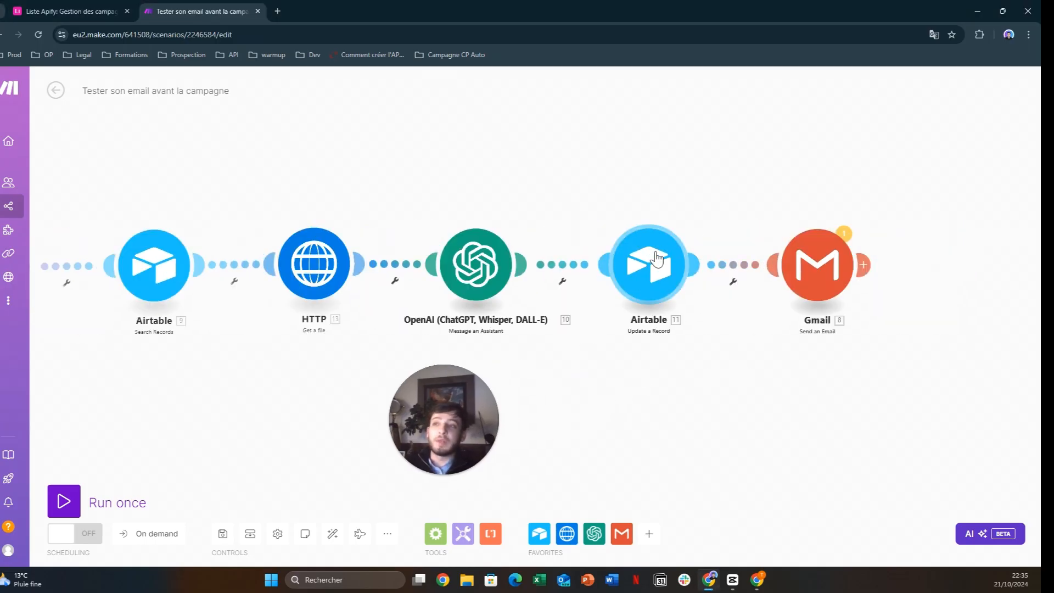
{"action": "left_click", "coordinate": [652, 277]}
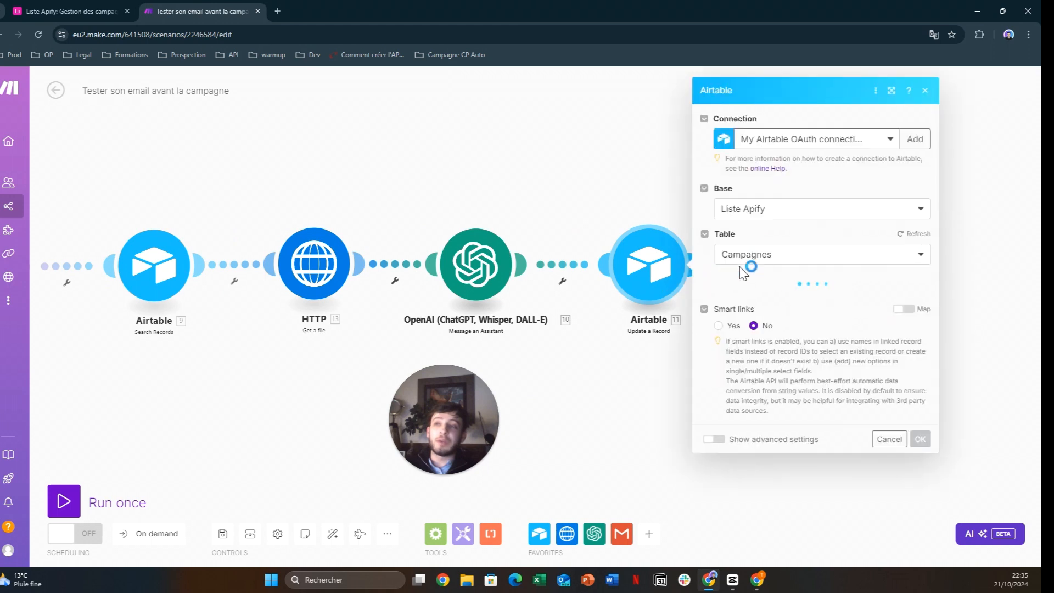
{"action": "left_click", "coordinate": [103, 9]}
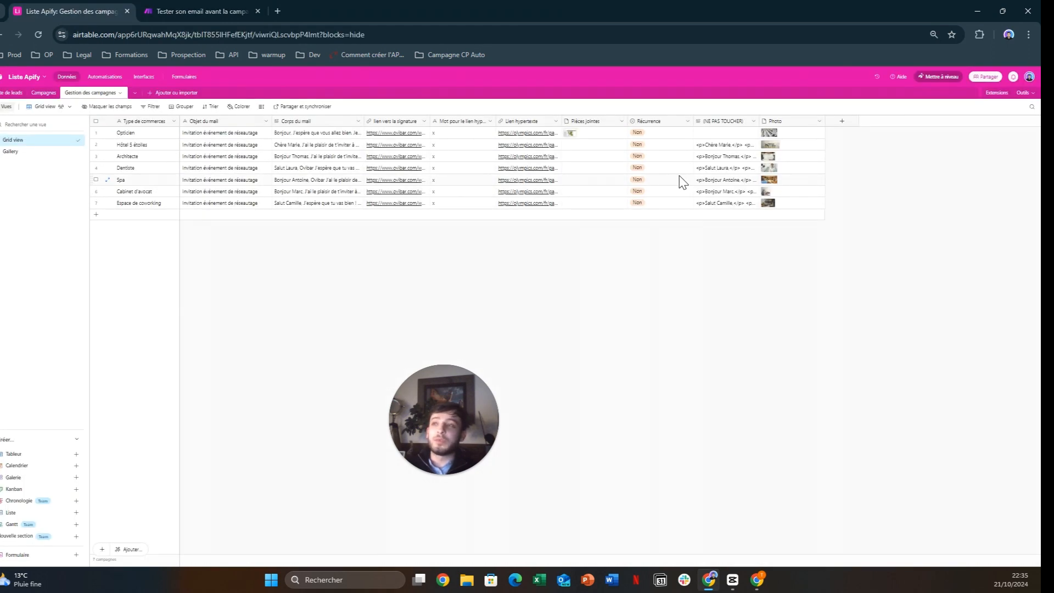
{"action": "left_click", "coordinate": [725, 133]}
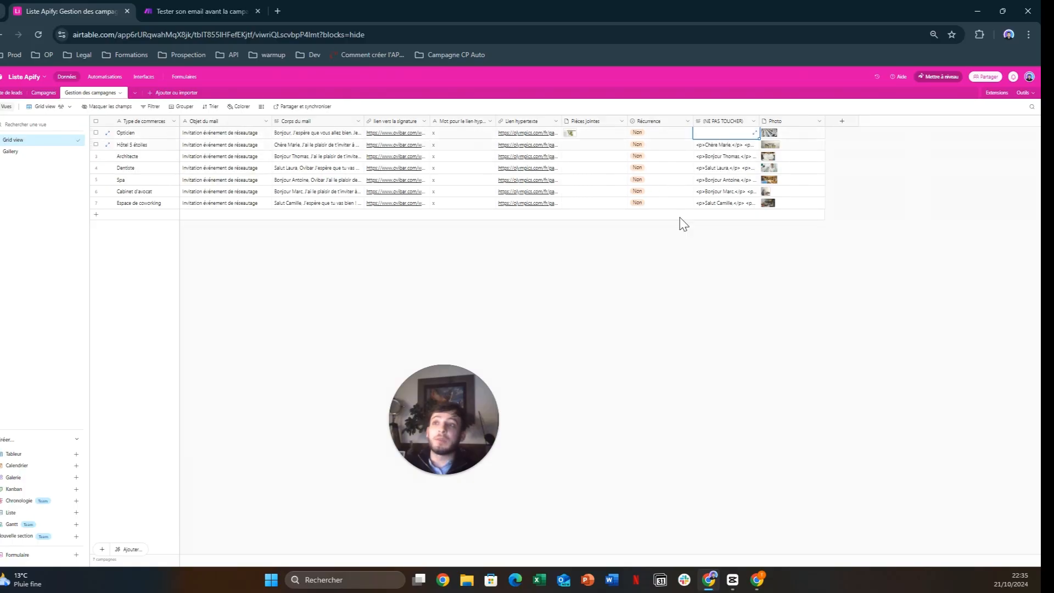
{"action": "left_click", "coordinate": [209, 11]}
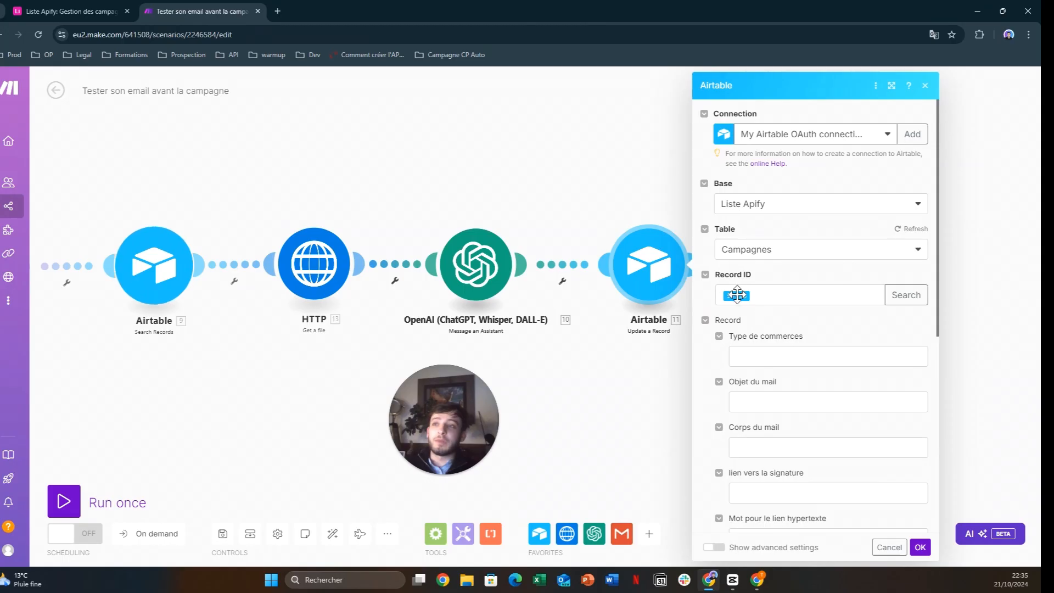
{"action": "scroll", "coordinate": [738, 297], "scroll_direction": "down", "scroll_amount": 6}
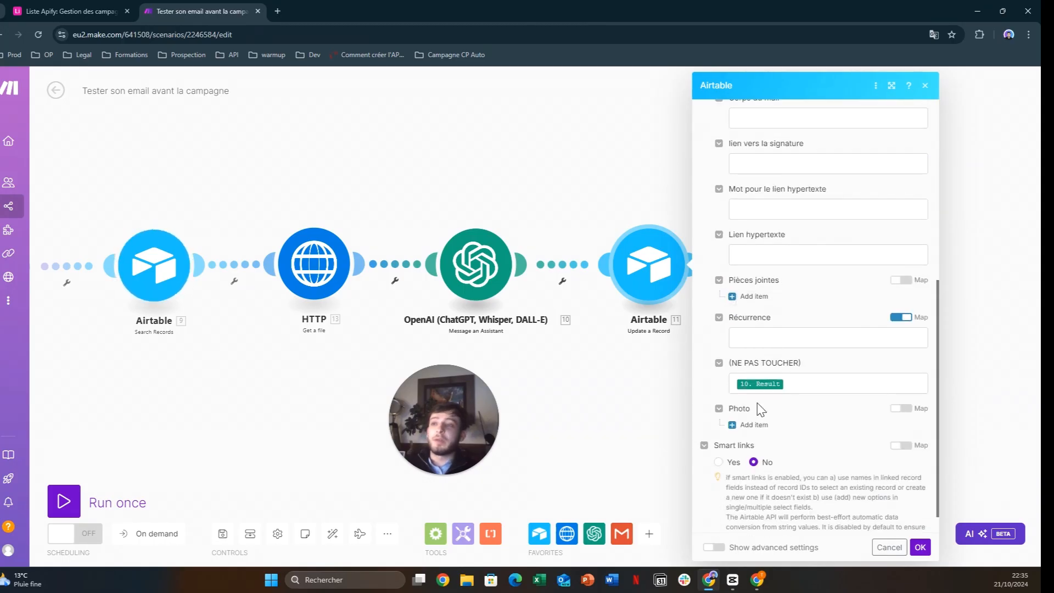
{"action": "scroll", "coordinate": [812, 444], "scroll_direction": "down", "scroll_amount": 2}
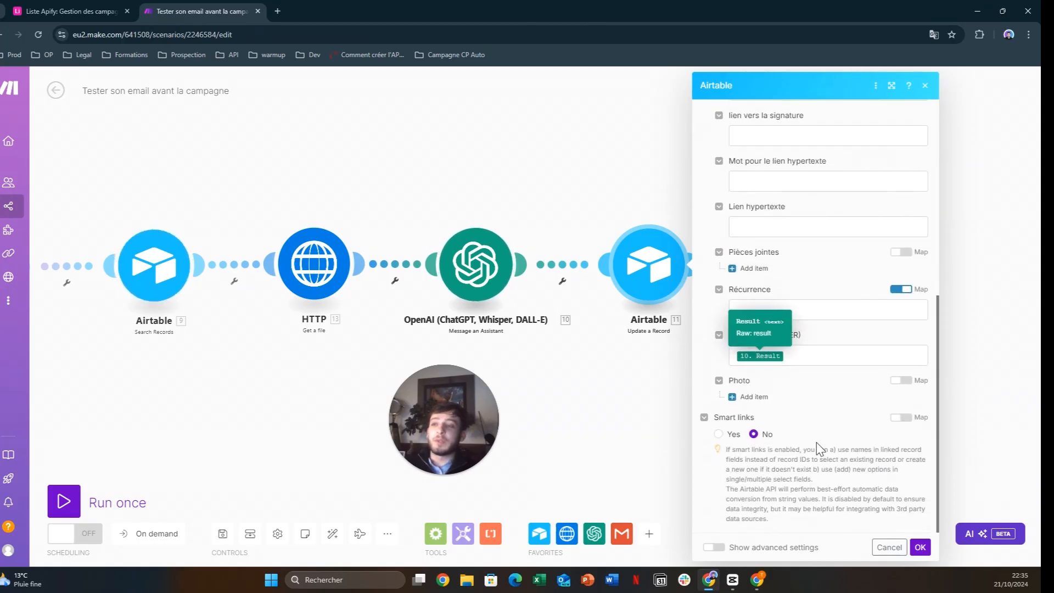
{"action": "left_click", "coordinate": [918, 548]}
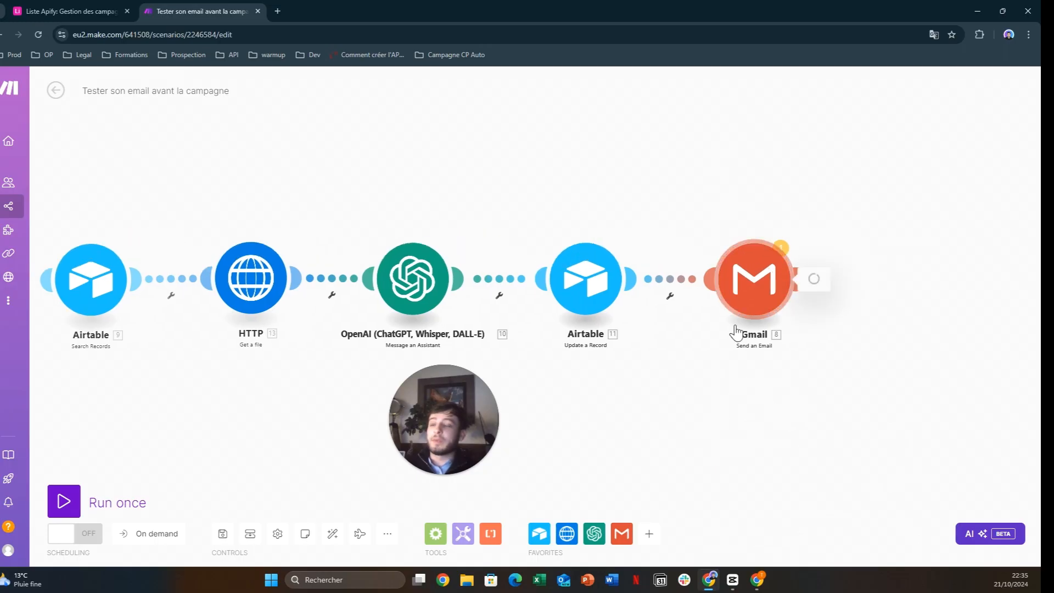
Inspect the Gmail Send an Email module's content and file attachment mappings, and close it without changes.
{"action": "left_click", "coordinate": [746, 296]}
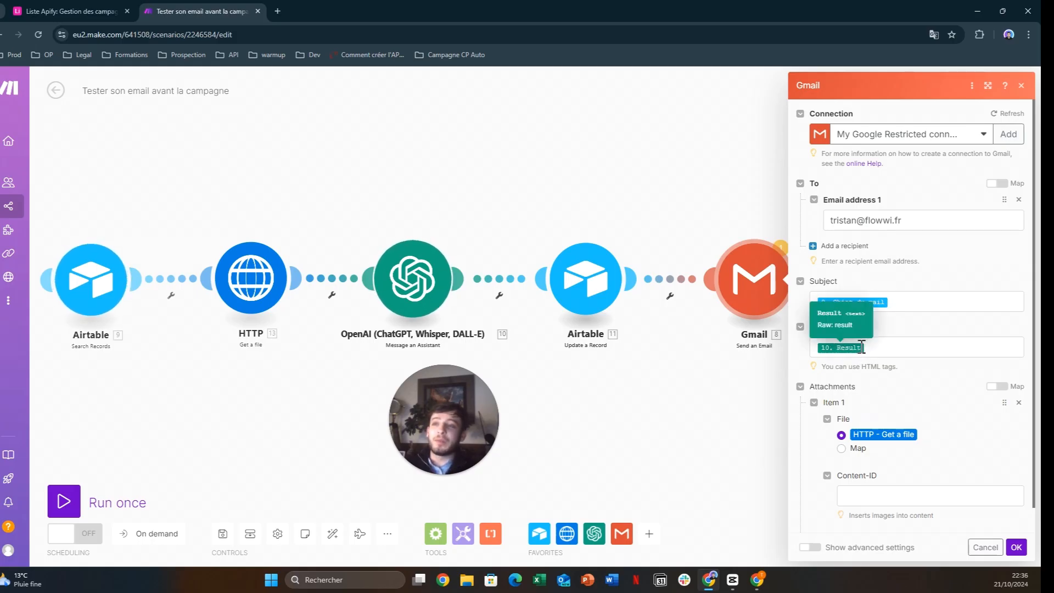
{"action": "scroll", "coordinate": [907, 368], "scroll_direction": "down", "scroll_amount": 1}
{"action": "scroll", "coordinate": [907, 368], "scroll_direction": "down", "scroll_amount": 1}
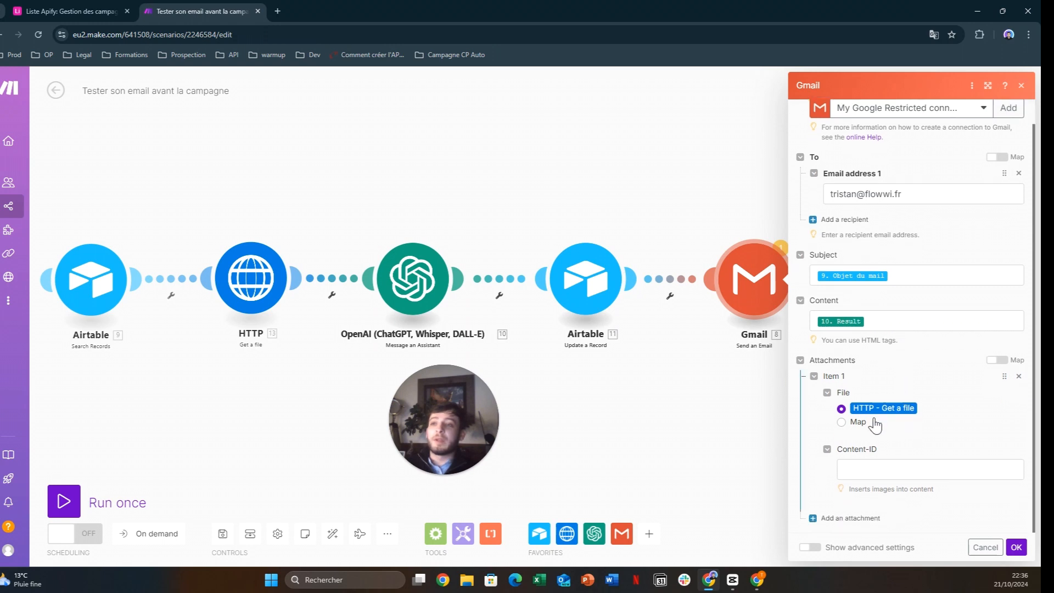
{"action": "left_click", "coordinate": [1020, 87]}
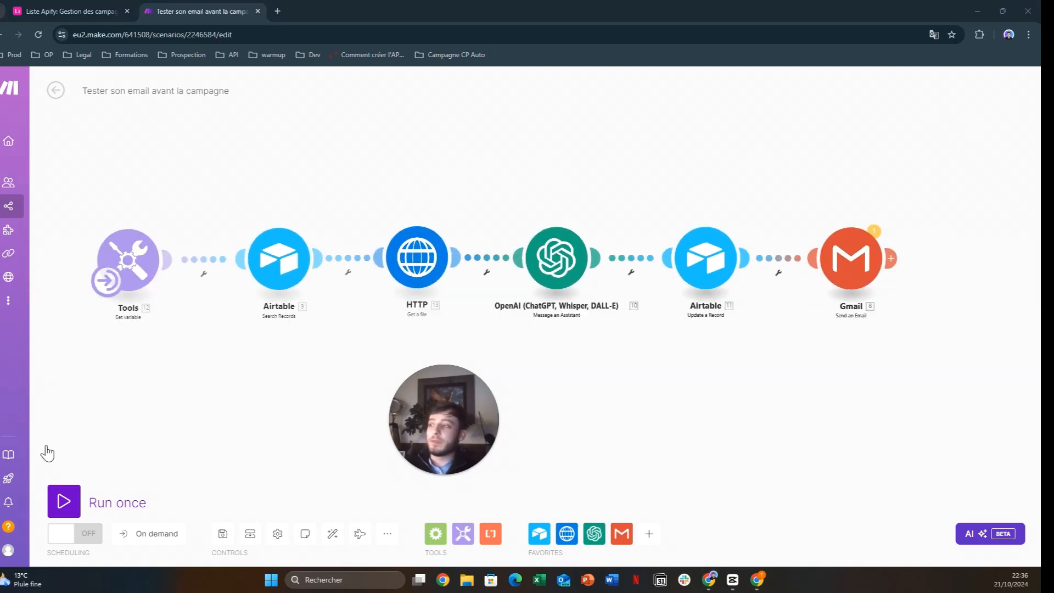
Run the email test scenario once and check the Opticien row's (NE PAS TOUCHER) cell in Airtable.
{"action": "left_click", "coordinate": [68, 502]}
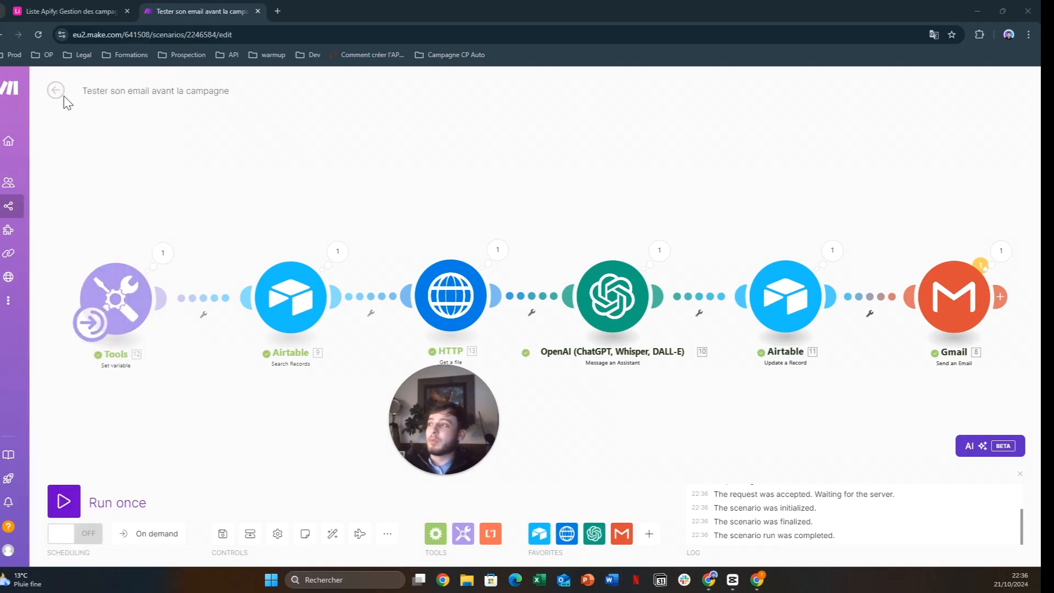
{"action": "key", "text": "ctrl+Tab"}
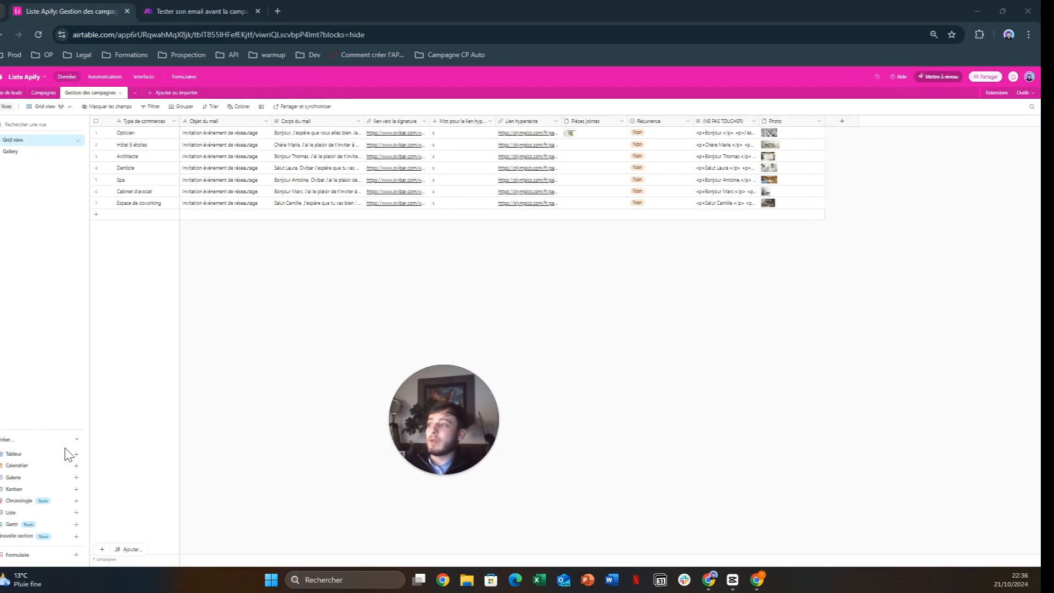
{"action": "left_click", "coordinate": [710, 136]}
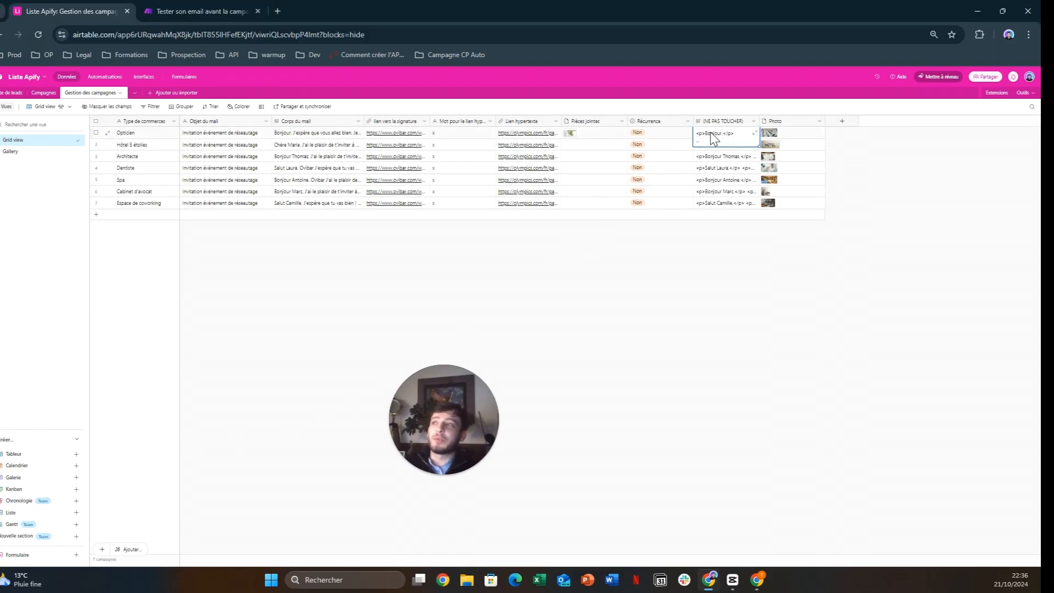
{"action": "left_click", "coordinate": [740, 316]}
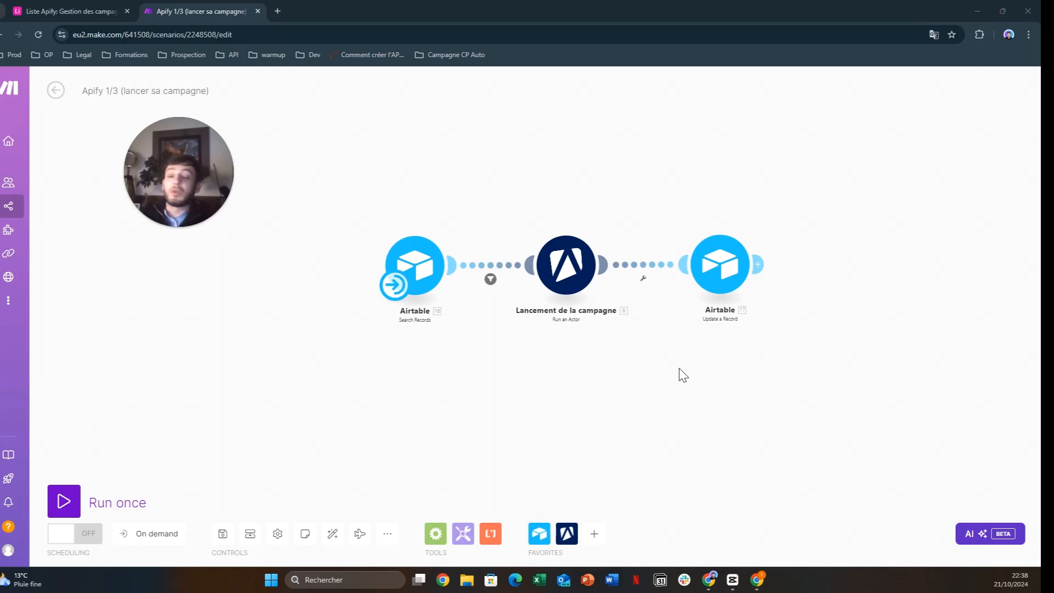
Switch to the Campagnes table in Airtable and add a new blank campaign record.
{"action": "left_click", "coordinate": [99, 8]}
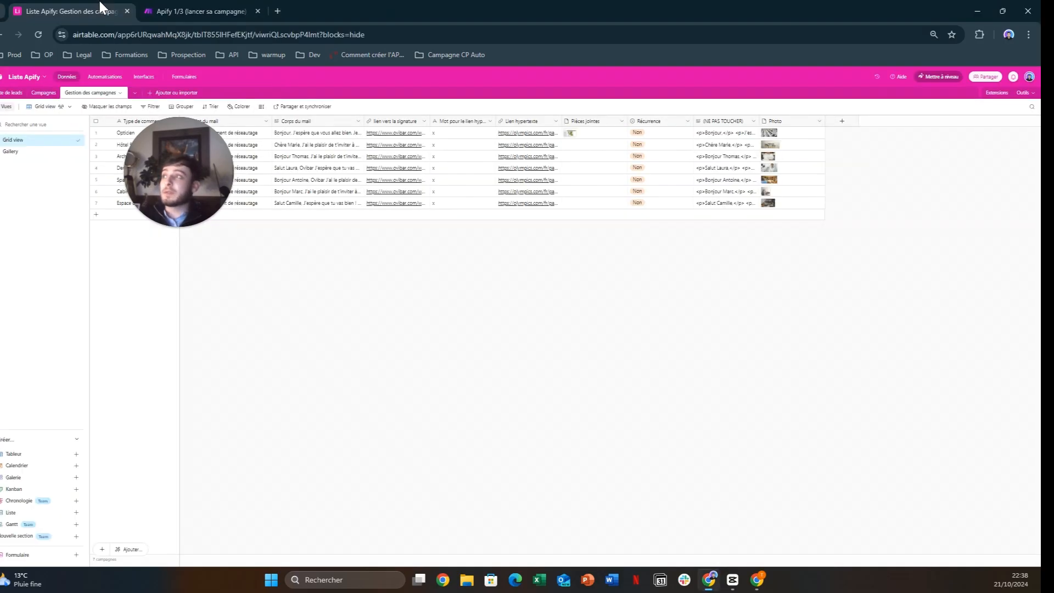
{"action": "left_click_drag", "start_coordinate": [166, 180], "coordinate": [183, 378]}
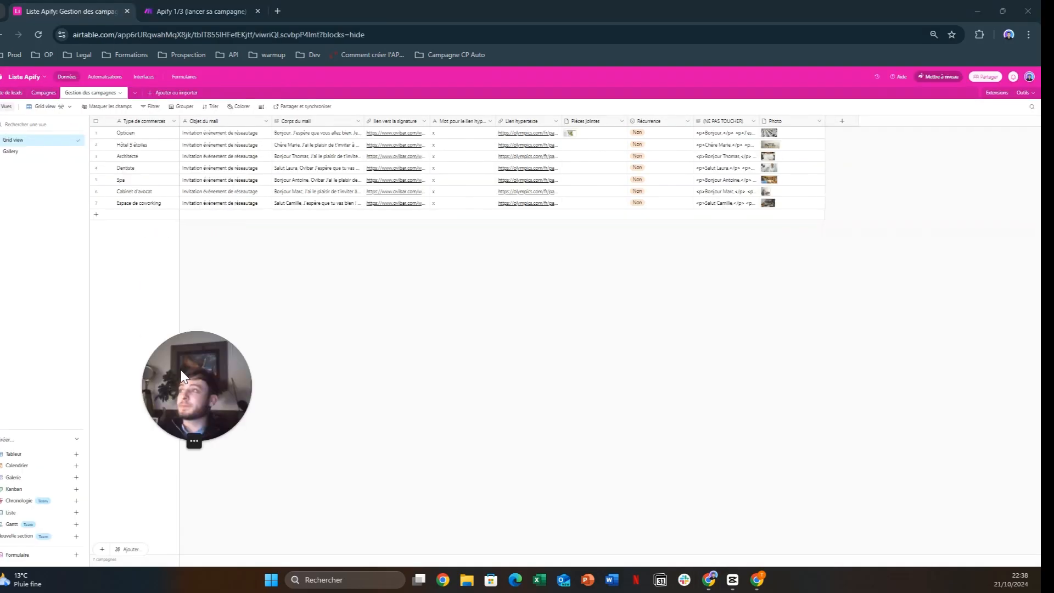
{"action": "left_click", "coordinate": [43, 92]}
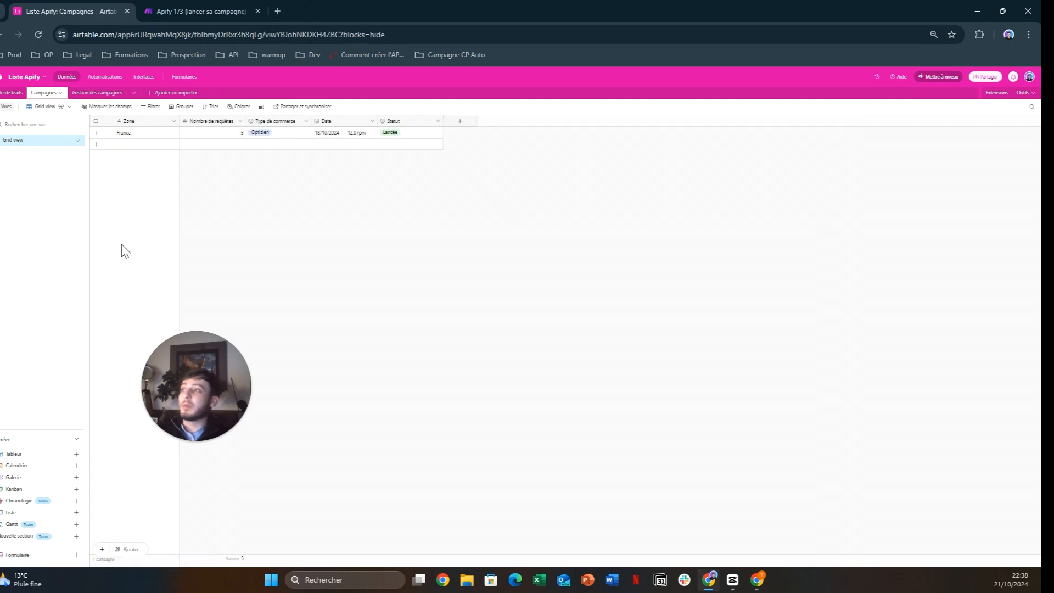
{"action": "left_click", "coordinate": [97, 146]}
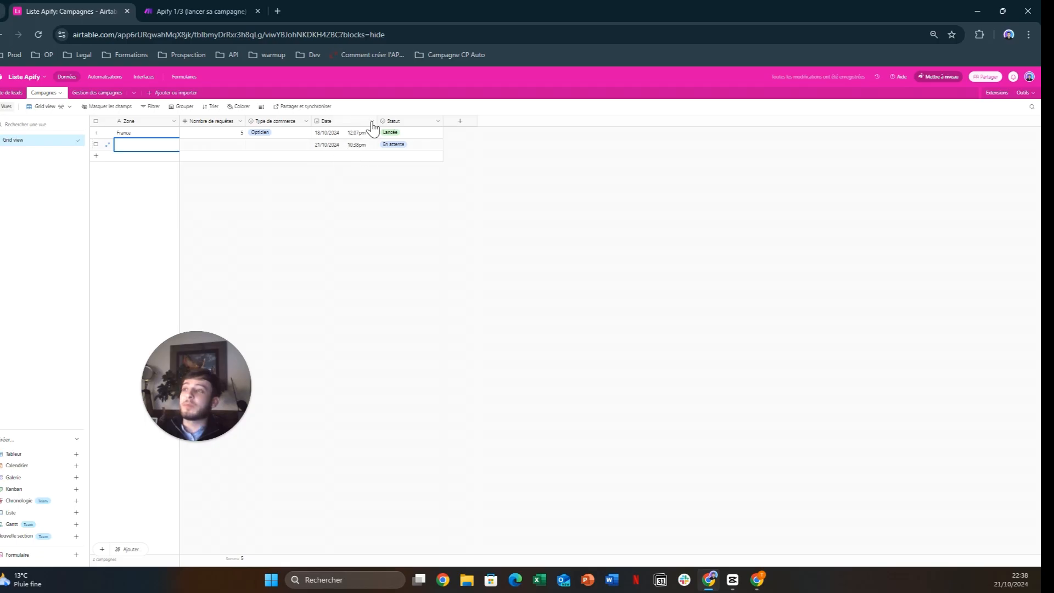
Inspect the Date field's settings in the Campagnes table, including its time and current-date default options, and close them unchanged.
{"action": "left_click", "coordinate": [372, 120]}
{"action": "left_click", "coordinate": [367, 138]}
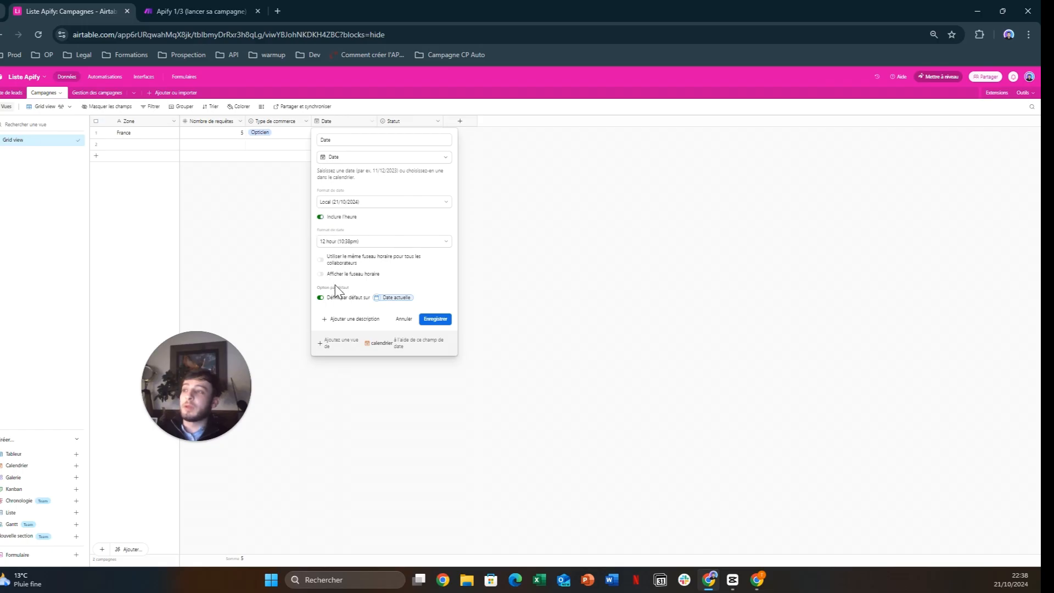
{"action": "left_click", "coordinate": [432, 320]}
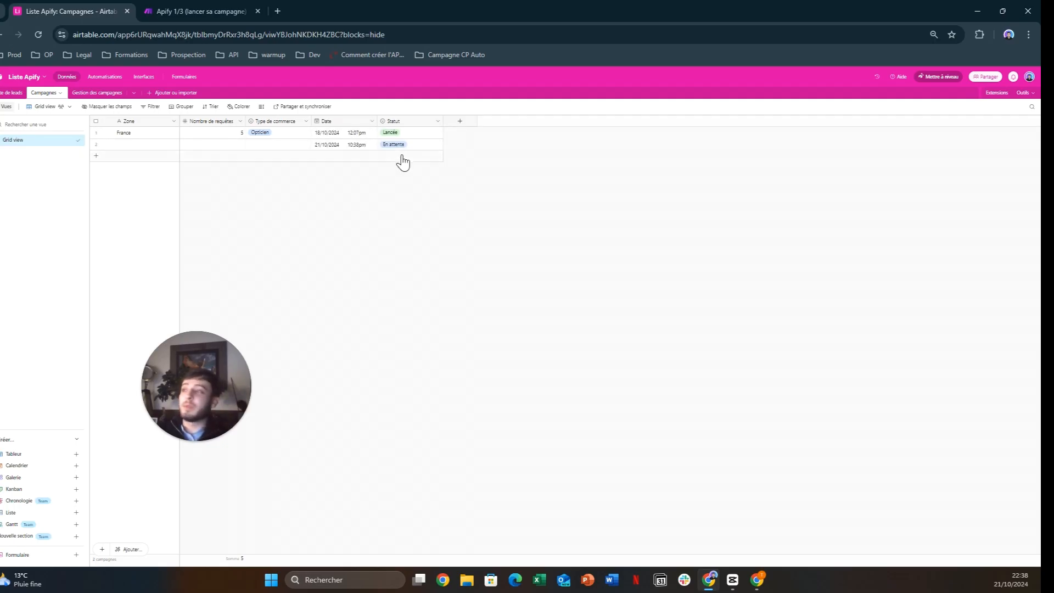
Set the new campaign record's Zone to Nice and its Nombre de requêtes to 10.
{"action": "left_click", "coordinate": [169, 146]}
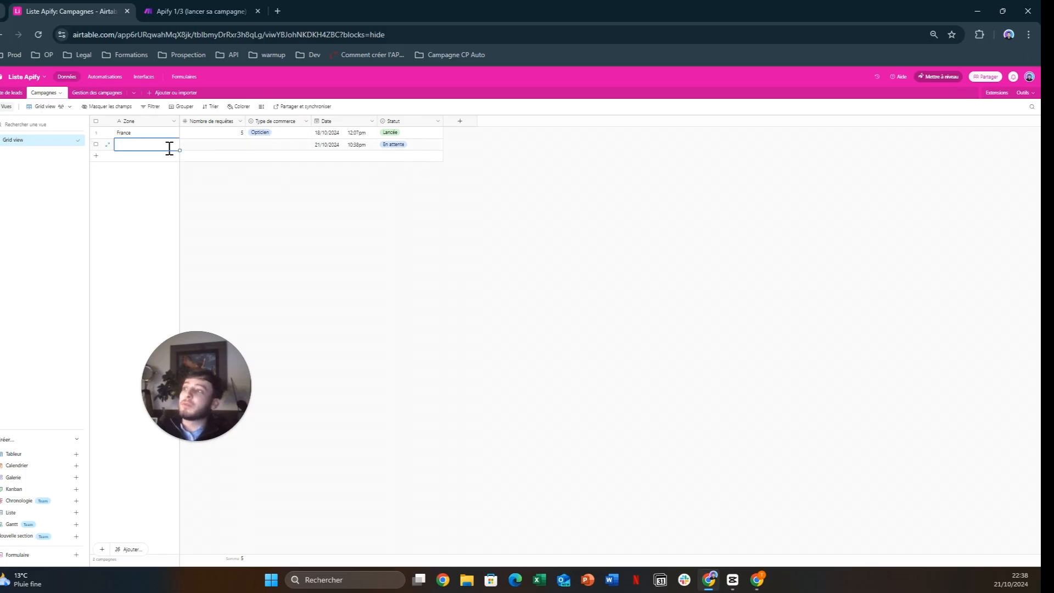
{"action": "left_click", "coordinate": [171, 145]}
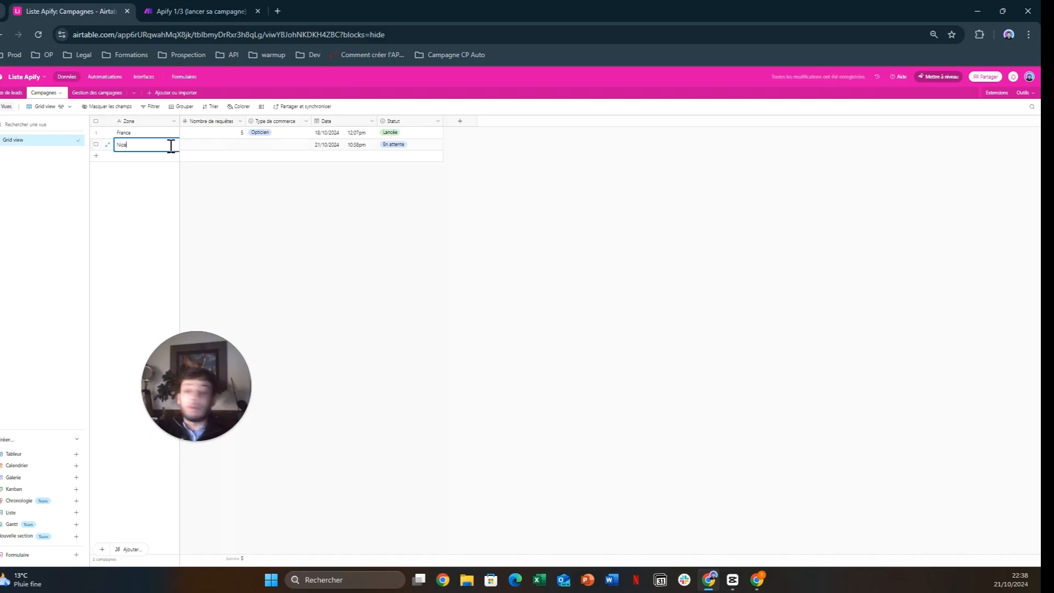
{"action": "left_click", "coordinate": [228, 147]}
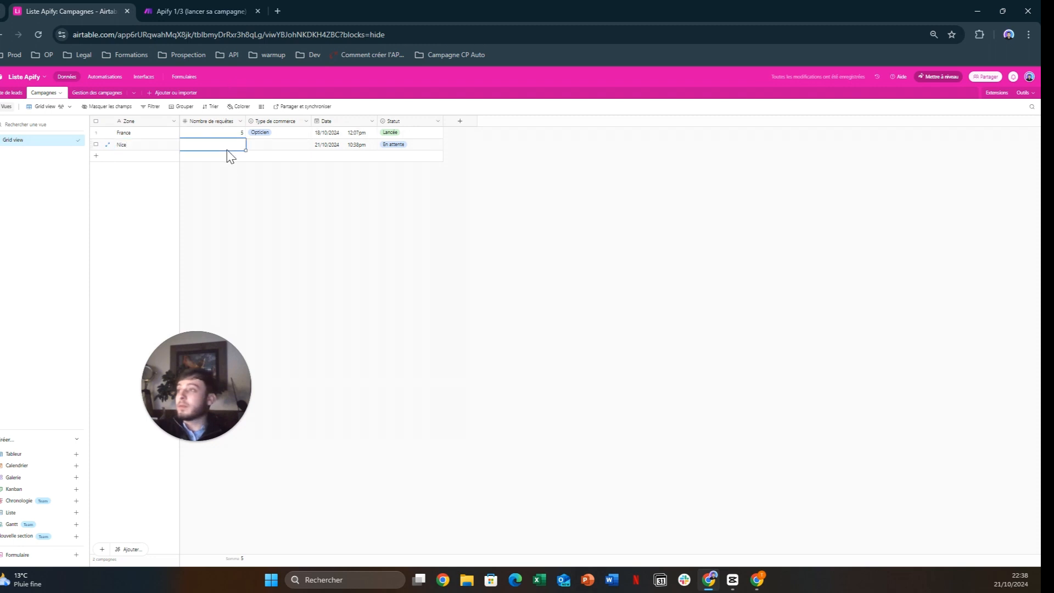
{"action": "type", "text": "1"}
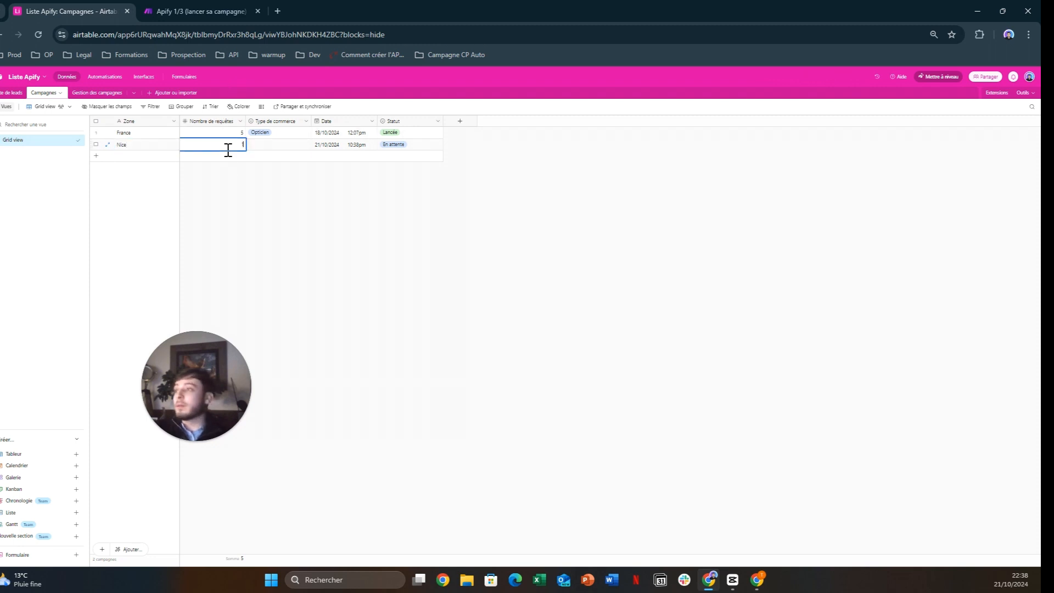
{"action": "type", "text": "0"}
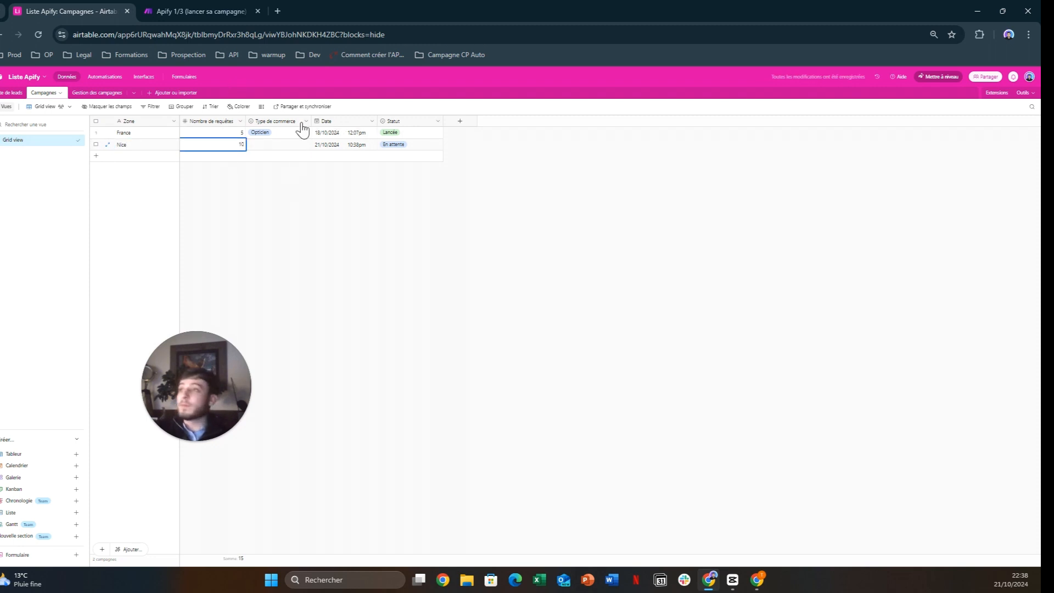
Set the Nice campaign's Type de commerce to Opticien.
{"action": "left_click", "coordinate": [282, 149]}
{"action": "left_click", "coordinate": [305, 147]}
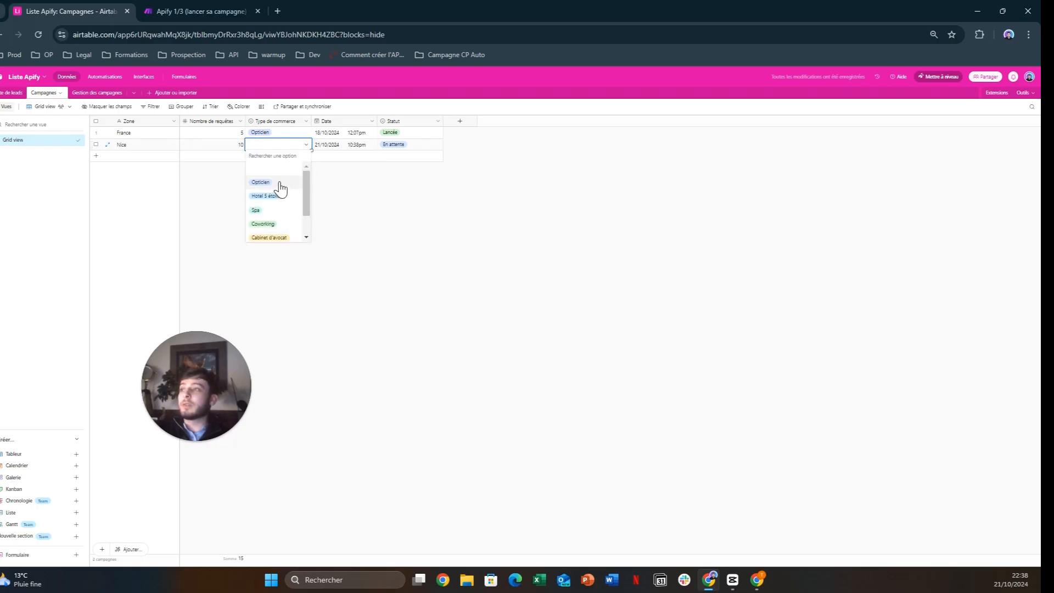
{"action": "left_click", "coordinate": [278, 183]}
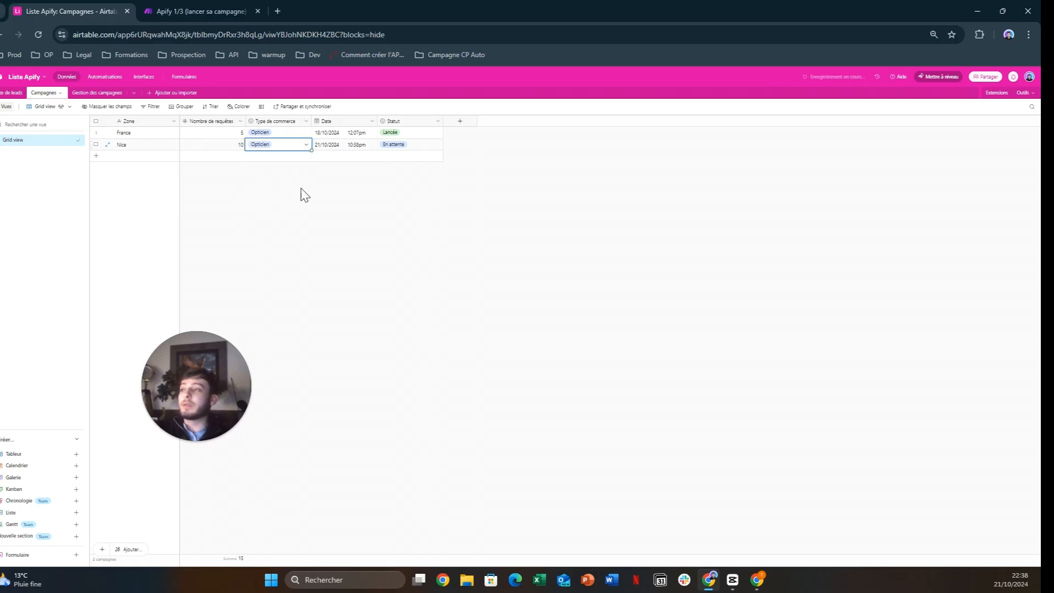
{"action": "left_click", "coordinate": [306, 146]}
{"action": "left_click", "coordinate": [306, 147]}
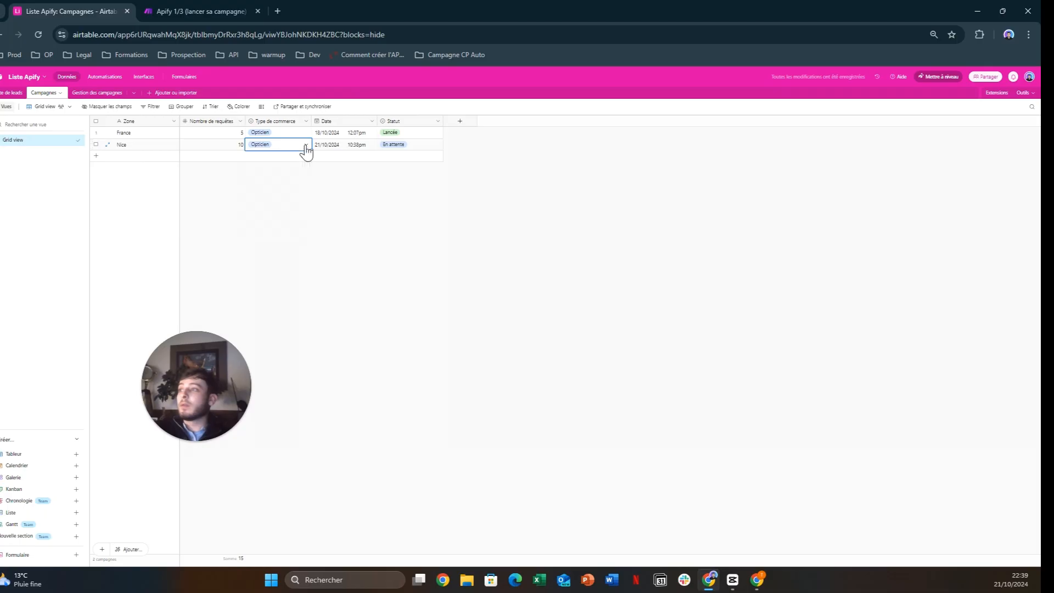
{"action": "left_click", "coordinate": [332, 202]}
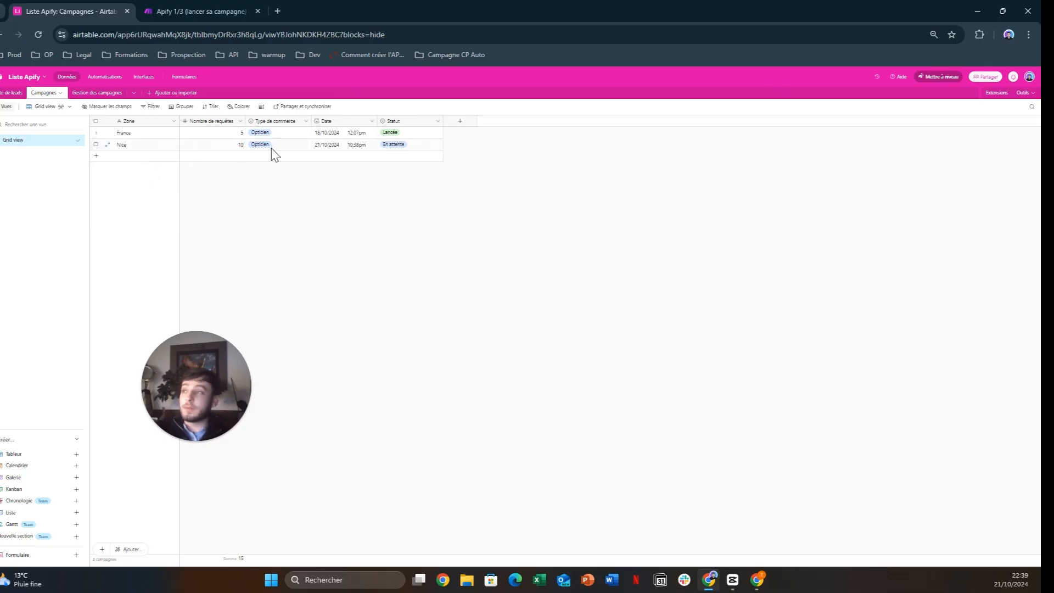
Switch to the Apify 1/3 scenario in Make and review the Airtable Search Records module's table, sort and output fields.
{"action": "left_click", "coordinate": [238, 8]}
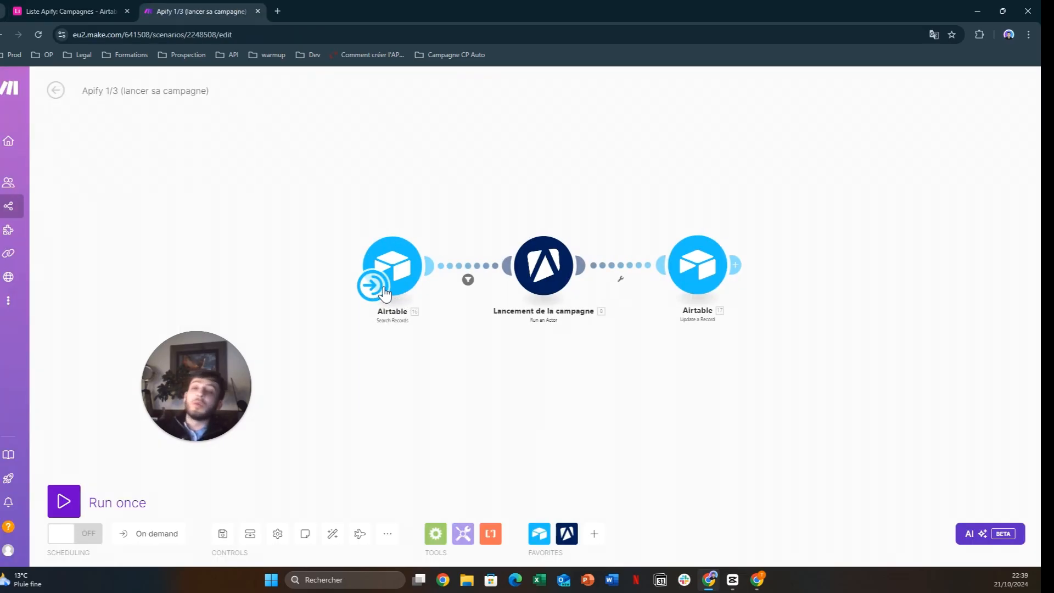
{"action": "left_click", "coordinate": [401, 262]}
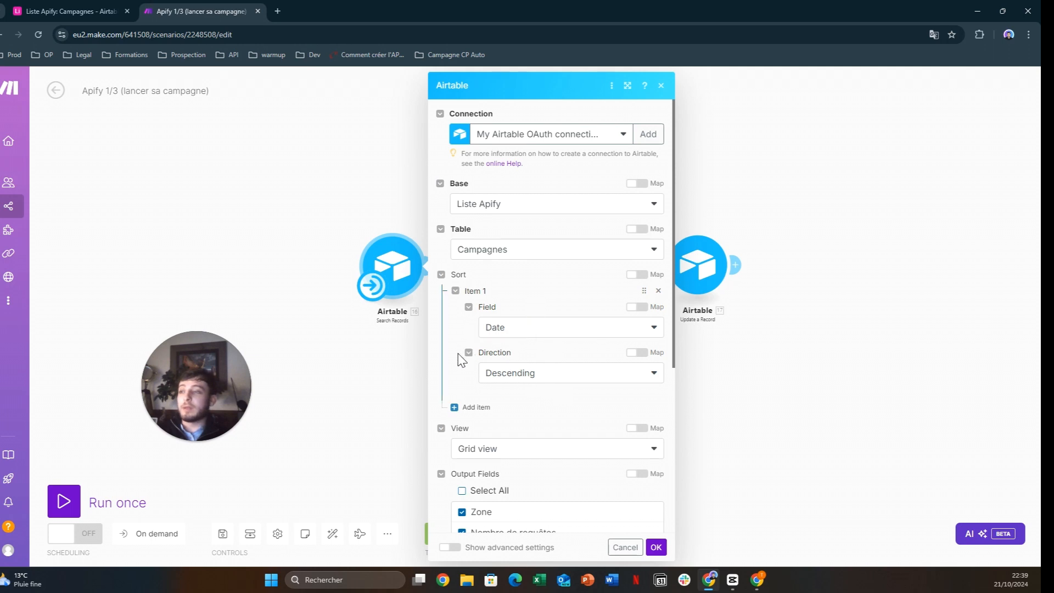
{"action": "scroll", "coordinate": [461, 362], "scroll_direction": "down", "scroll_amount": 2}
{"action": "scroll", "coordinate": [455, 395], "scroll_direction": "down", "scroll_amount": 1}
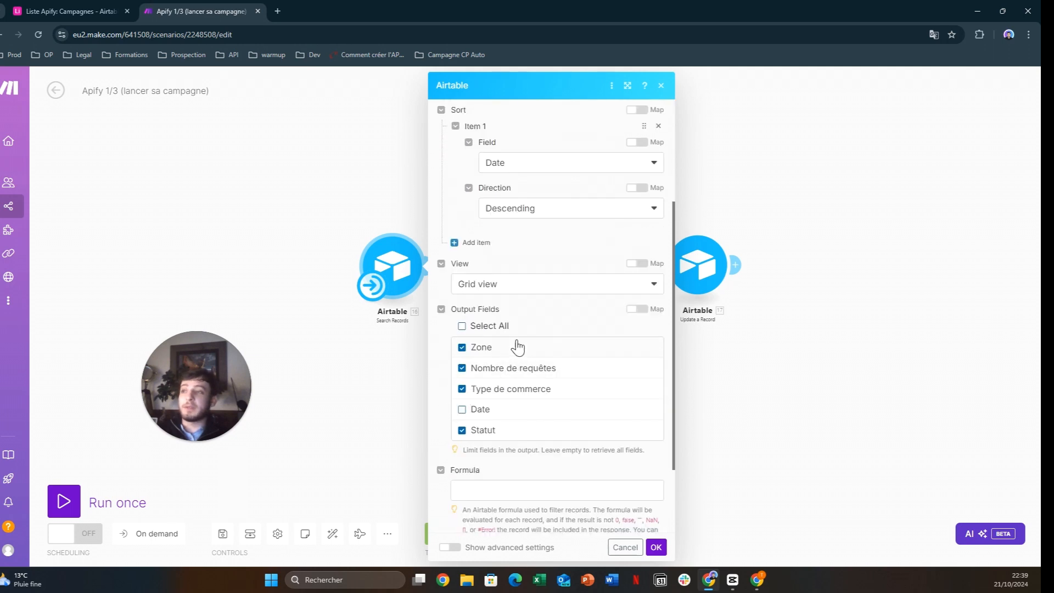
{"action": "scroll", "coordinate": [546, 468], "scroll_direction": "down", "scroll_amount": 1}
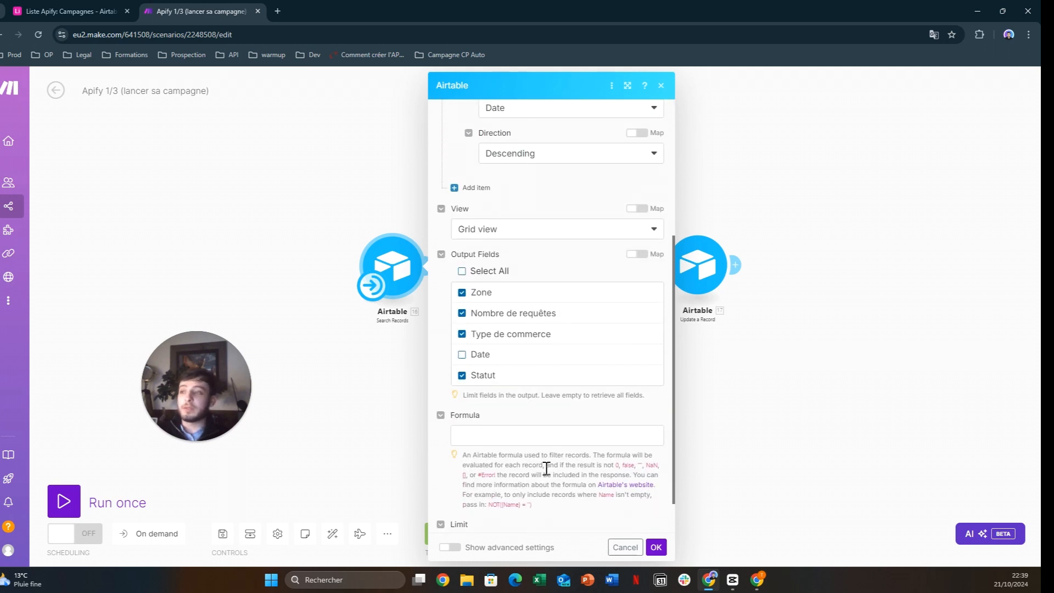
{"action": "scroll", "coordinate": [546, 468], "scroll_direction": "down", "scroll_amount": 1}
{"action": "left_click", "coordinate": [654, 547]}
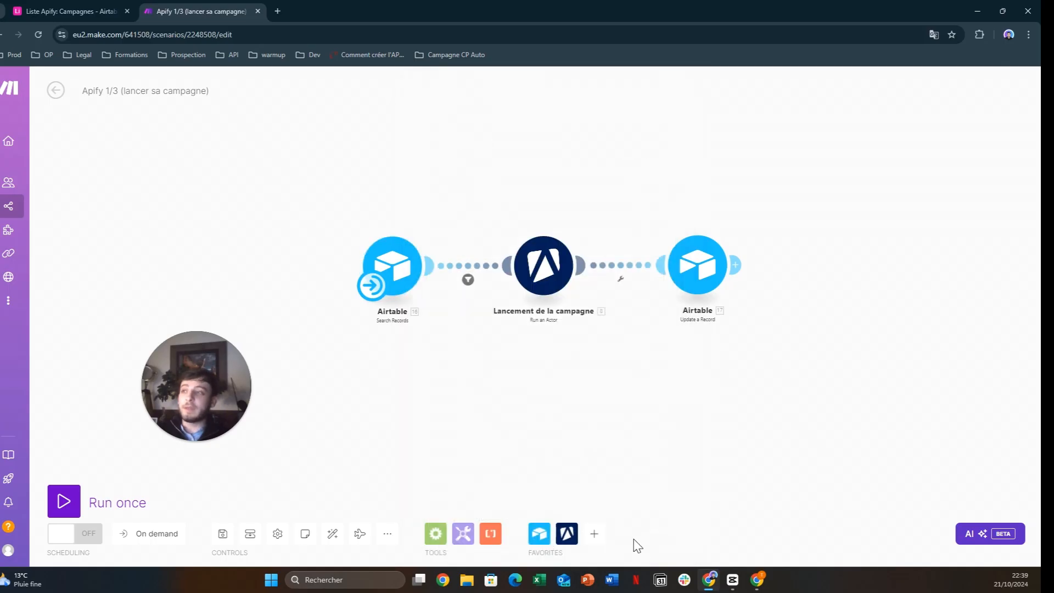
Compare the filter condition before the Apify module with the Statut column in Airtable's Campagnes table, and close the filter.
{"action": "left_click", "coordinate": [459, 308]}
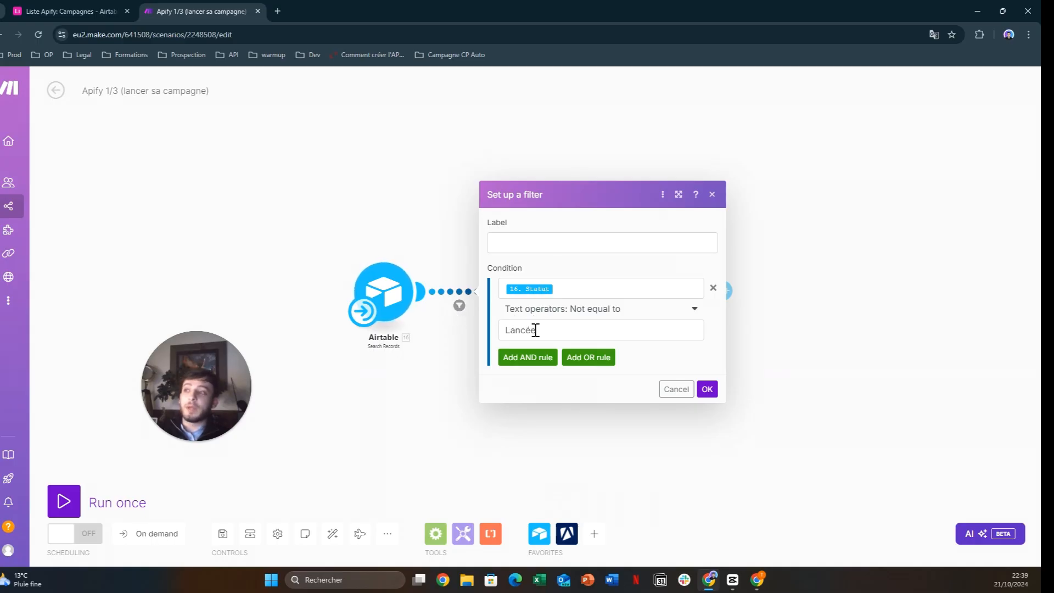
{"action": "left_click", "coordinate": [53, 10]}
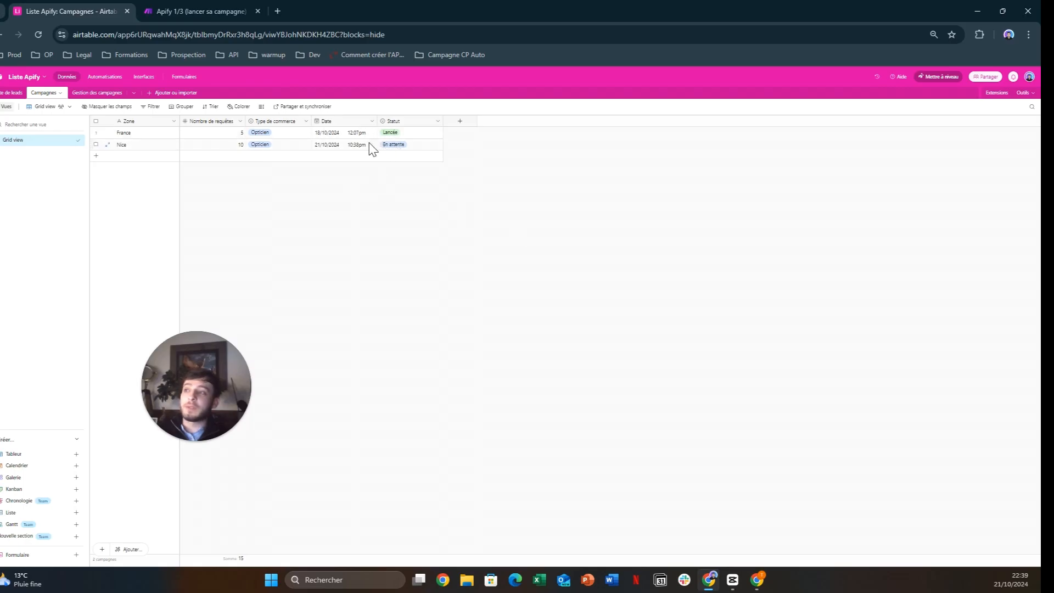
{"action": "left_click", "coordinate": [204, 12]}
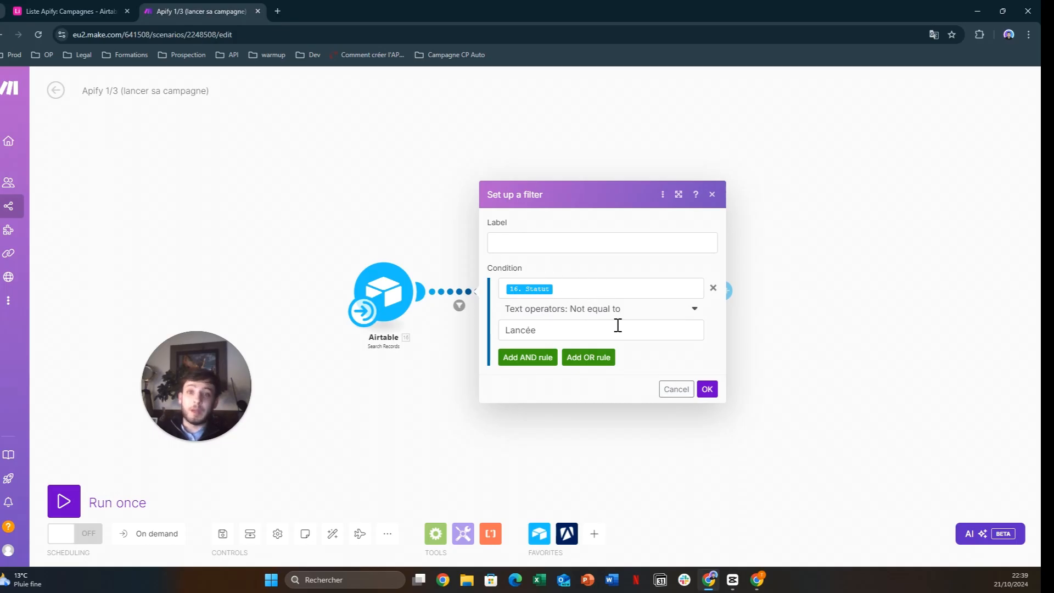
{"action": "left_click", "coordinate": [707, 388]}
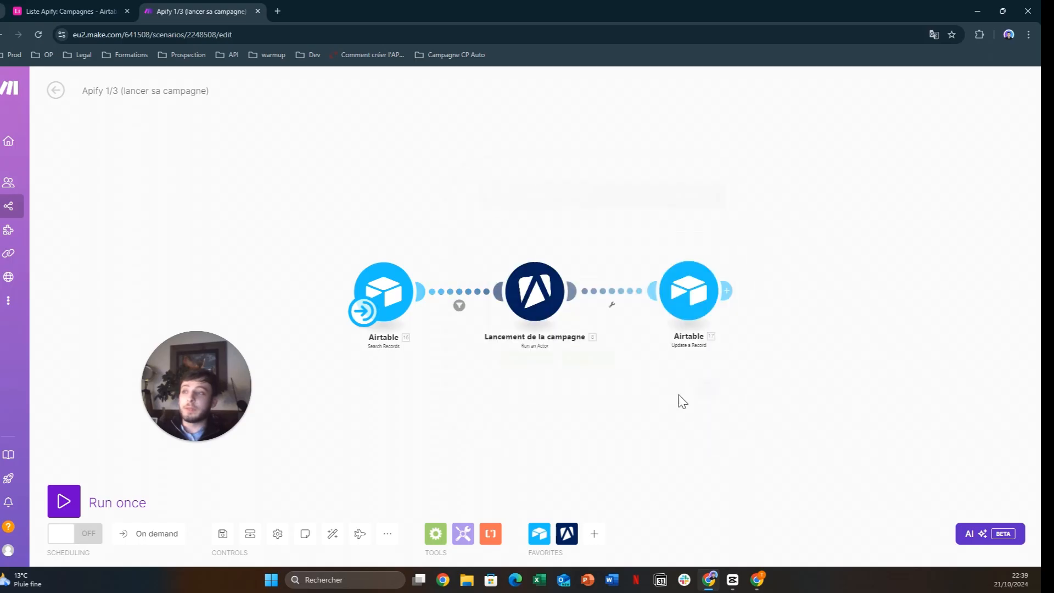
Review the Apify Run an Actor module, and find the personal API tokens in the Apify console's API & Integrations settings.
{"action": "left_click", "coordinate": [479, 305]}
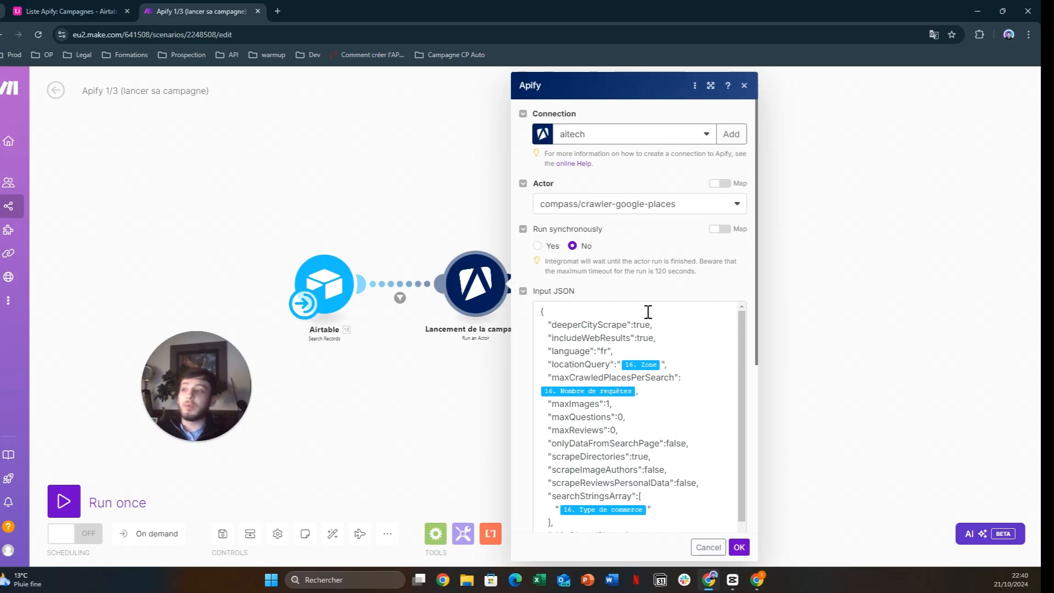
{"action": "left_click", "coordinate": [738, 547]}
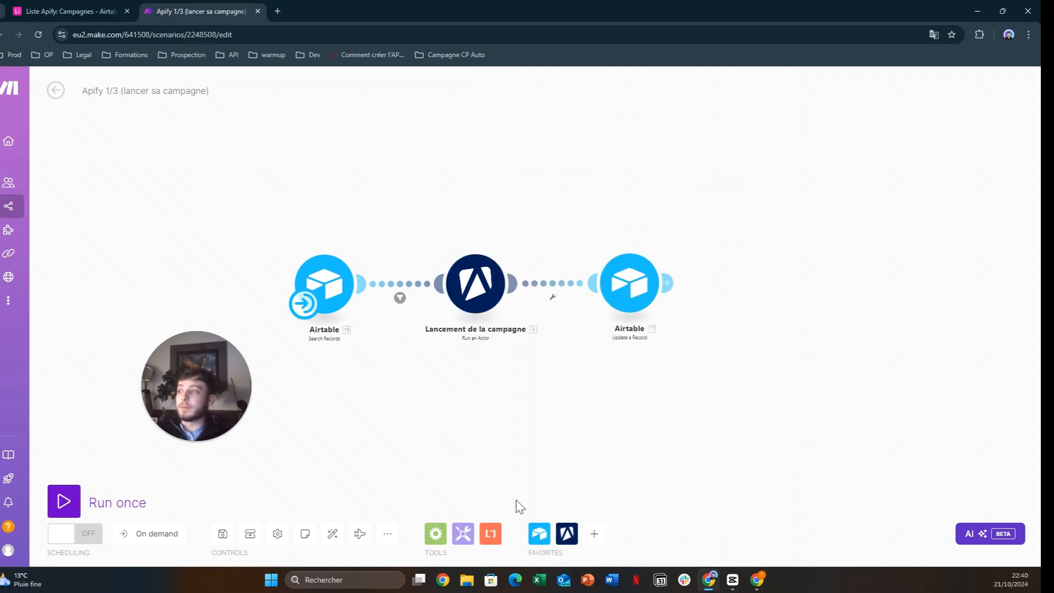
{"action": "left_click", "coordinate": [754, 586]}
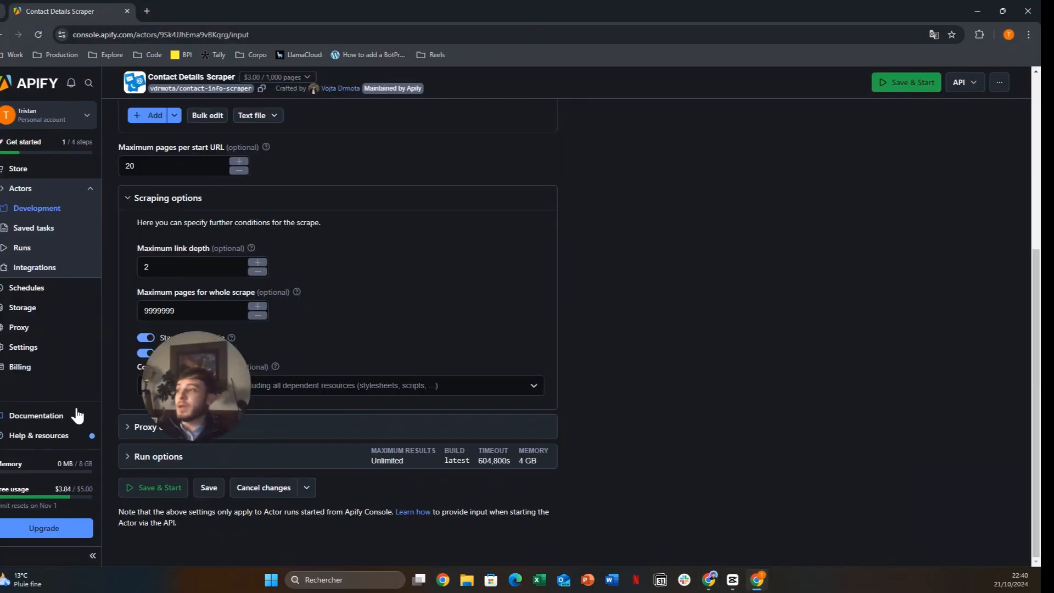
{"action": "left_click", "coordinate": [39, 348]}
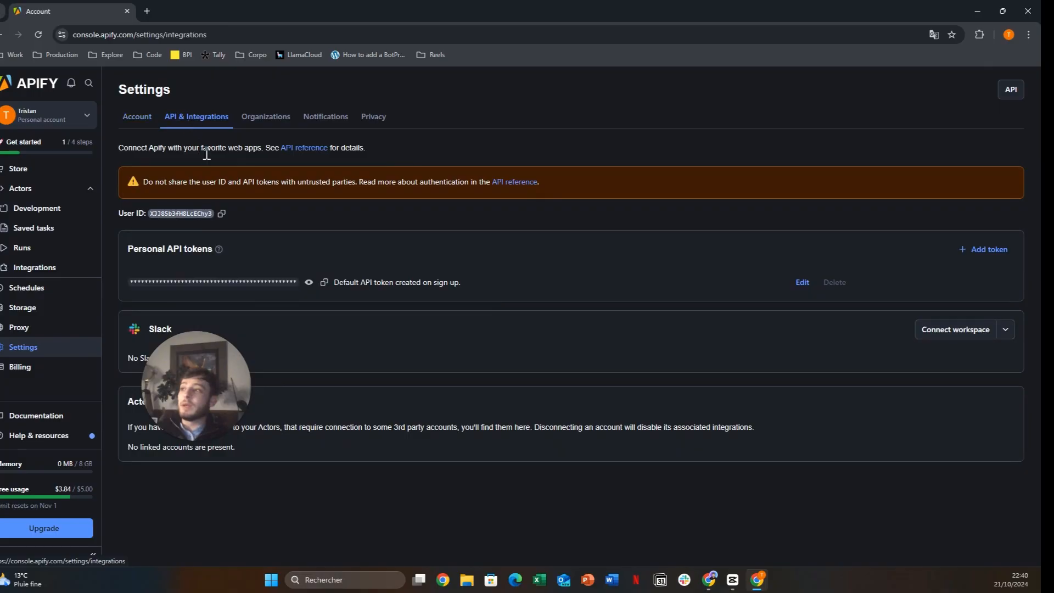
{"action": "left_click_drag", "start_coordinate": [223, 386], "coordinate": [303, 490]}
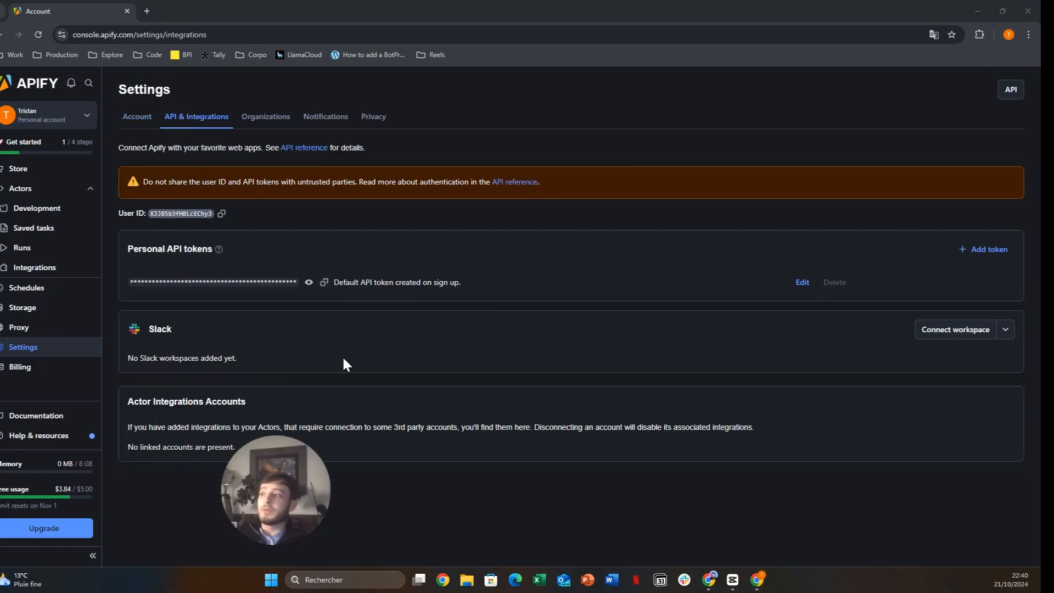
{"action": "left_click_drag", "start_coordinate": [288, 459], "coordinate": [294, 405]}
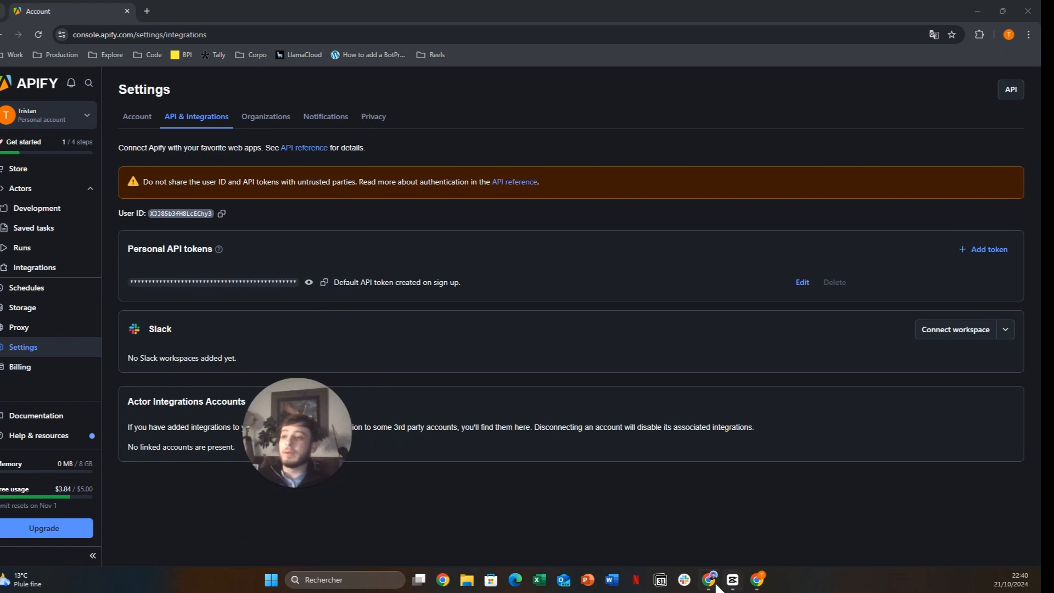
Compare the Run an Actor module's Input JSON in Make with the Google Maps Scraper's JSON input in Apify, and close the module.
{"action": "left_click", "coordinate": [709, 580]}
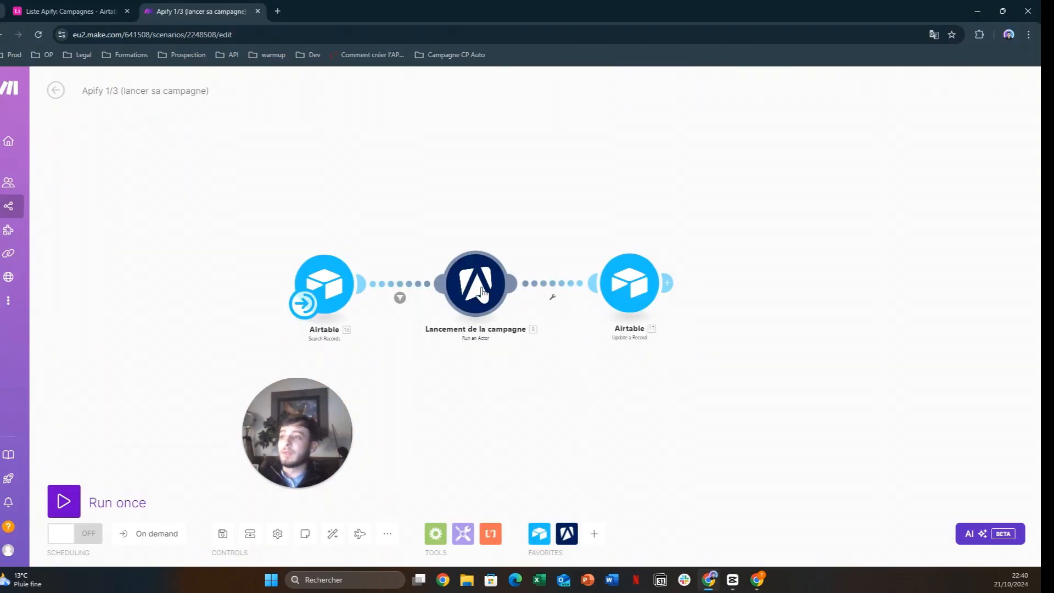
{"action": "left_click", "coordinate": [482, 292]}
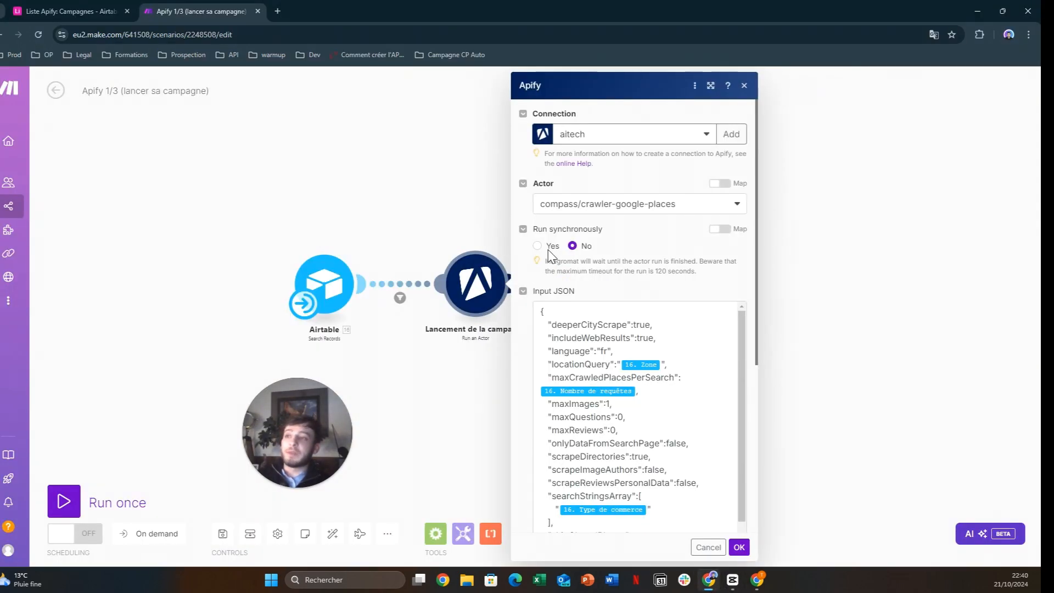
{"action": "scroll", "coordinate": [549, 255], "scroll_direction": "down", "scroll_amount": 2}
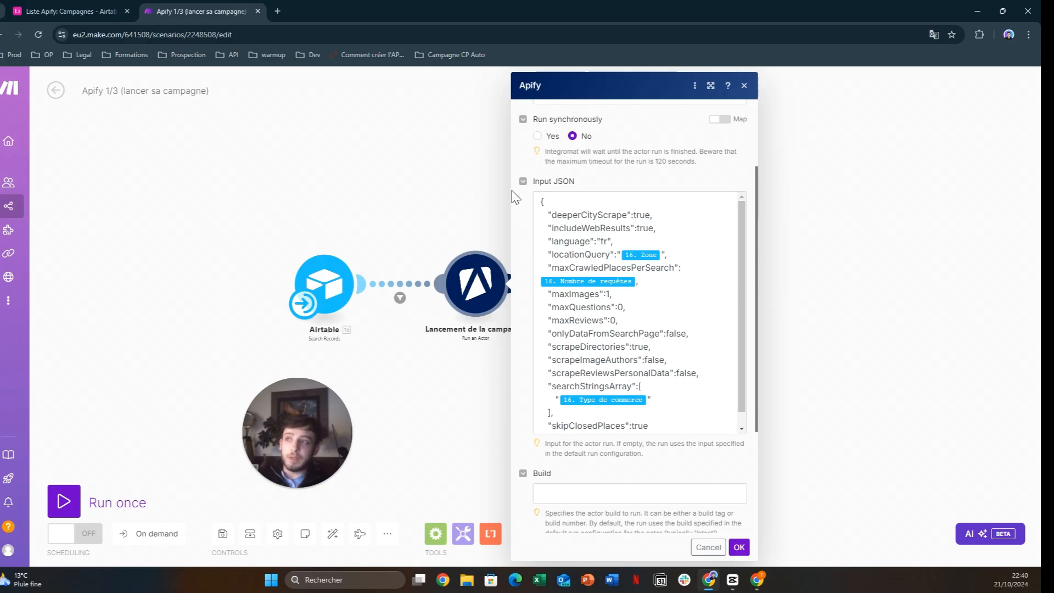
{"action": "left_click", "coordinate": [758, 581]}
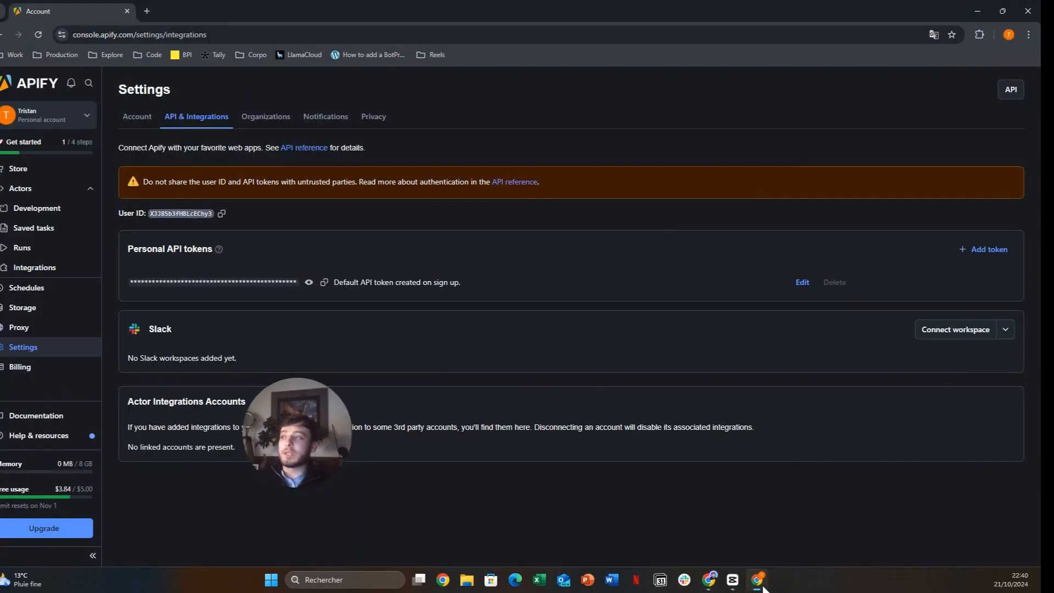
{"action": "left_click", "coordinate": [28, 189]}
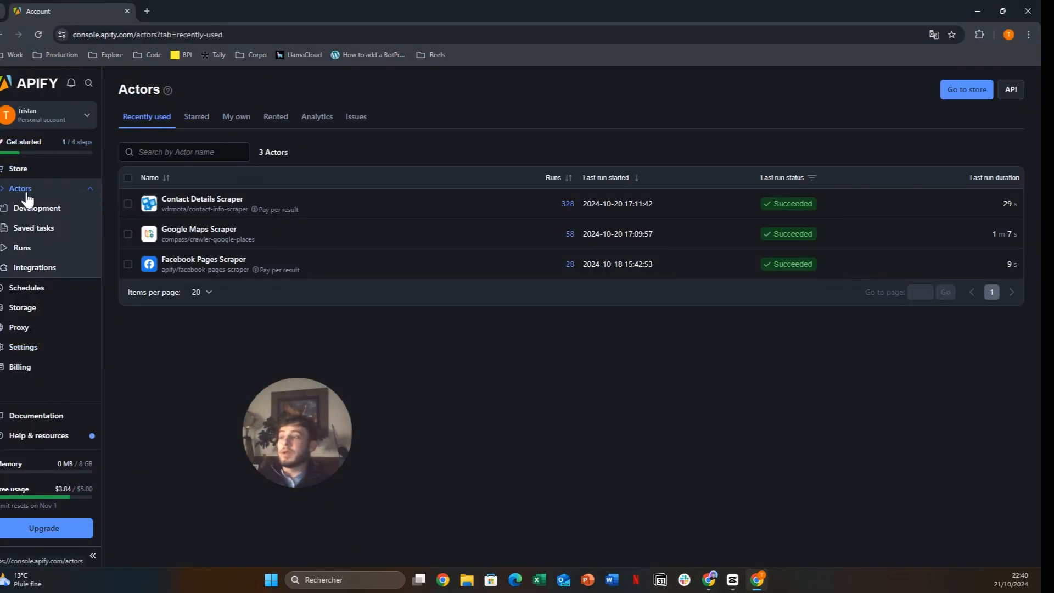
{"action": "left_click", "coordinate": [205, 234]}
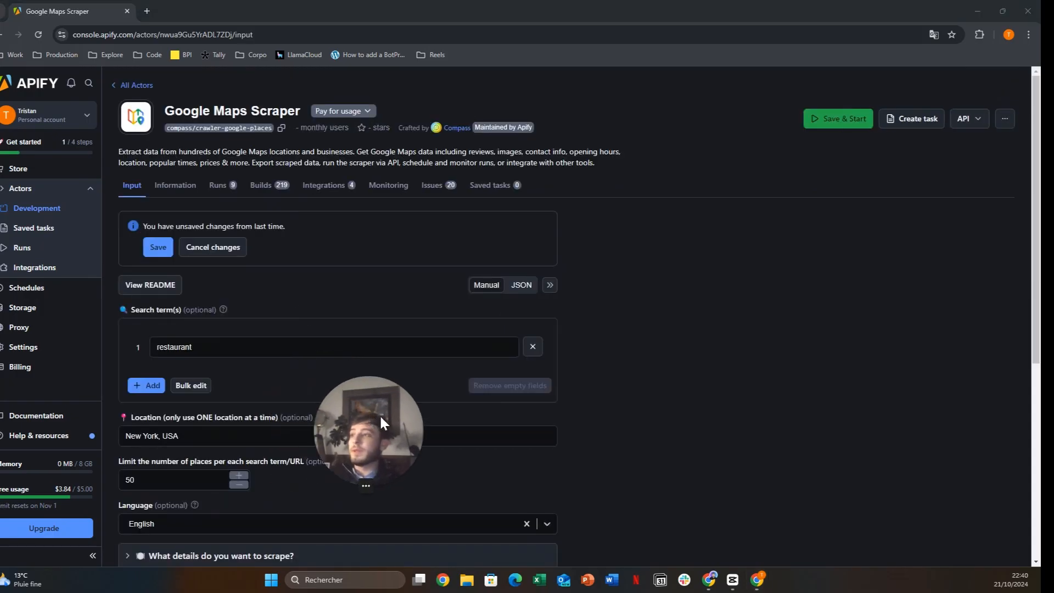
{"action": "left_click_drag", "start_coordinate": [383, 423], "coordinate": [736, 321]}
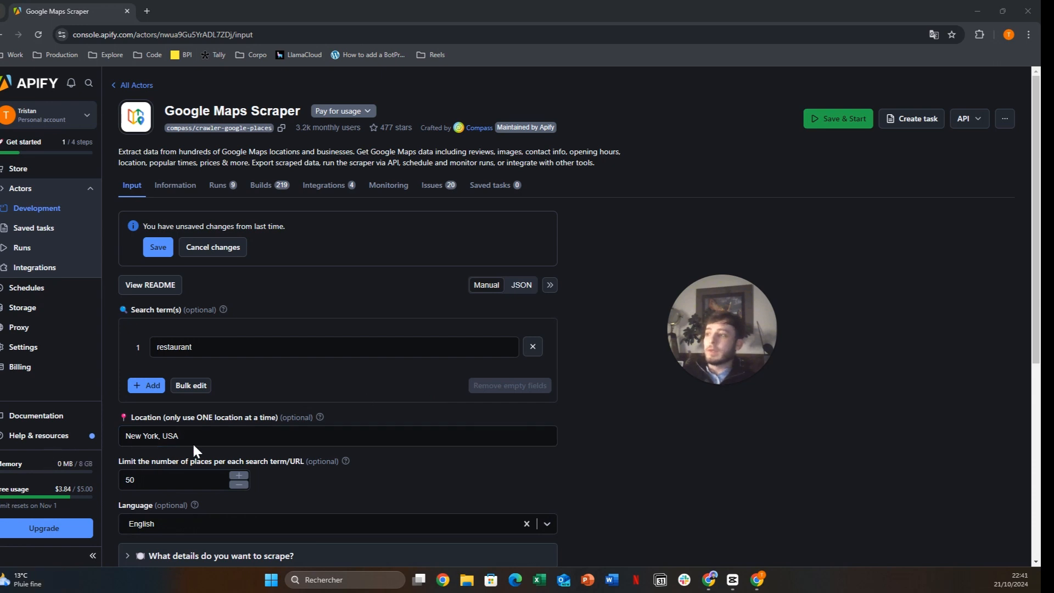
{"action": "left_click", "coordinate": [521, 285]}
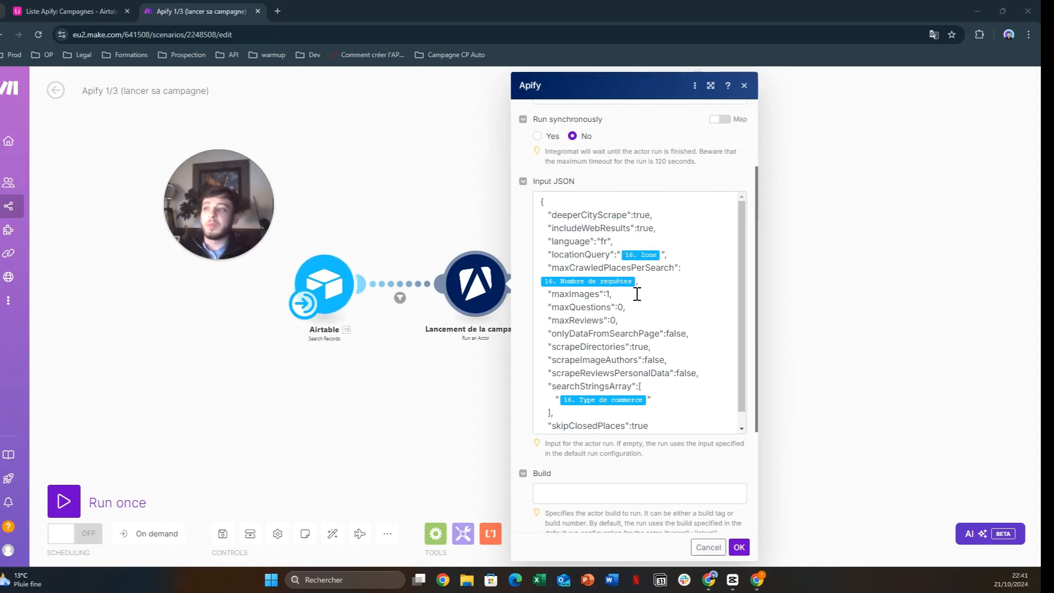
{"action": "left_click", "coordinate": [739, 547]}
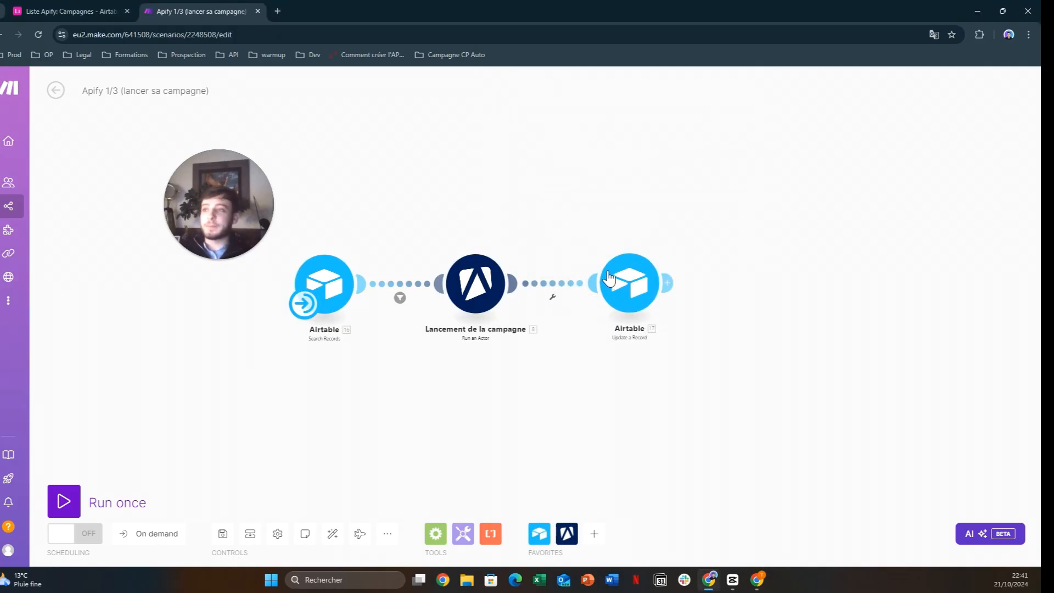
Review the Airtable Update a Record module's Record ID and Statut fields, and compare them with the Statut column in Airtable's Campagnes table.
{"action": "left_click", "coordinate": [597, 306]}
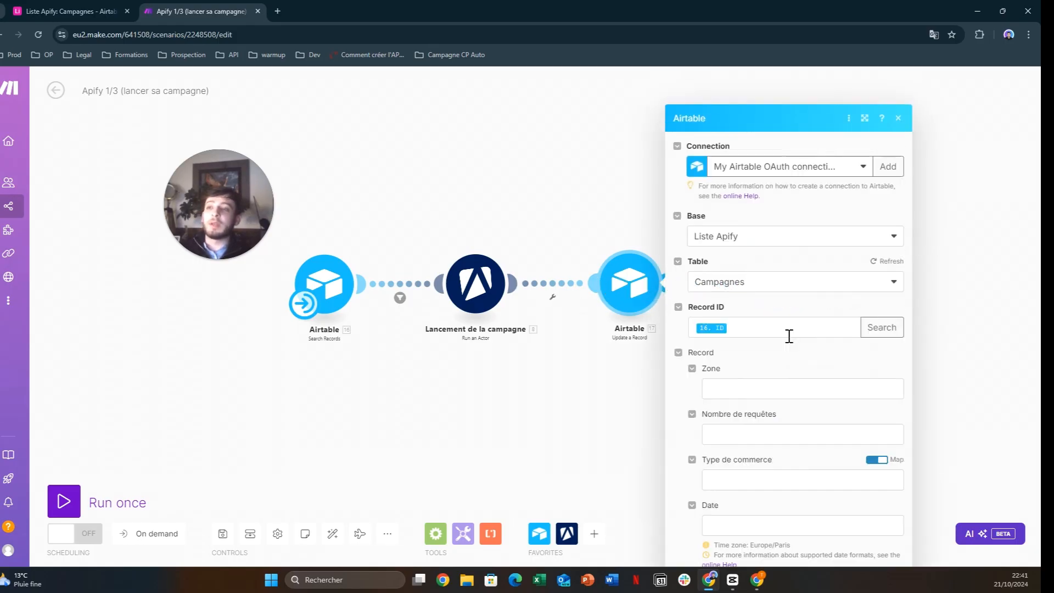
{"action": "scroll", "coordinate": [798, 353], "scroll_direction": "down", "scroll_amount": 3}
{"action": "left_click", "coordinate": [893, 547]}
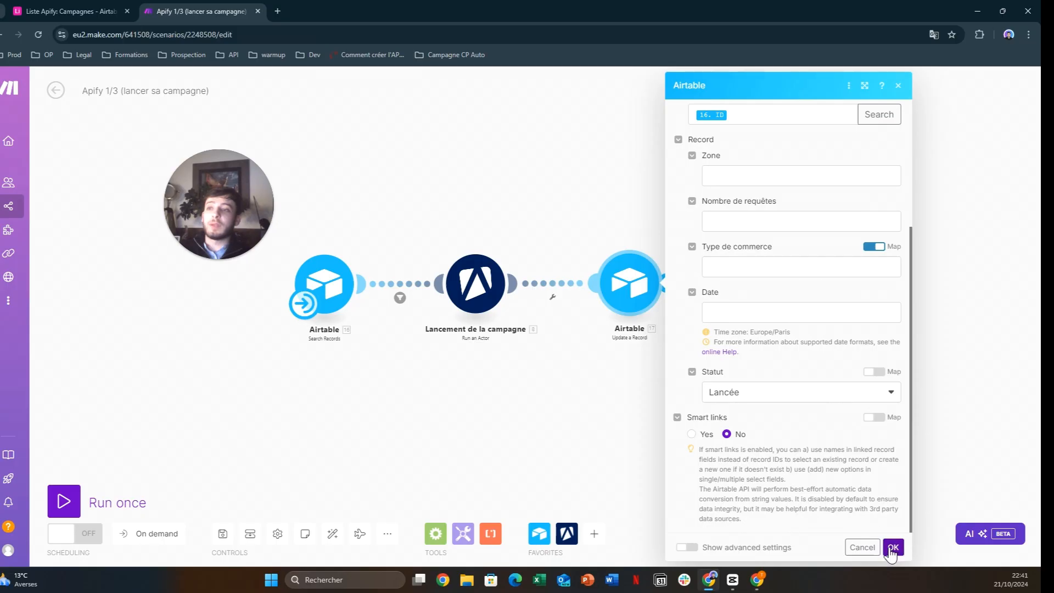
{"action": "left_click", "coordinate": [110, 11]}
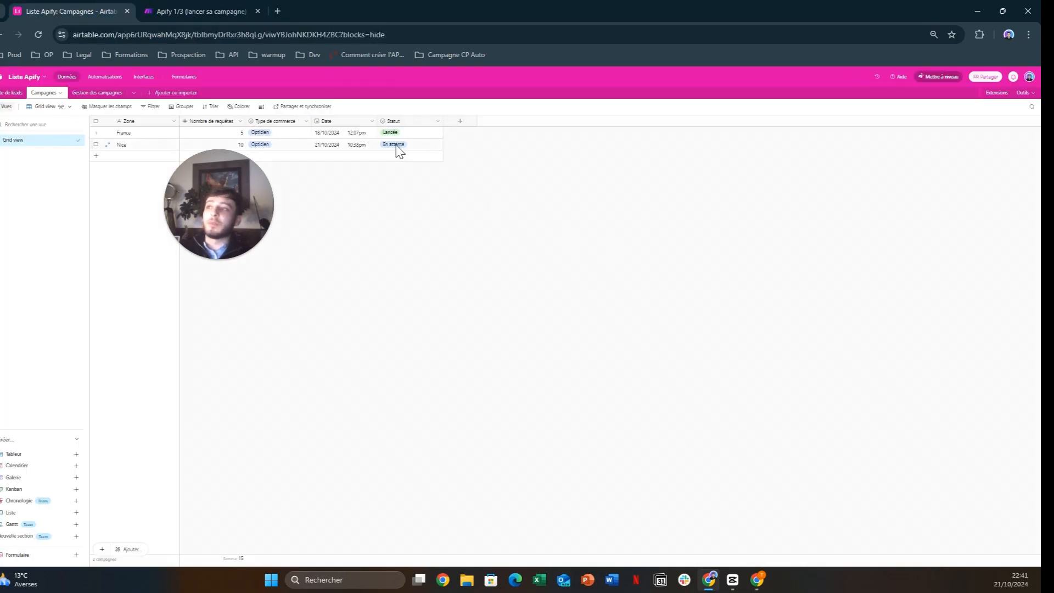
{"action": "left_click", "coordinate": [192, 12]}
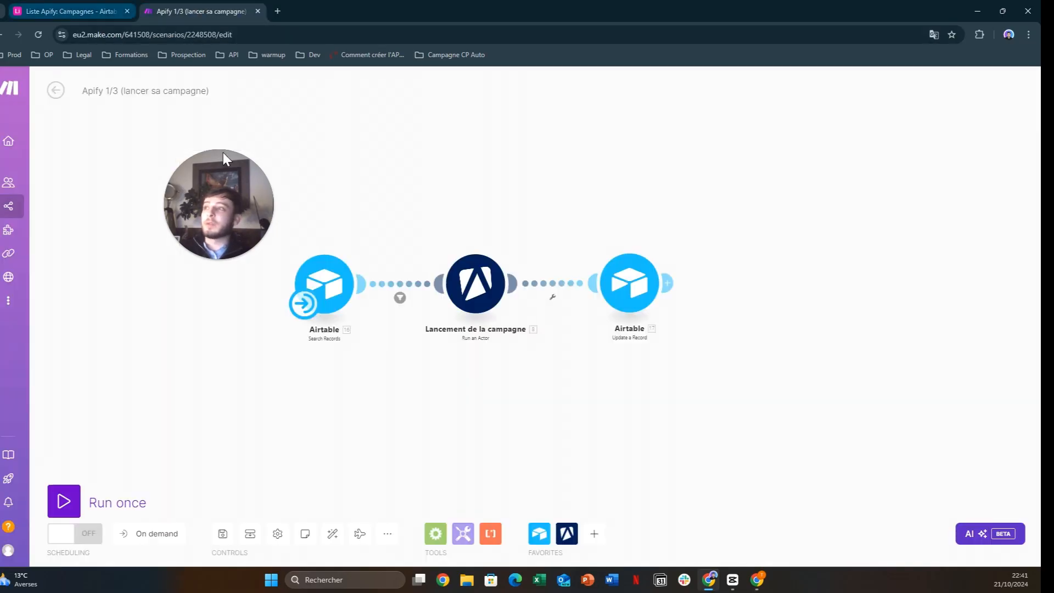
Leave the Apify 1/3 scenario discarding its unsaved changes, and open the Apify 2/3 (ne pas toucher) scenario for editing.
{"action": "left_click", "coordinate": [56, 91]}
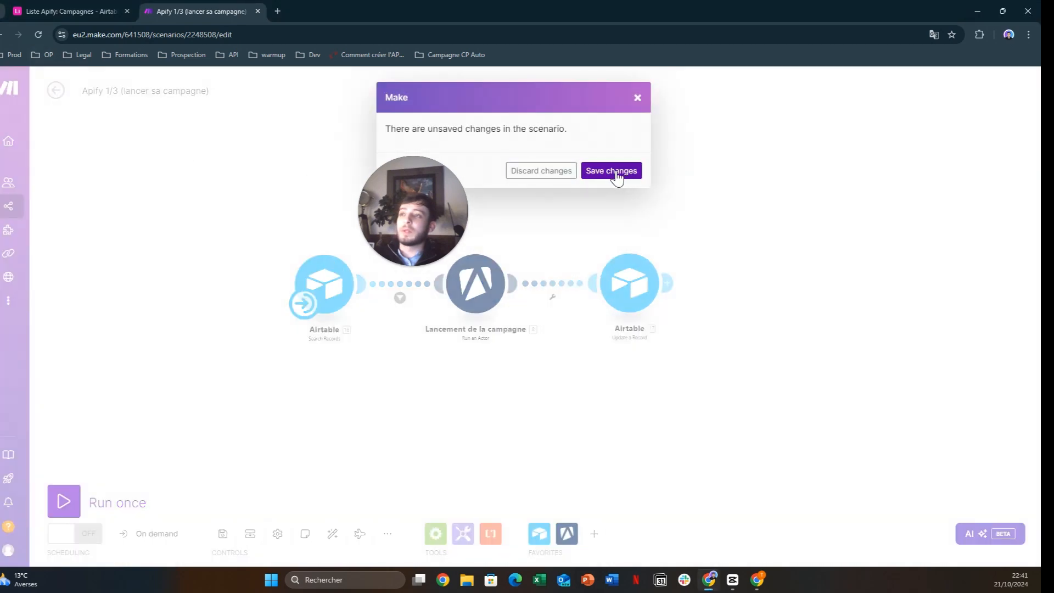
{"action": "left_click", "coordinate": [565, 171]}
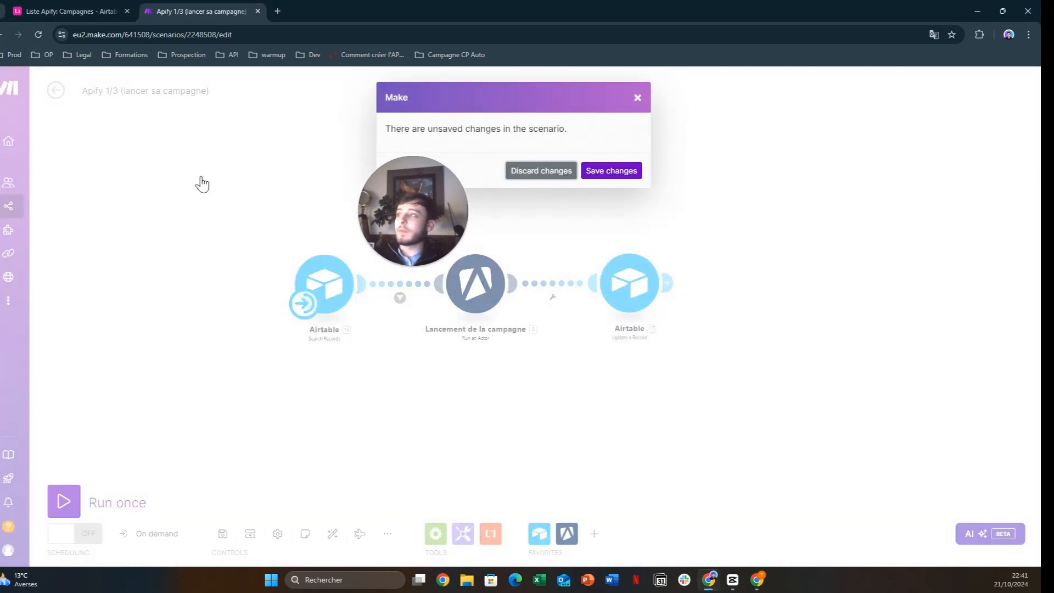
{"action": "left_click", "coordinate": [55, 90]}
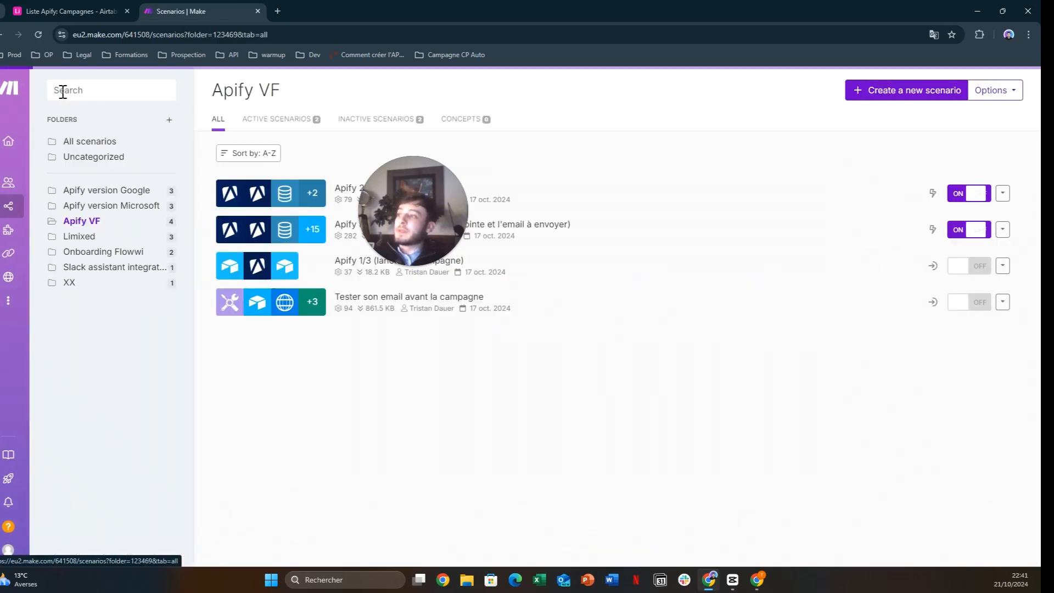
{"action": "left_click_drag", "start_coordinate": [407, 197], "coordinate": [140, 151]}
{"action": "left_click", "coordinate": [403, 193]}
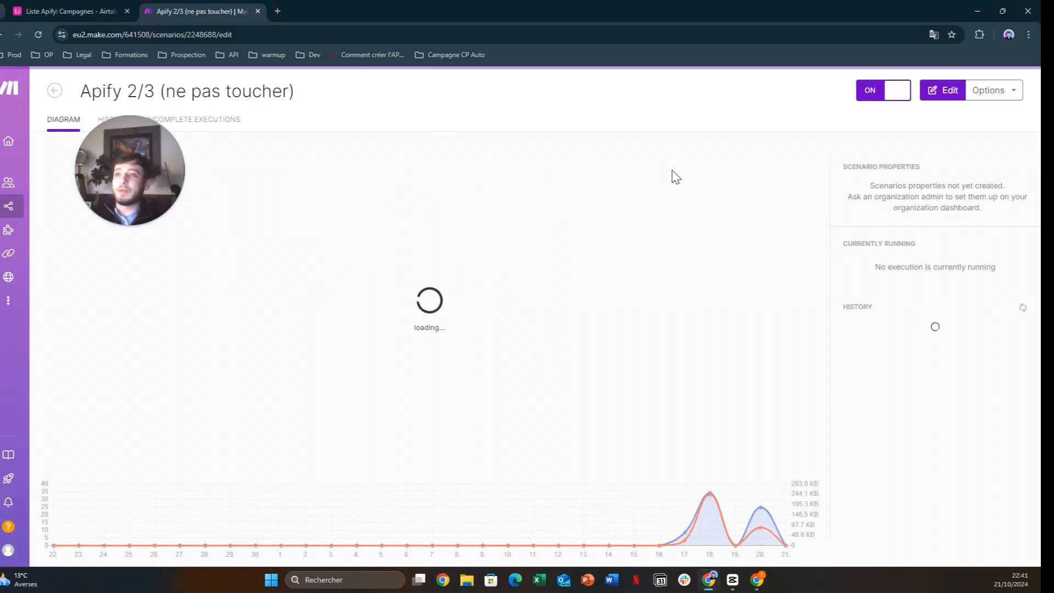
{"action": "left_click", "coordinate": [940, 98]}
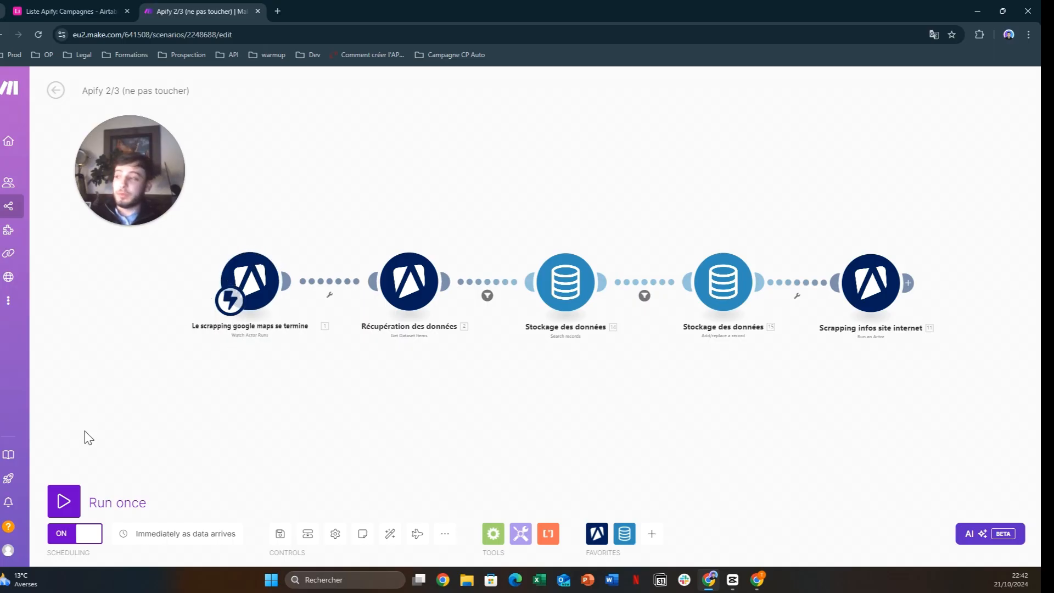
Review the settings of the Apify webhook trigger, the Get Dataset Items module and the filter that follows it.
{"action": "left_click", "coordinate": [250, 277]}
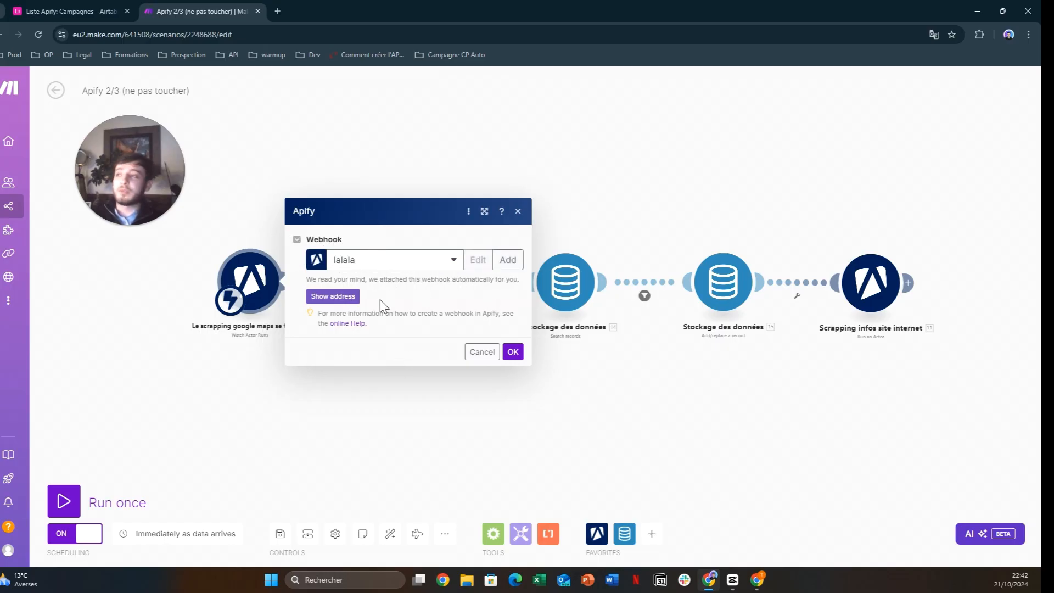
{"action": "left_click", "coordinate": [522, 358]}
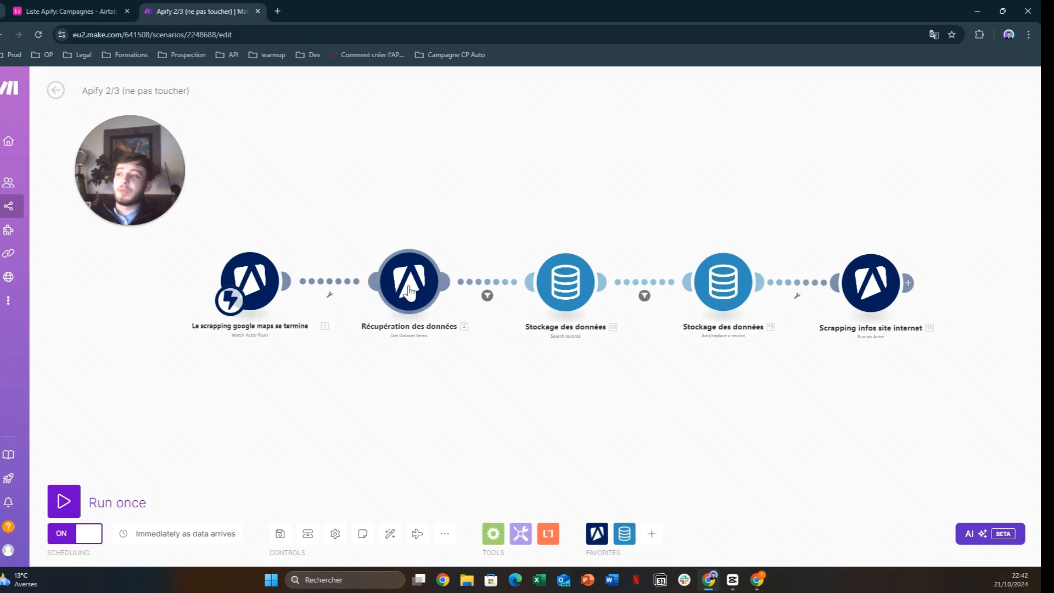
{"action": "left_click", "coordinate": [409, 283]}
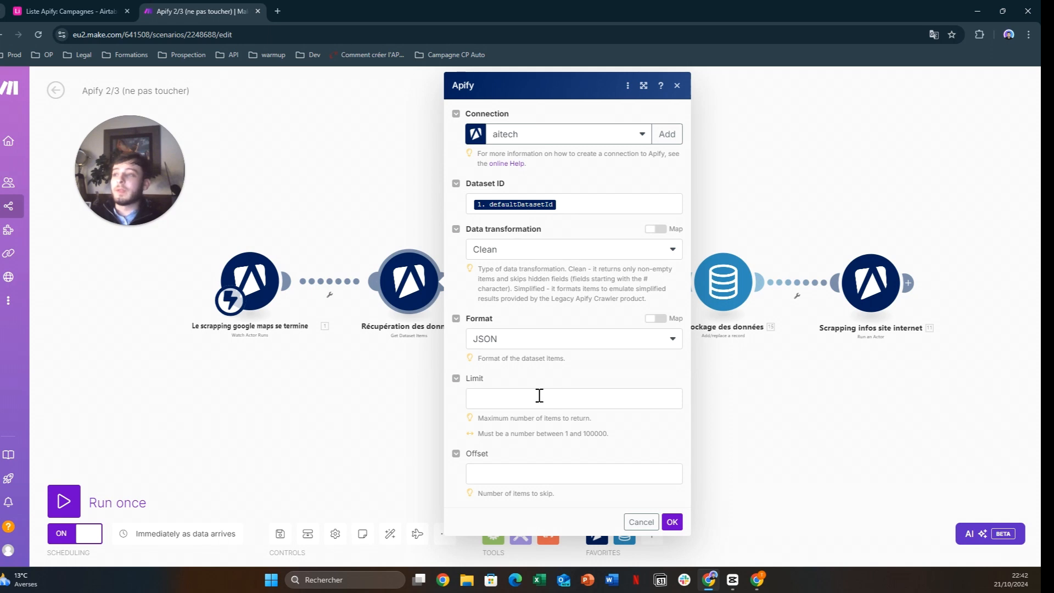
{"action": "left_click", "coordinate": [672, 522]}
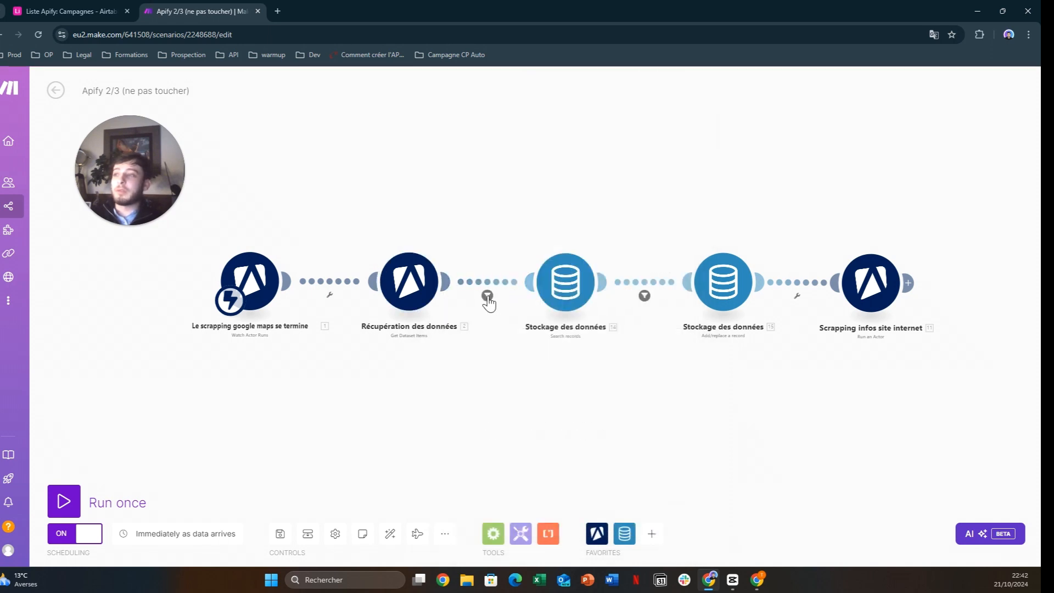
{"action": "left_click", "coordinate": [487, 296]}
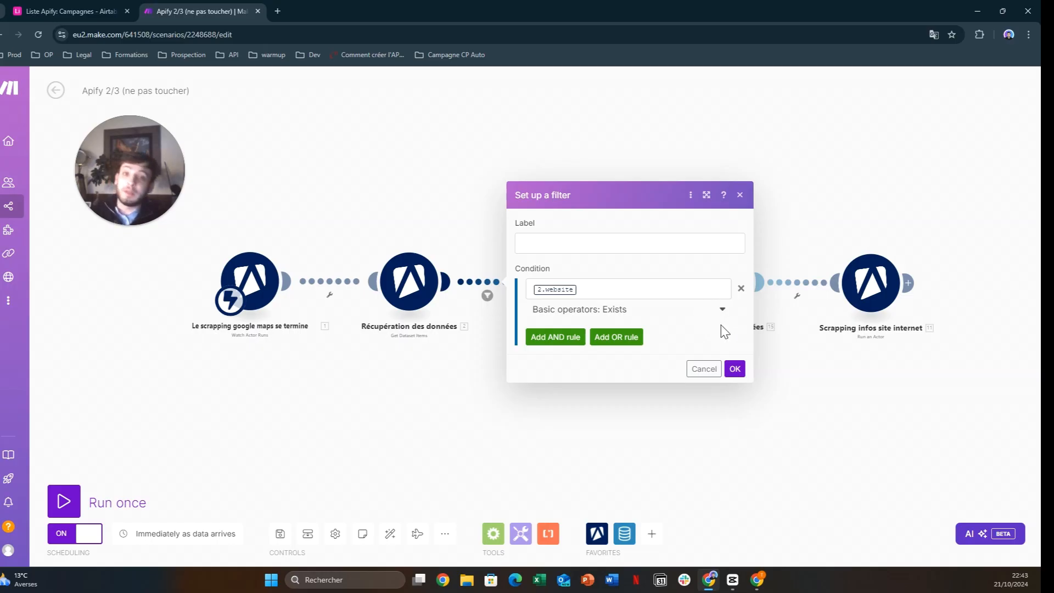
{"action": "left_click", "coordinate": [735, 369]}
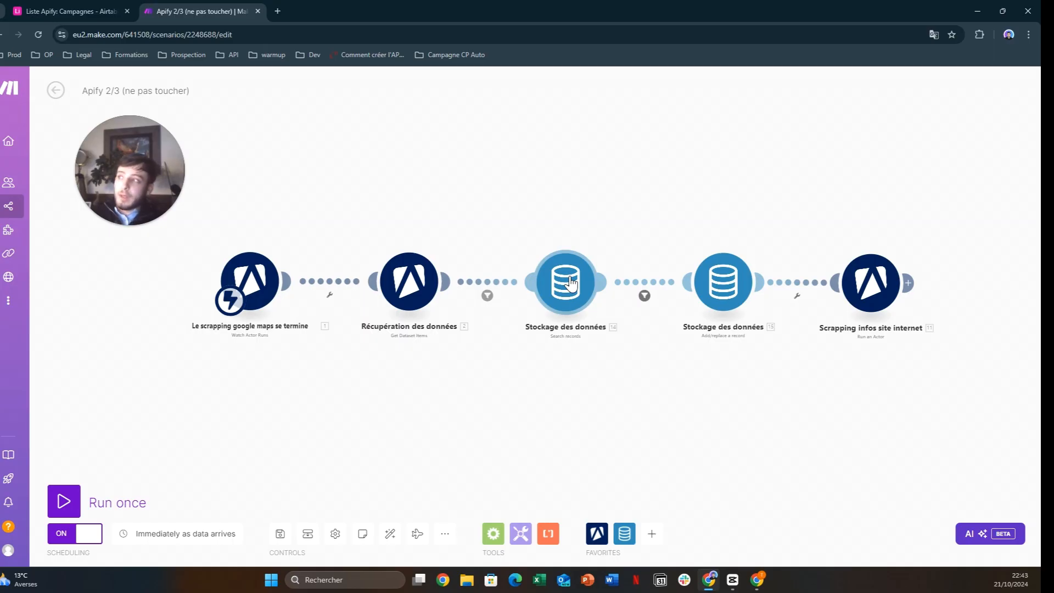
Locate the Data stores entry in Make, and look over the Liste de leads table in Airtable for comparison.
{"action": "mouse_move", "coordinate": [22, 216]}
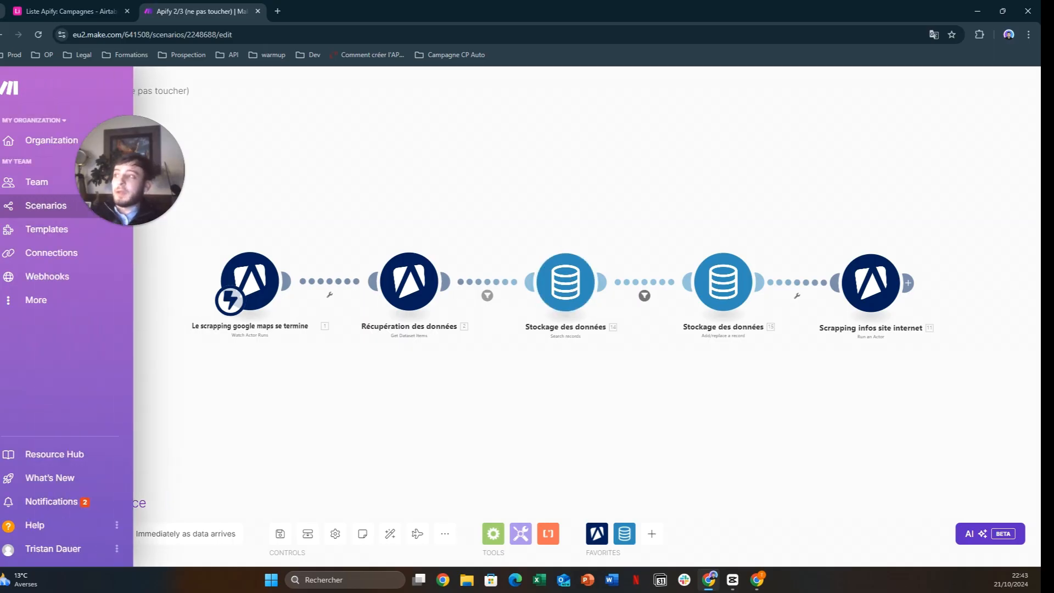
{"action": "left_click", "coordinate": [31, 301]}
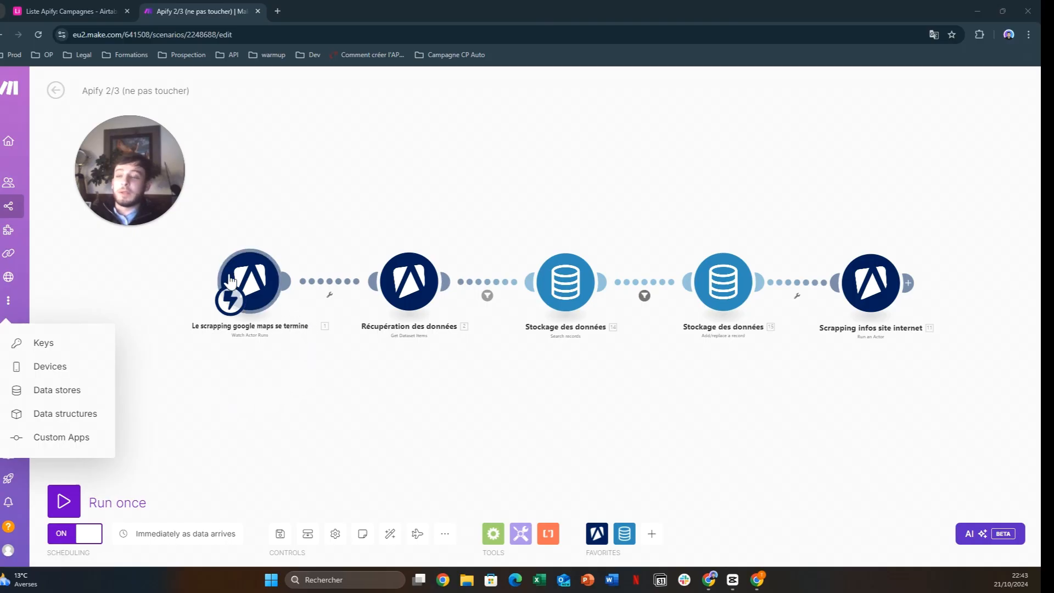
{"action": "left_click", "coordinate": [52, 2]}
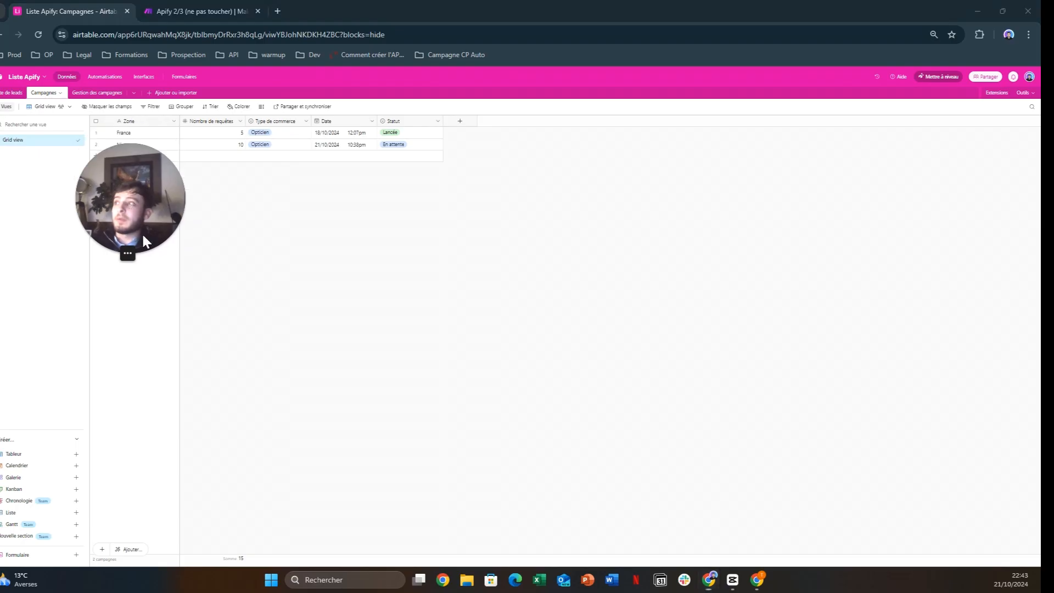
{"action": "left_click", "coordinate": [9, 94]}
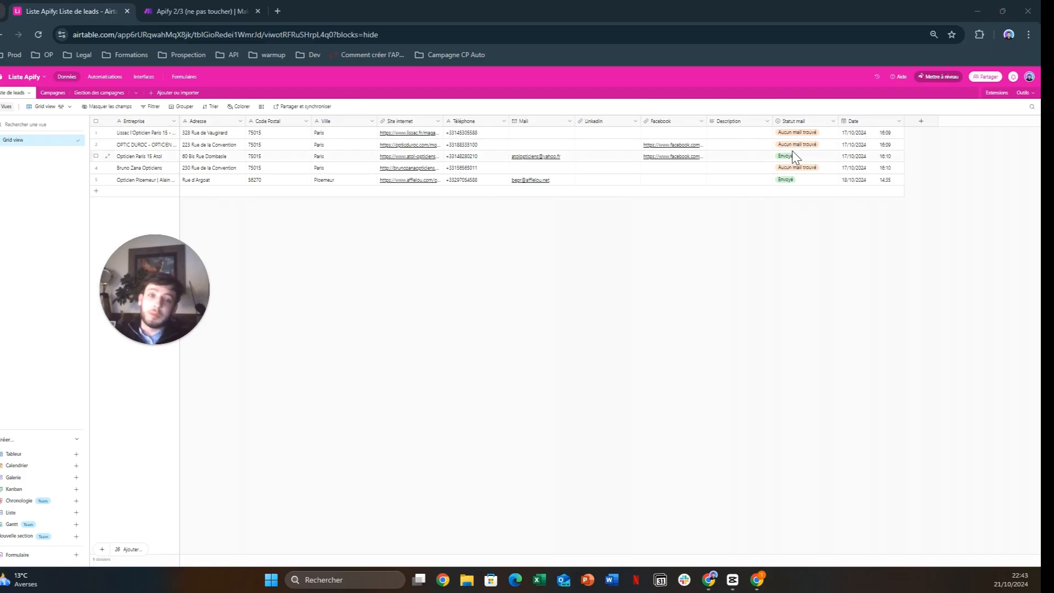
{"action": "left_click", "coordinate": [157, 6]}
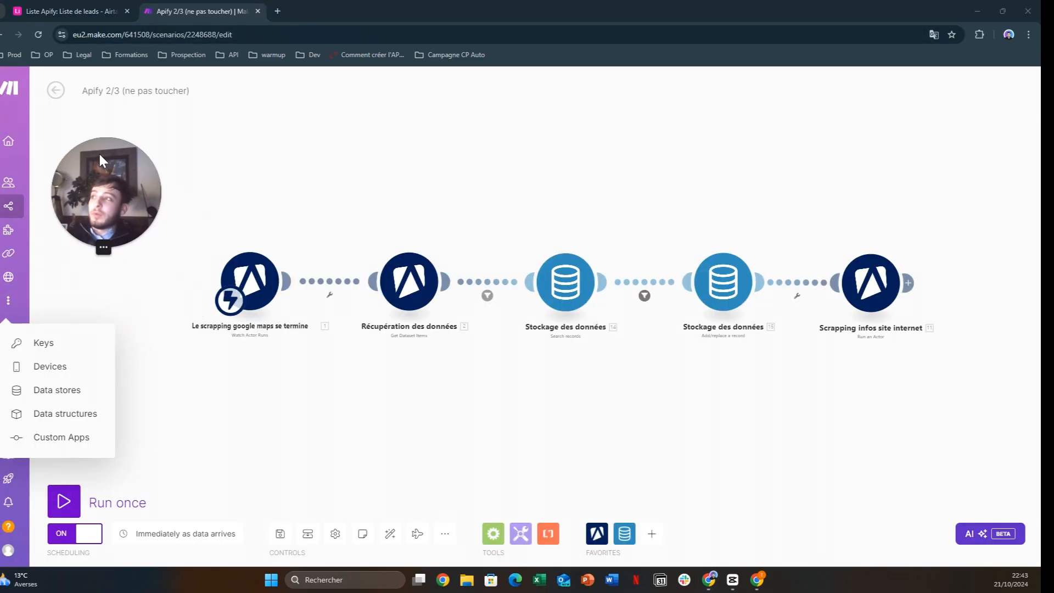
{"action": "left_click", "coordinate": [206, 161]}
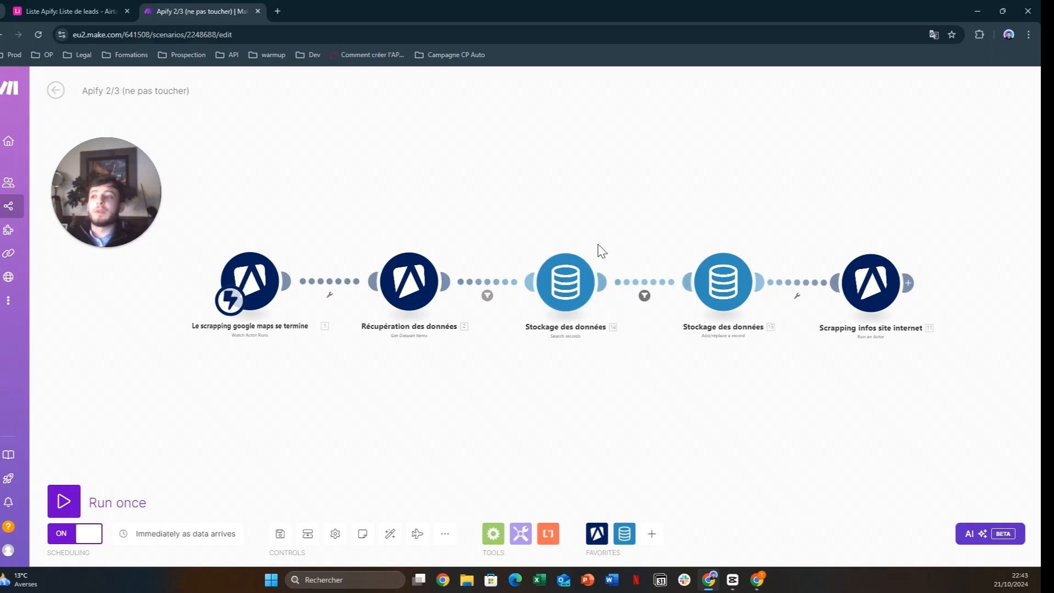
Review the data store Search records module's filter on Site internet and the filter condition that follows the module.
{"action": "left_click", "coordinate": [558, 288]}
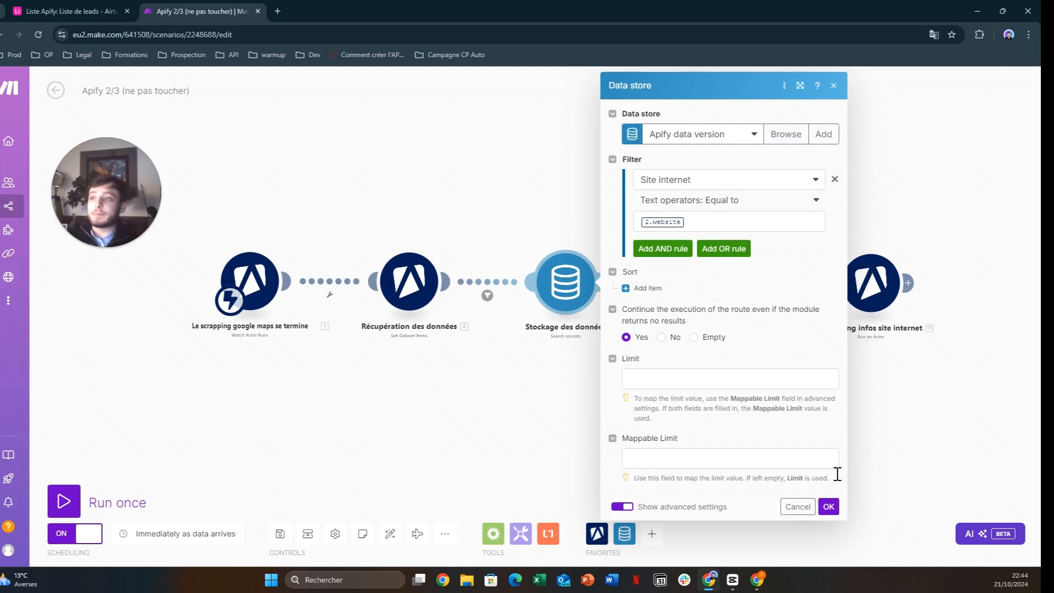
{"action": "left_click", "coordinate": [828, 506]}
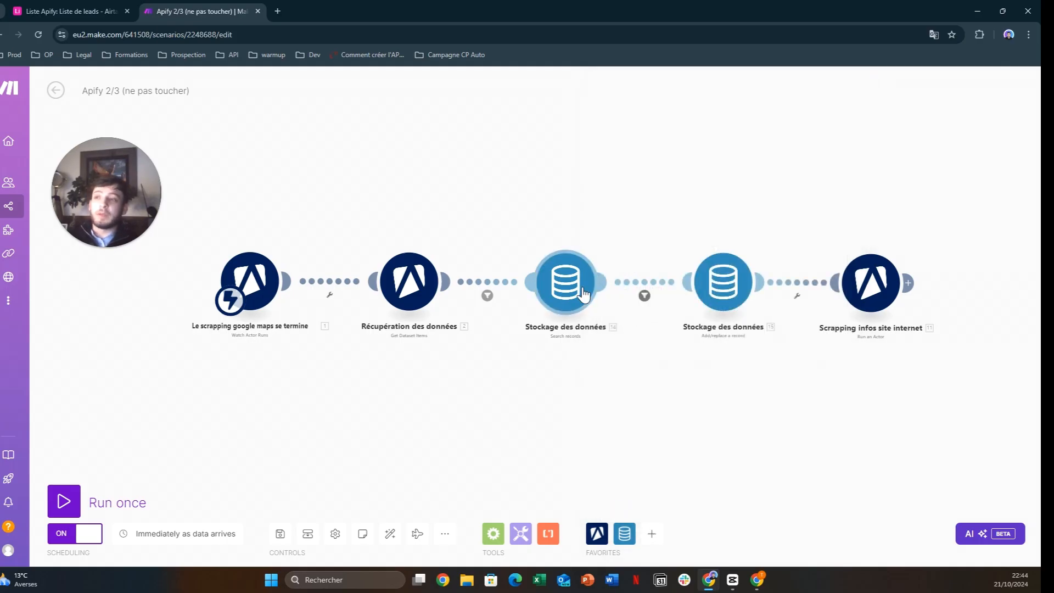
{"action": "left_click", "coordinate": [644, 296]}
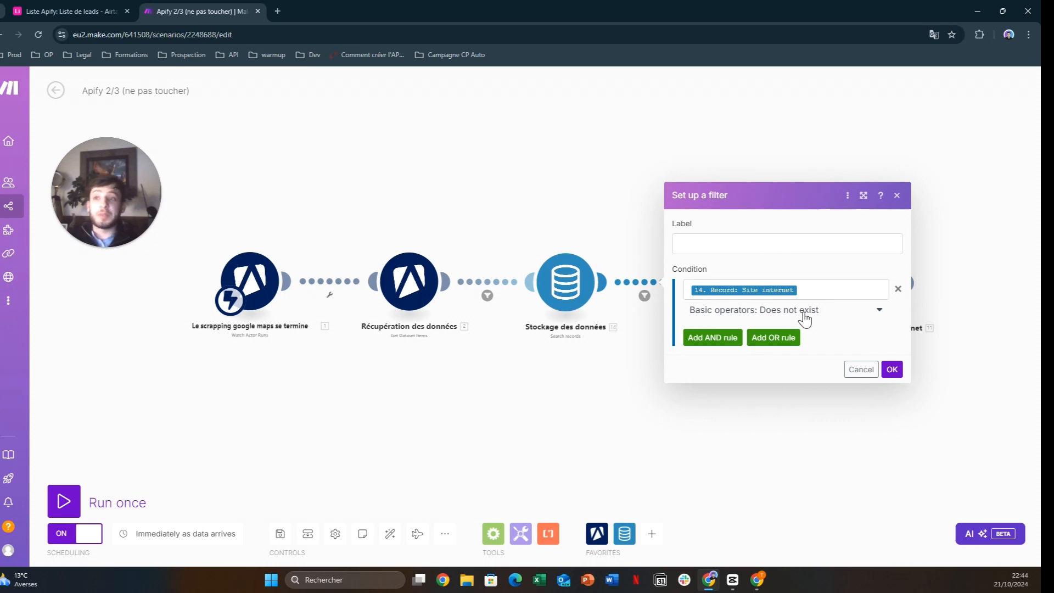
{"action": "left_click", "coordinate": [891, 369]}
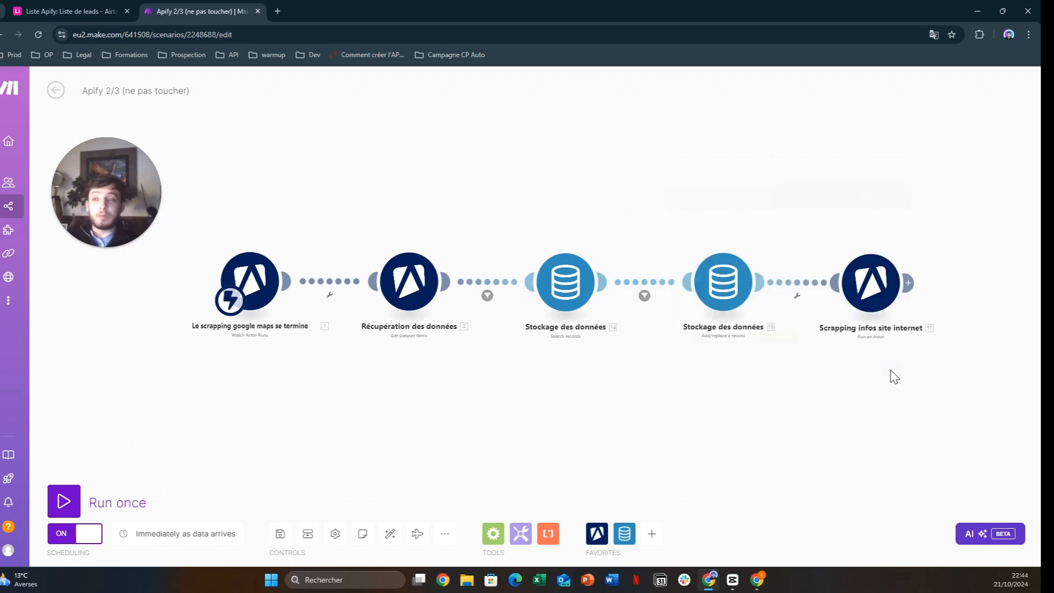
Review the record field mappings in the data store Add/replace a record module, and recheck the filter condition before it.
{"action": "left_click", "coordinate": [728, 283]}
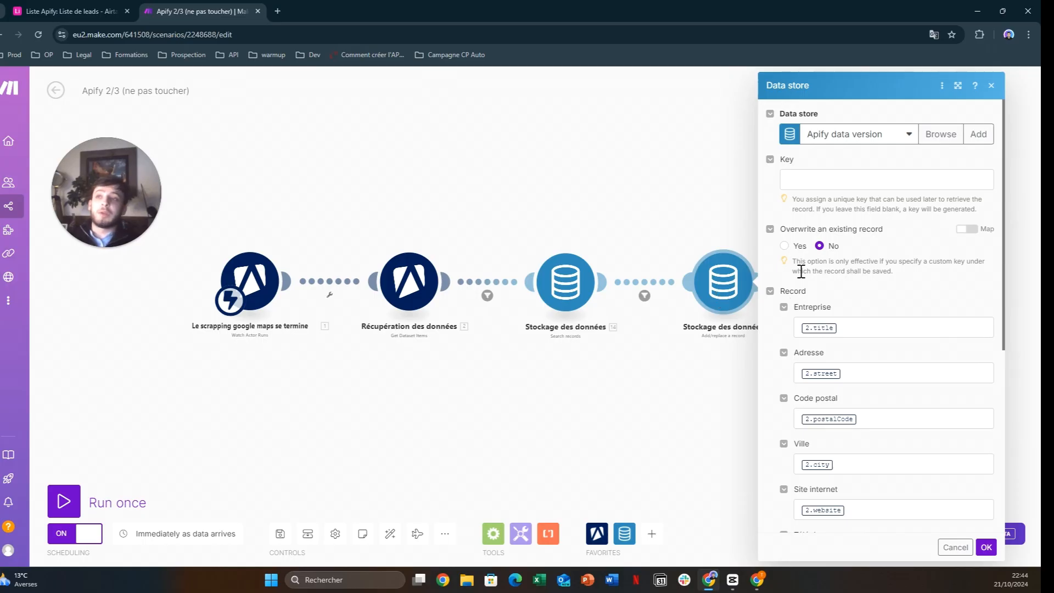
{"action": "scroll", "coordinate": [816, 286], "scroll_direction": "down", "scroll_amount": 2}
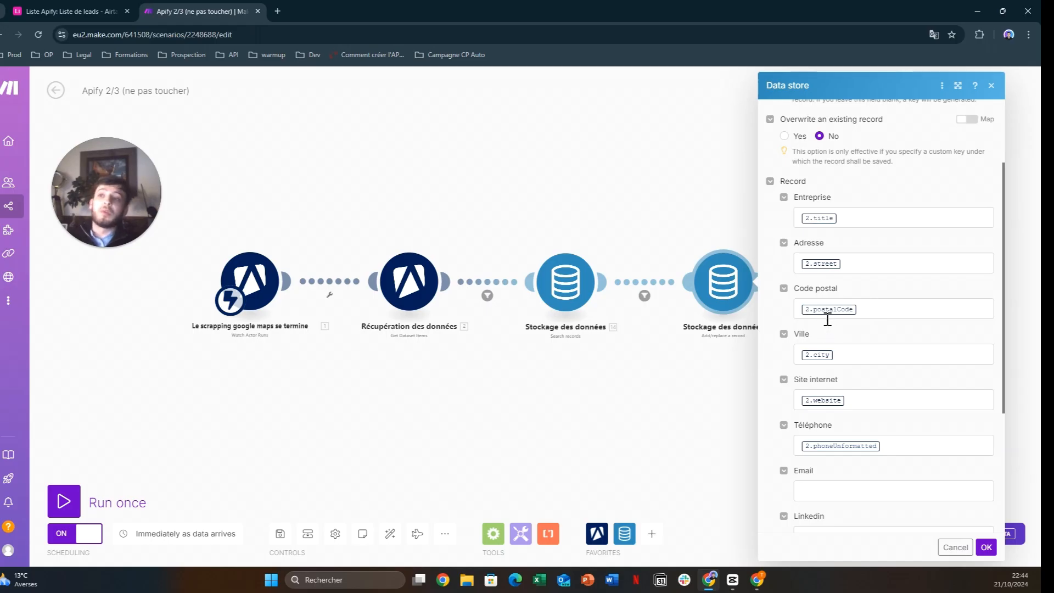
{"action": "scroll", "coordinate": [829, 241], "scroll_direction": "down", "scroll_amount": 4}
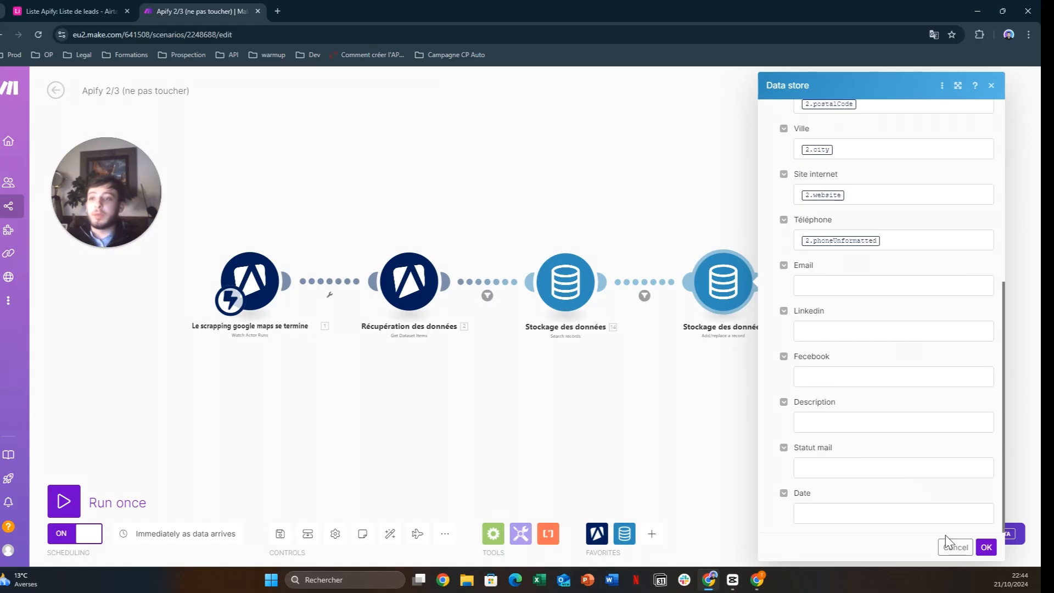
{"action": "left_click", "coordinate": [985, 547]}
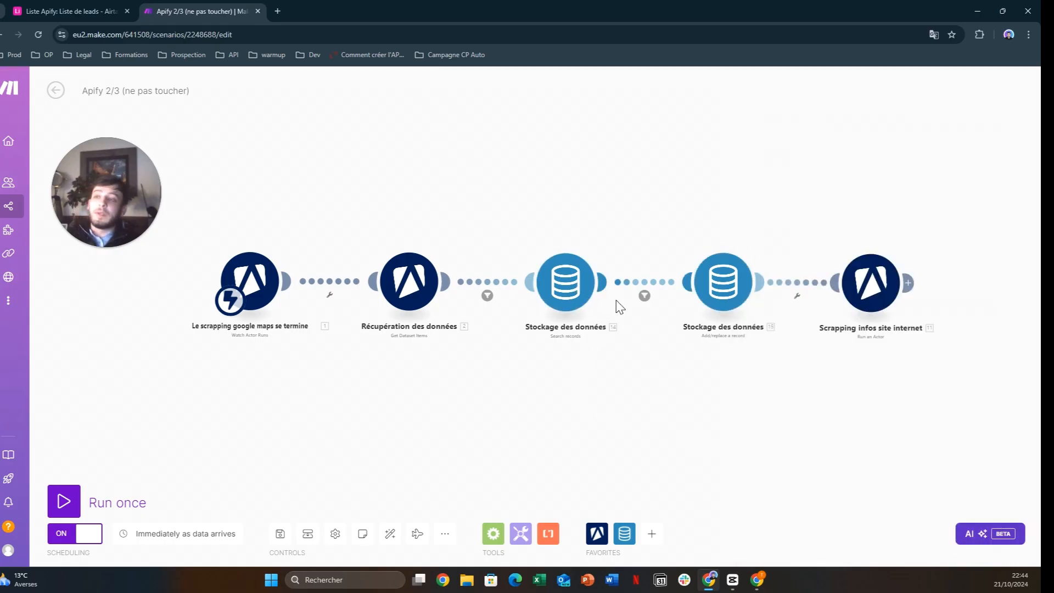
{"action": "left_click", "coordinate": [644, 296]}
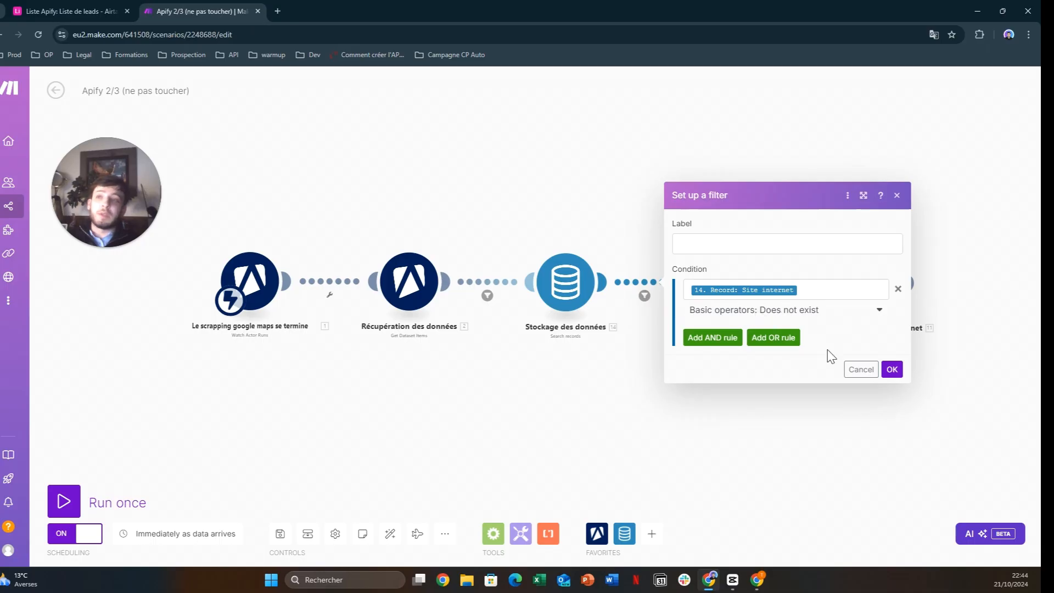
{"action": "left_click", "coordinate": [891, 369]}
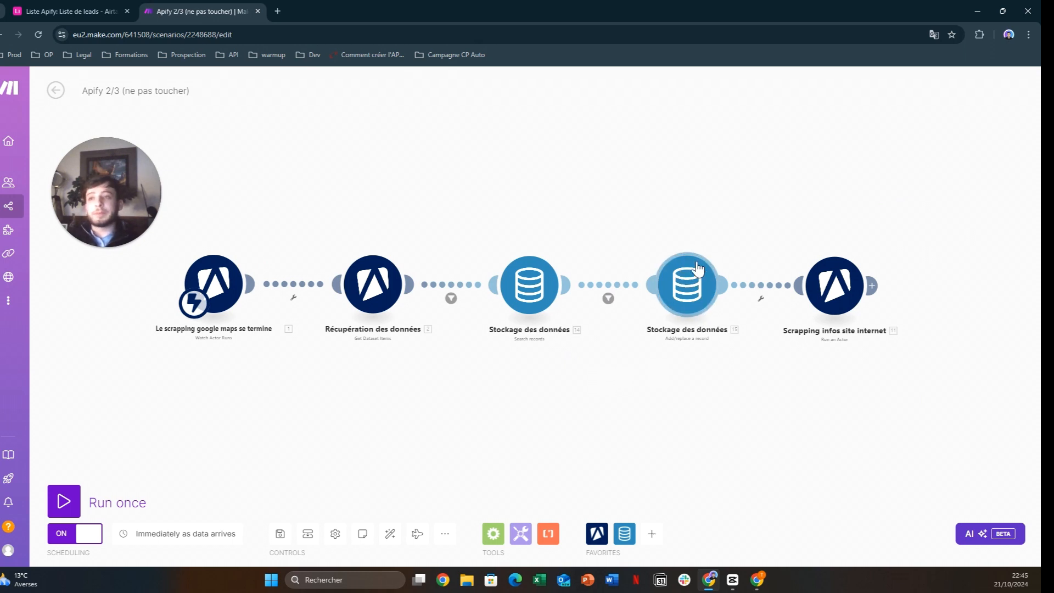
Review the Apify Run an Actor module's settings, including the vdrmota/contact-info-scraper actor and its Input JSON.
{"action": "left_click", "coordinate": [822, 293]}
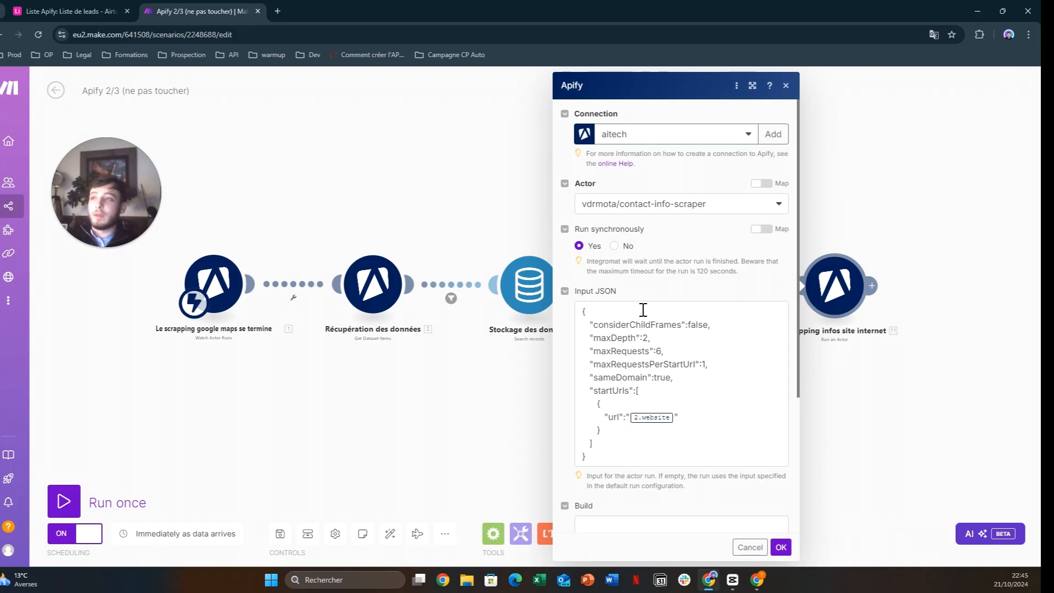
{"action": "scroll", "coordinate": [640, 330], "scroll_direction": "down", "scroll_amount": 2}
{"action": "scroll", "coordinate": [641, 350], "scroll_direction": "down", "scroll_amount": 2}
{"action": "scroll", "coordinate": [650, 392], "scroll_direction": "up", "scroll_amount": 4}
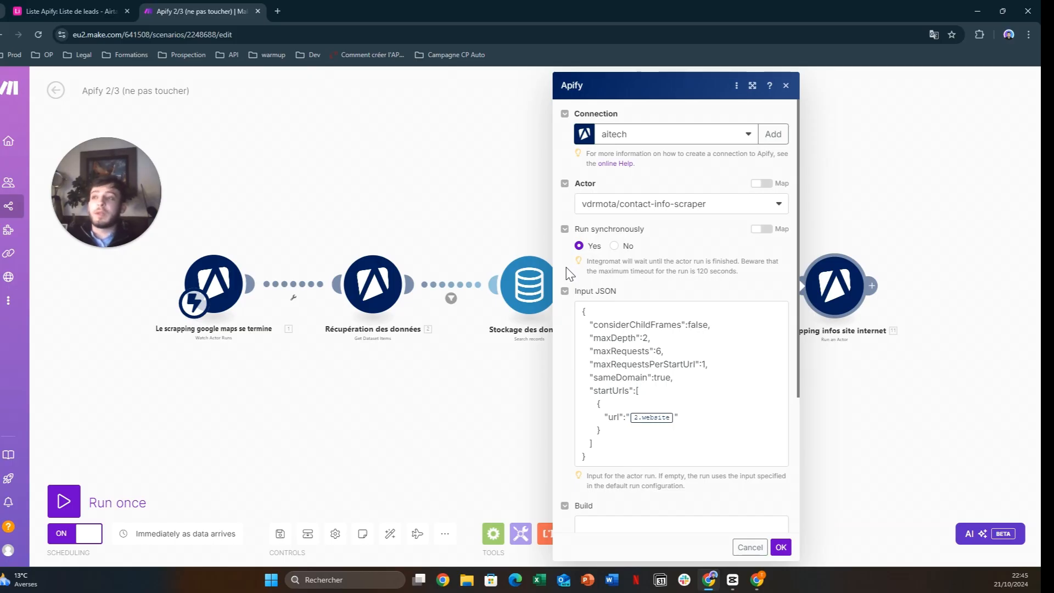
{"action": "left_click", "coordinate": [783, 547]}
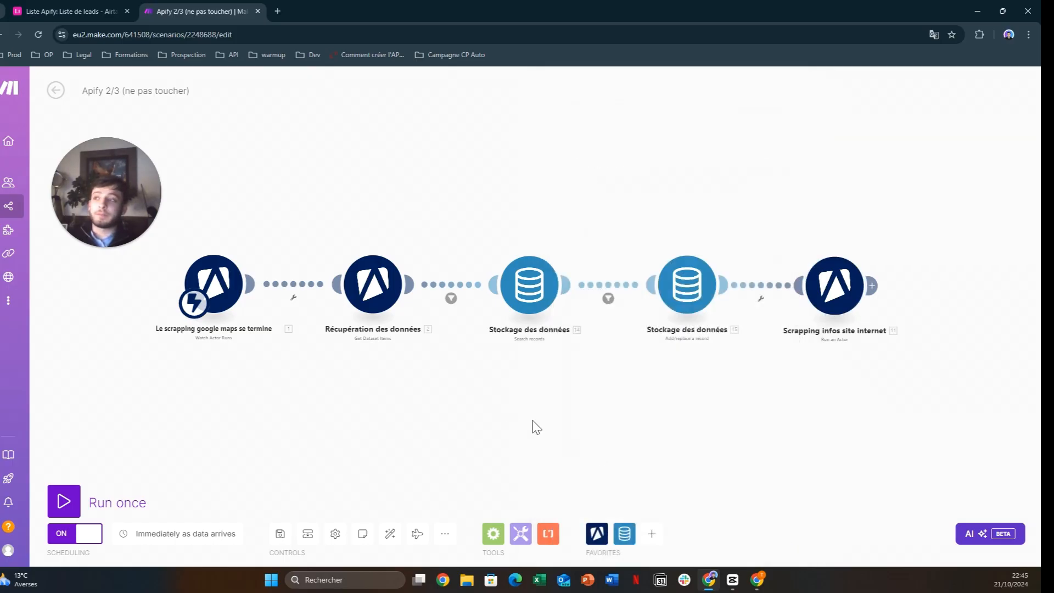
Recheck the website scraping module's settings, and look at the Google Maps Scraper actor page in Apify for comparison.
{"action": "left_click", "coordinate": [833, 294]}
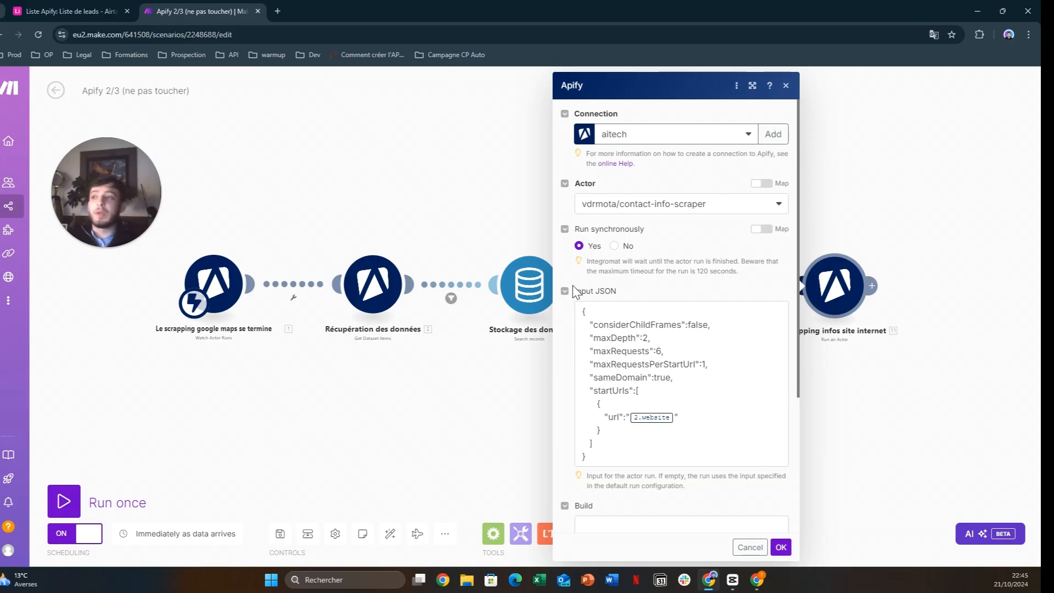
{"action": "left_click", "coordinate": [756, 579]}
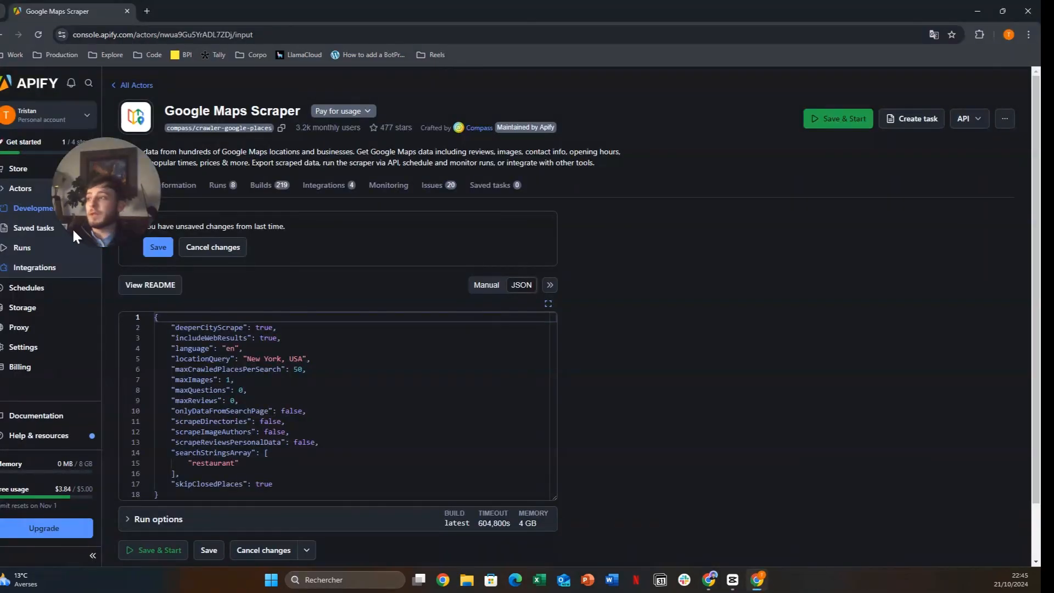
{"action": "left_click_drag", "start_coordinate": [75, 236], "coordinate": [601, 291]}
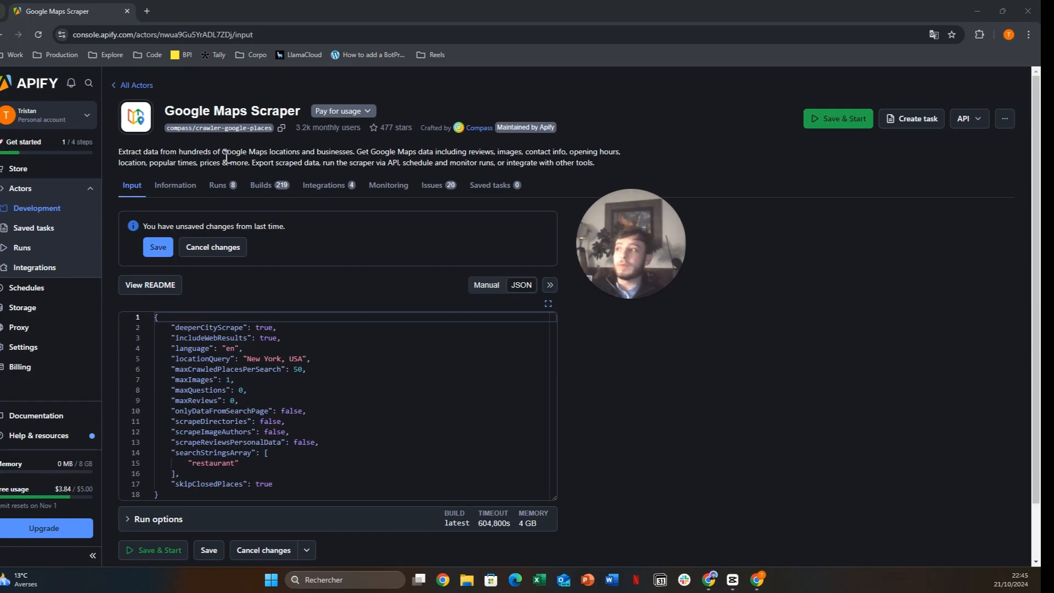
{"action": "mouse_move", "coordinate": [755, 589]}
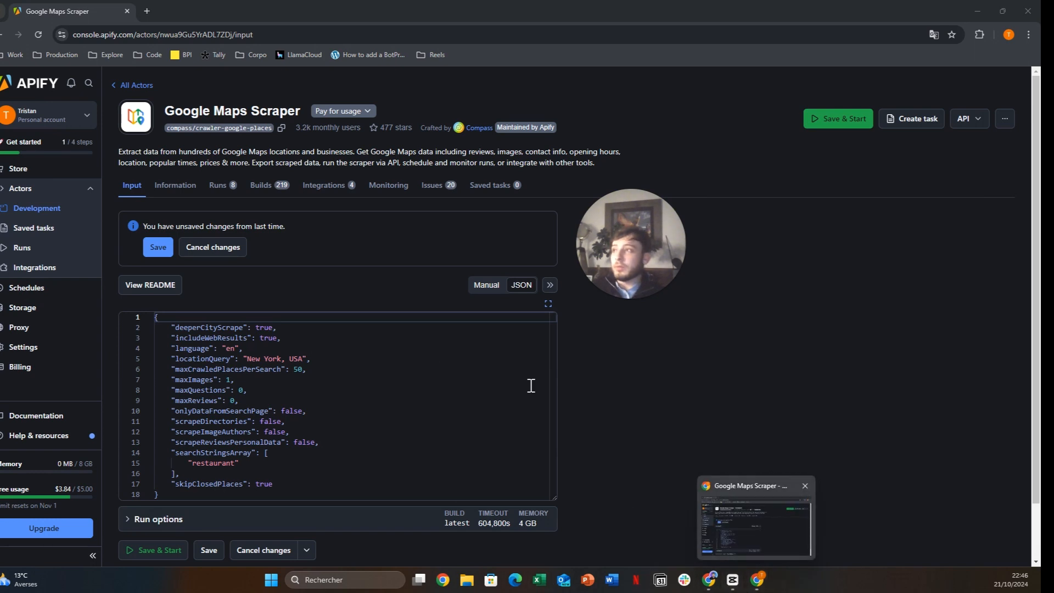
{"action": "left_click", "coordinate": [708, 577]}
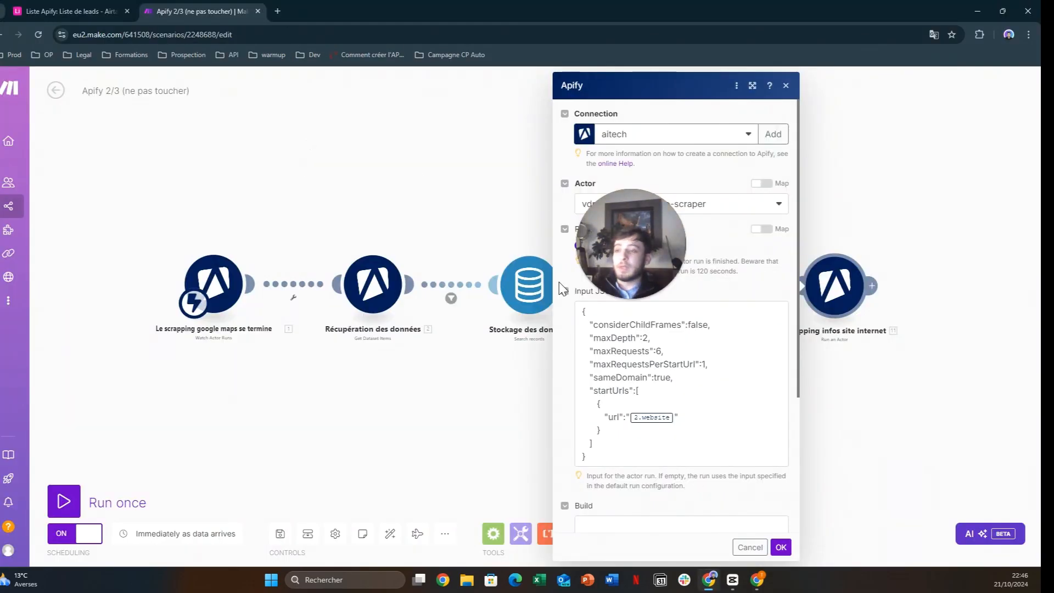
{"action": "left_click", "coordinate": [788, 553]}
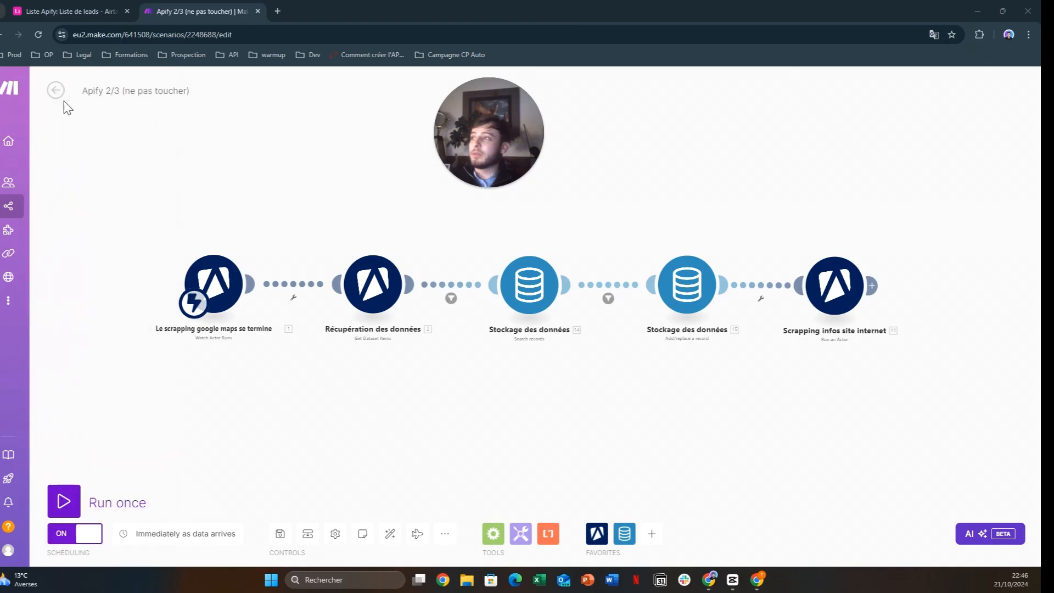
Leave the Apify 2/3 scenario and open Apify 3/3 (Modifier ici la pièce jointe et l'email à envoyer) for editing.
{"action": "left_click", "coordinate": [55, 91]}
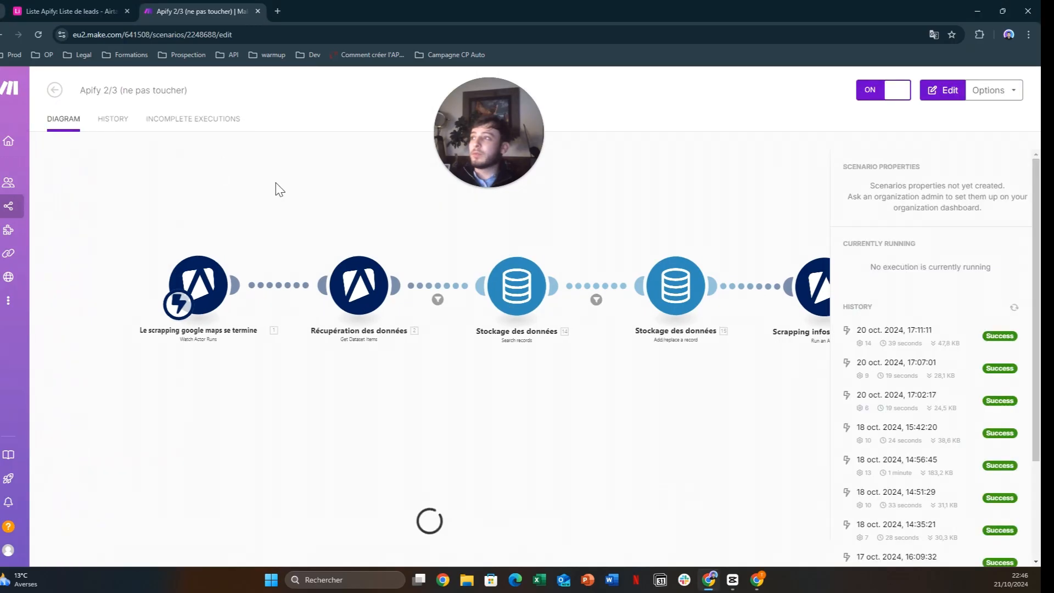
{"action": "left_click", "coordinate": [54, 91]}
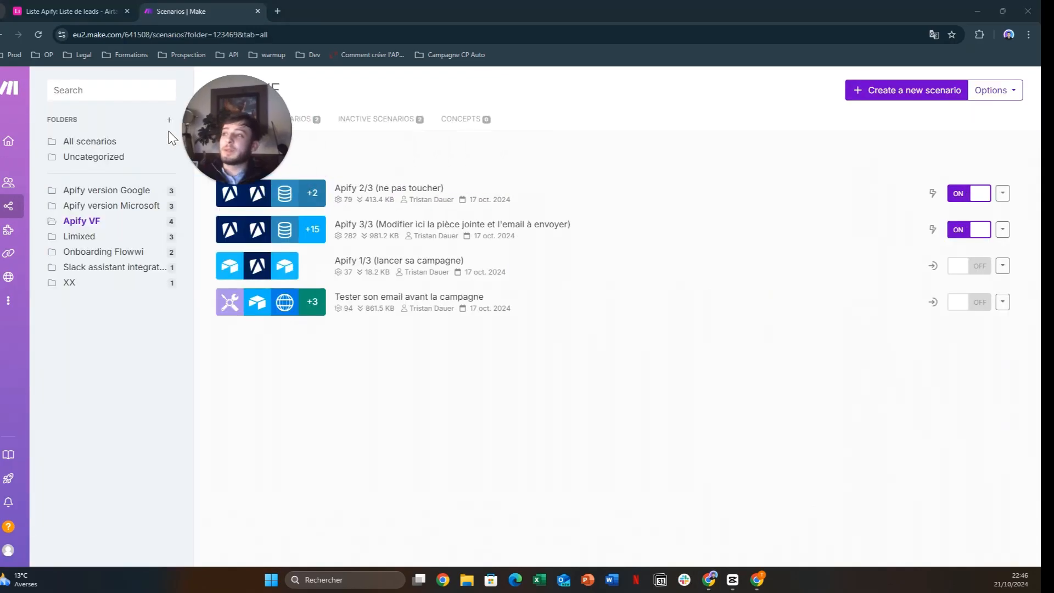
{"action": "left_click", "coordinate": [386, 239]}
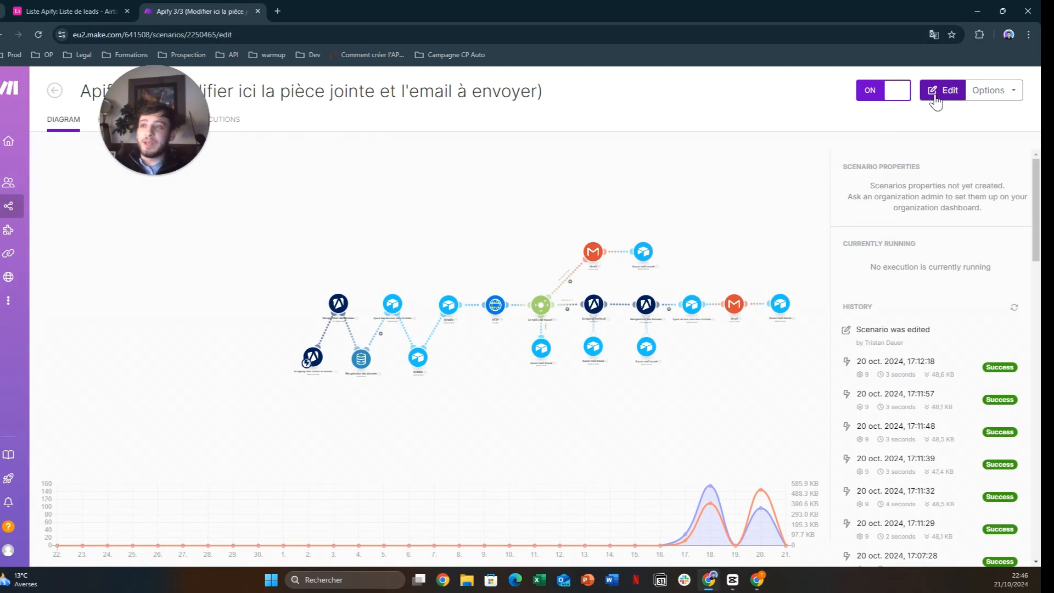
{"action": "left_click", "coordinate": [940, 94]}
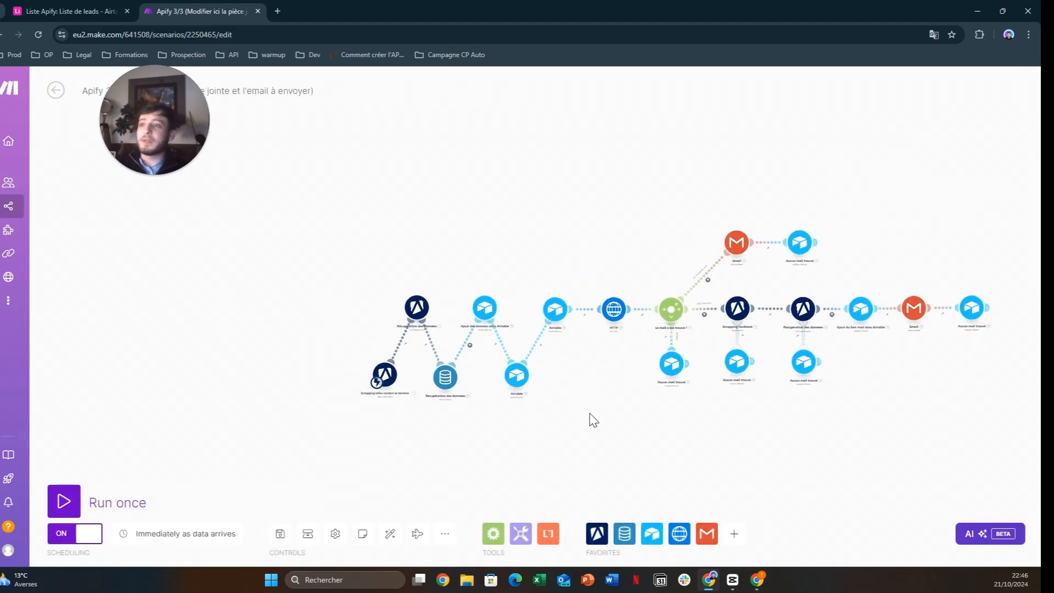
Review the settings of the Apify 3/3 scenario's Watch Actor Runs trigger and its first Get Dataset Items module.
{"action": "scroll", "coordinate": [398, 436], "scroll_direction": "up", "scroll_amount": 2}
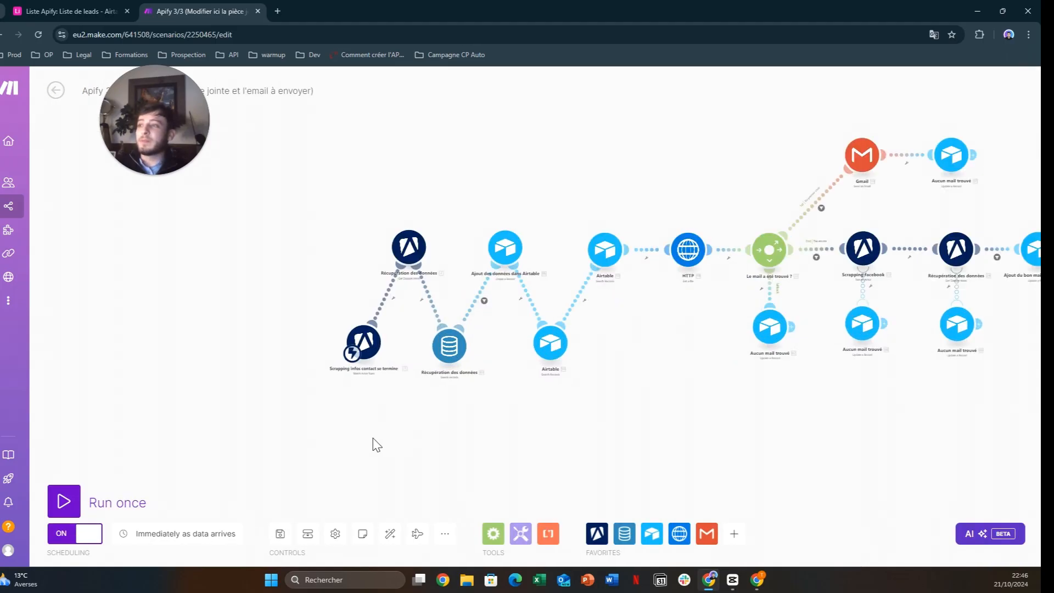
{"action": "scroll", "coordinate": [387, 423], "scroll_direction": "up", "scroll_amount": 2}
{"action": "left_click_drag", "start_coordinate": [384, 393], "coordinate": [376, 456]}
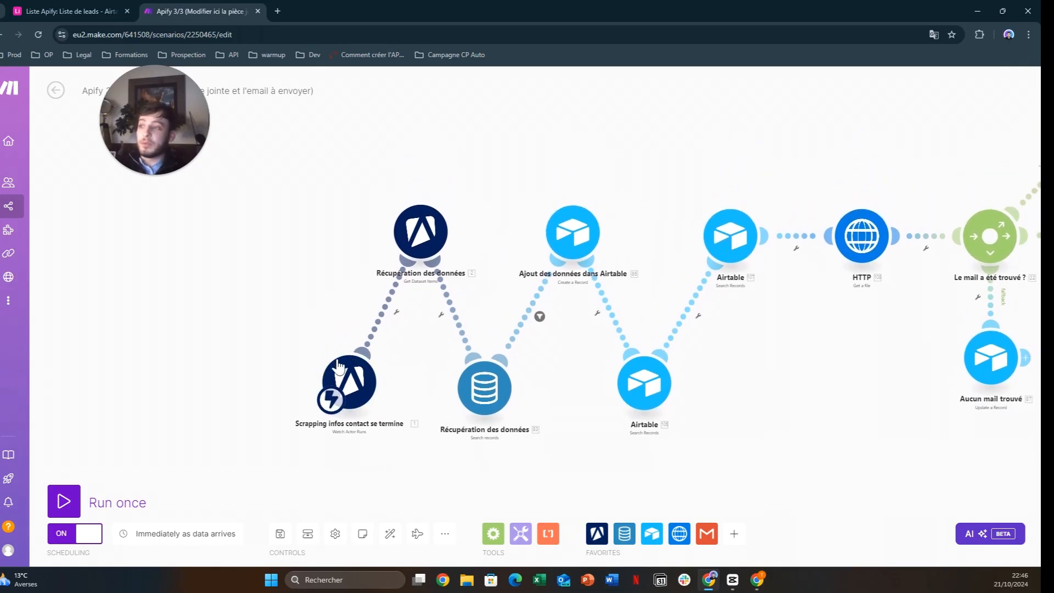
{"action": "left_click_drag", "start_coordinate": [332, 381], "coordinate": [334, 382]}
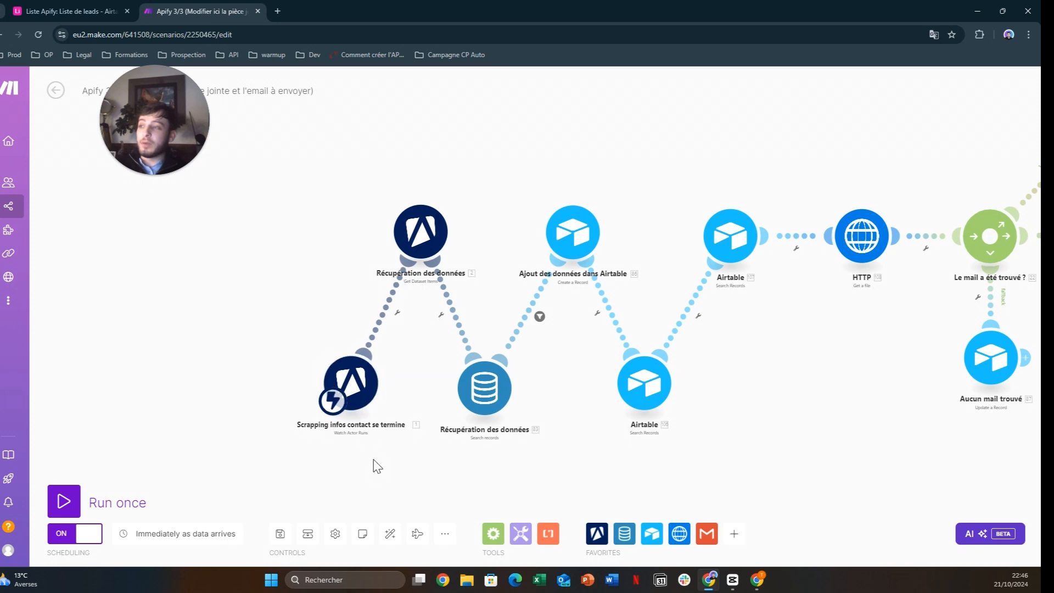
{"action": "left_click_drag", "start_coordinate": [373, 469], "coordinate": [384, 456]}
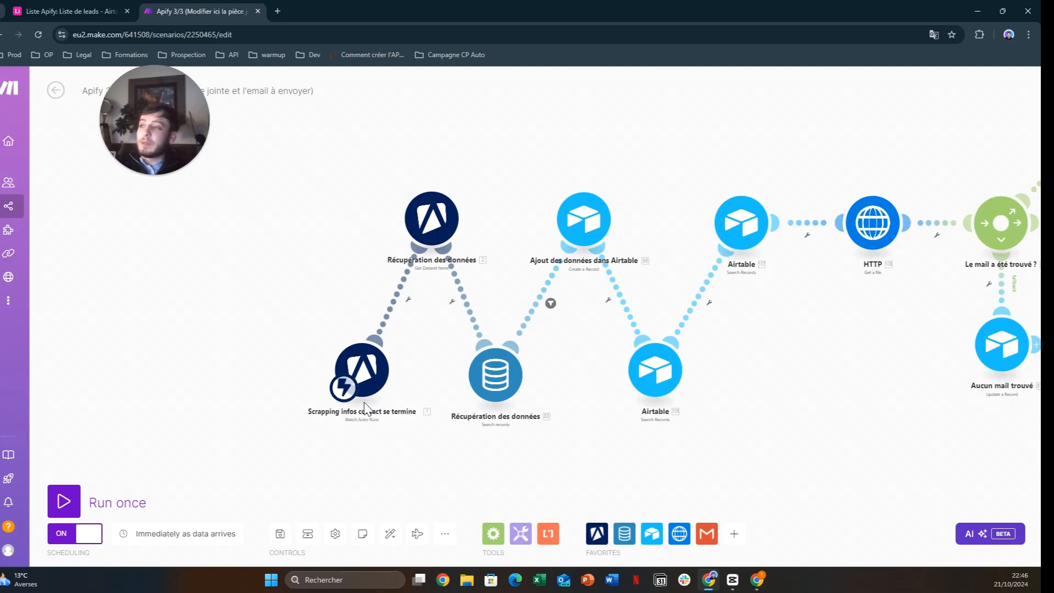
{"action": "left_click", "coordinate": [368, 365]}
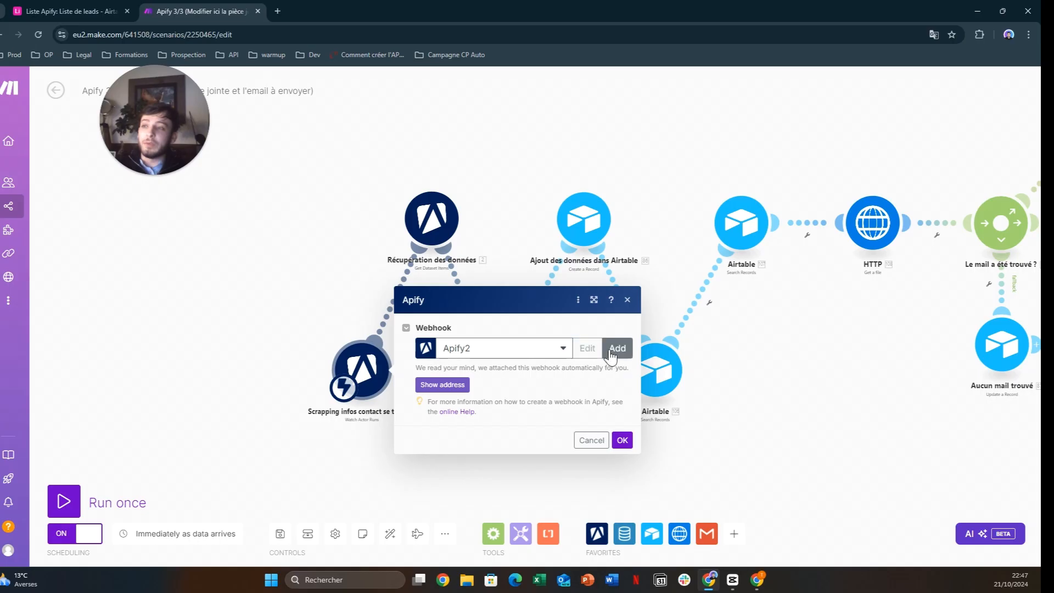
{"action": "left_click", "coordinate": [621, 439]}
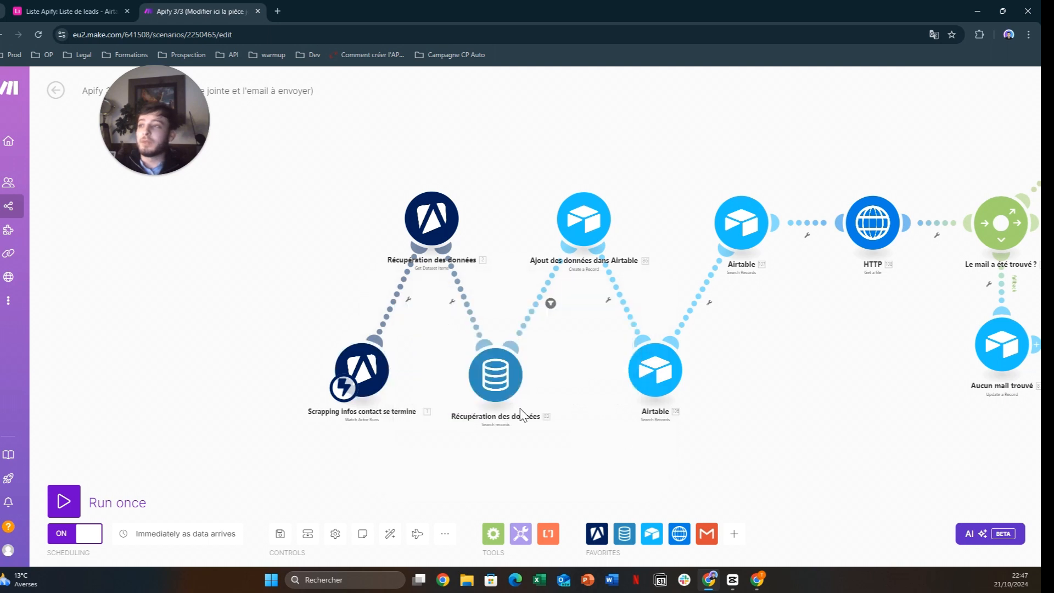
{"action": "left_click", "coordinate": [432, 225]}
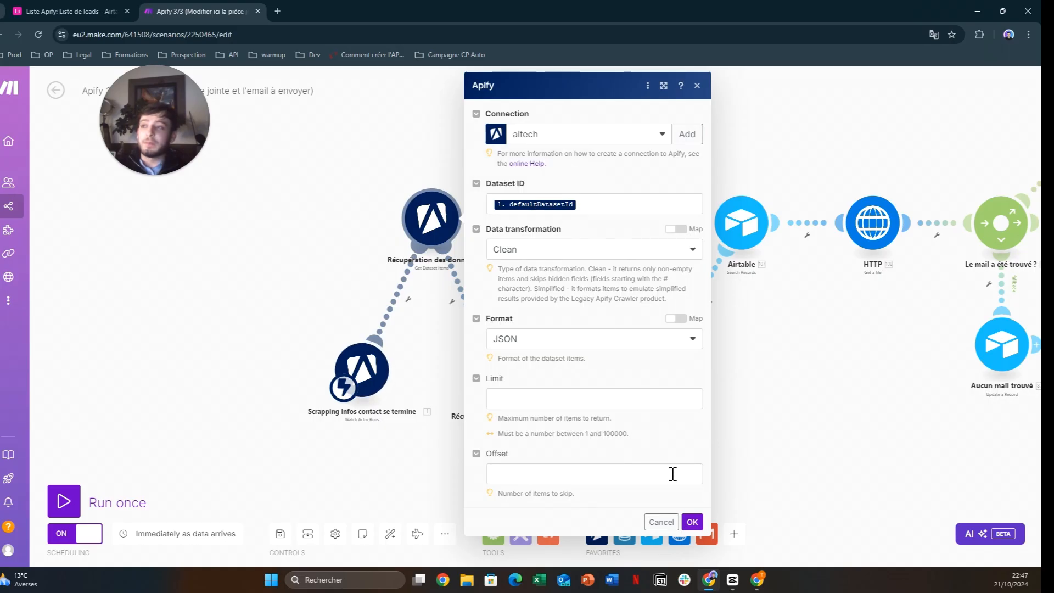
{"action": "left_click", "coordinate": [692, 522]}
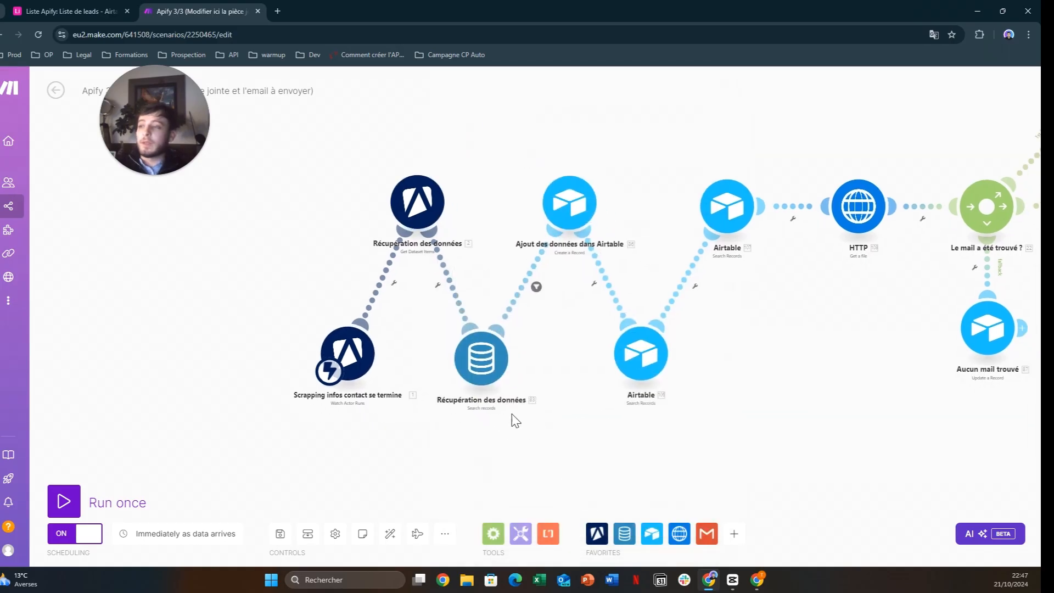
Review the data store Search records module's filter on Site internet and the email condition in the filter that follows it.
{"action": "left_click", "coordinate": [487, 372]}
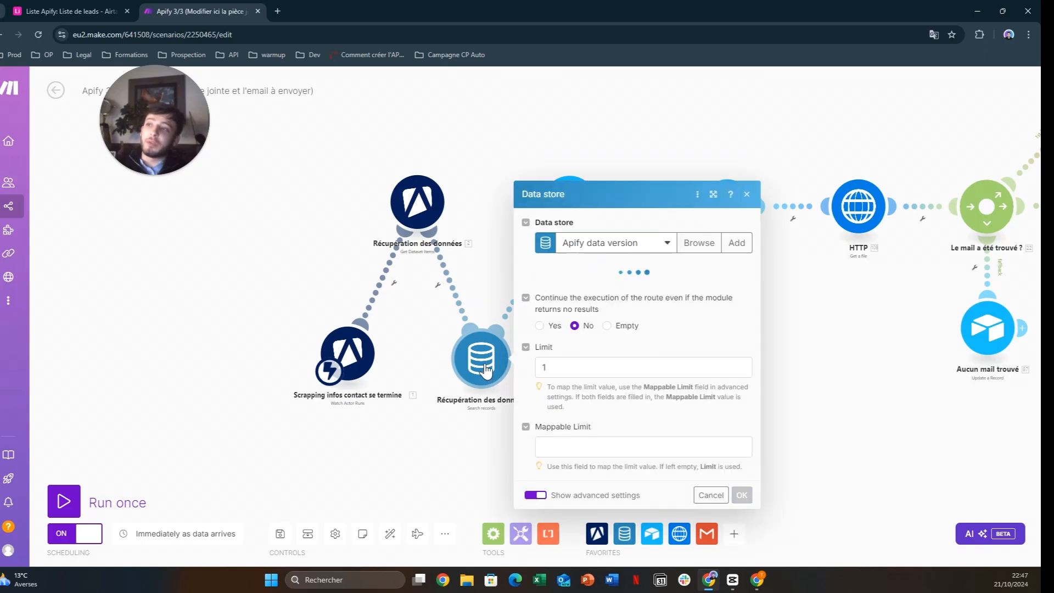
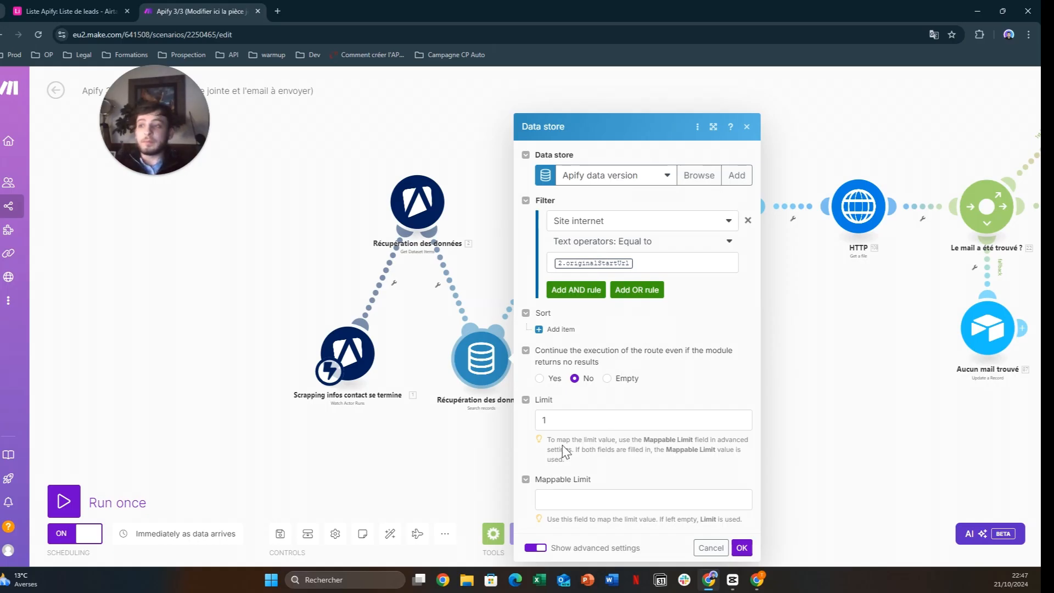
{"action": "left_click", "coordinate": [741, 547]}
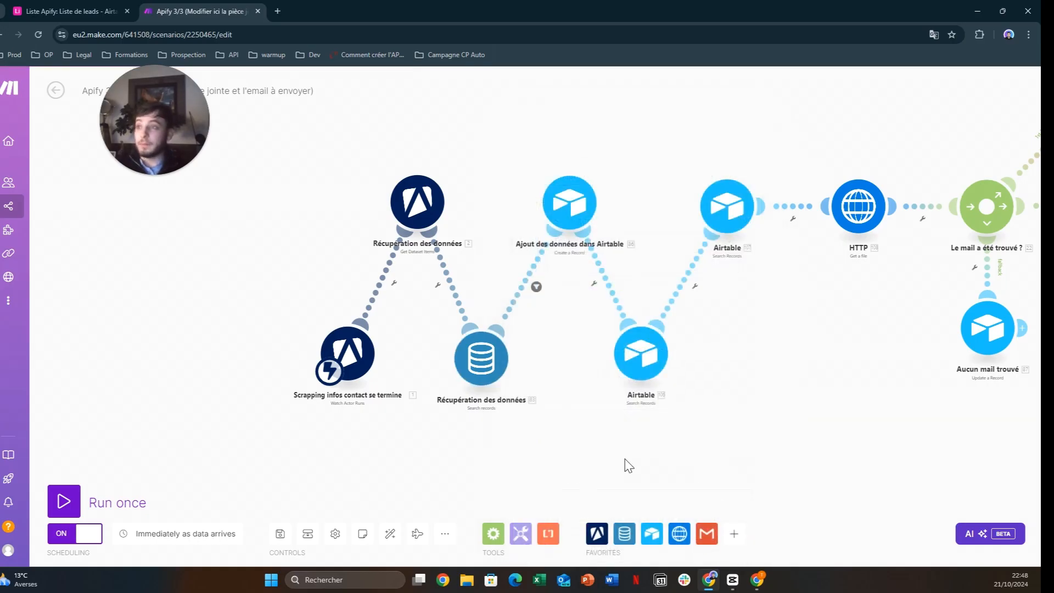
{"action": "left_click", "coordinate": [536, 286]}
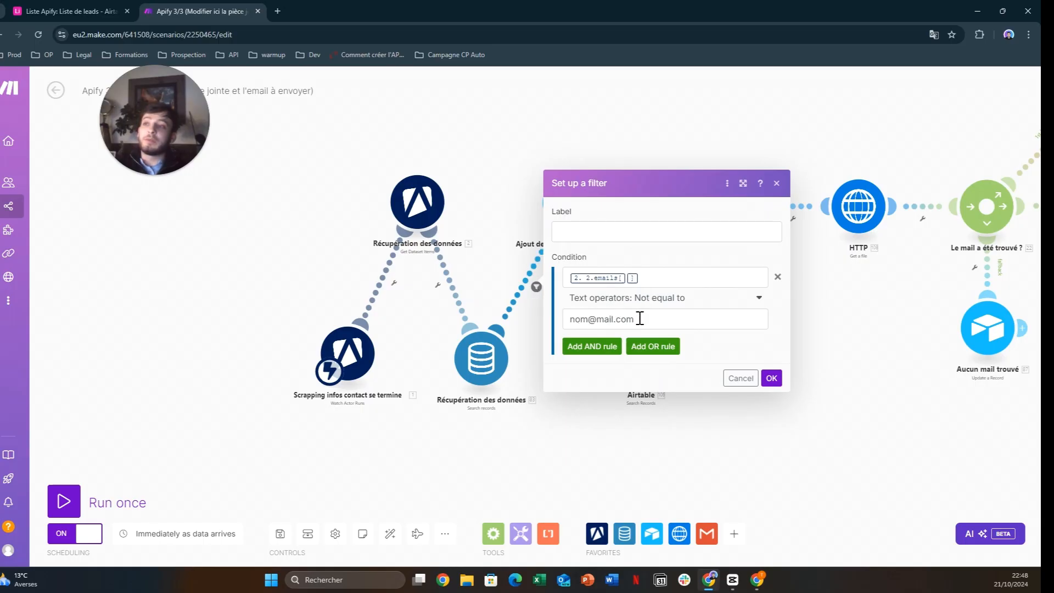
{"action": "left_click_drag", "start_coordinate": [661, 315], "coordinate": [590, 321]}
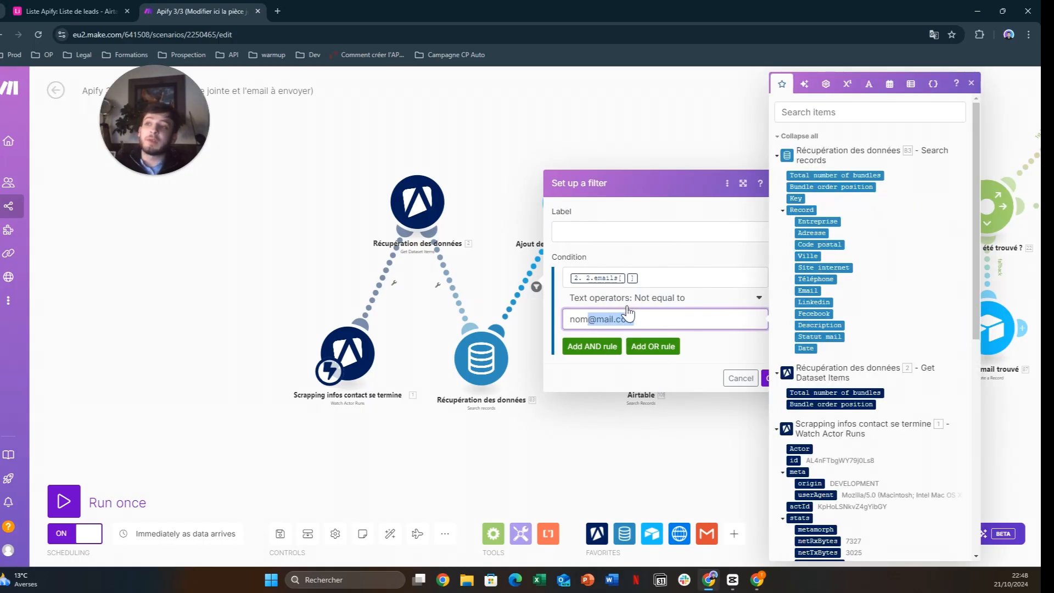
{"action": "left_click", "coordinate": [723, 337]}
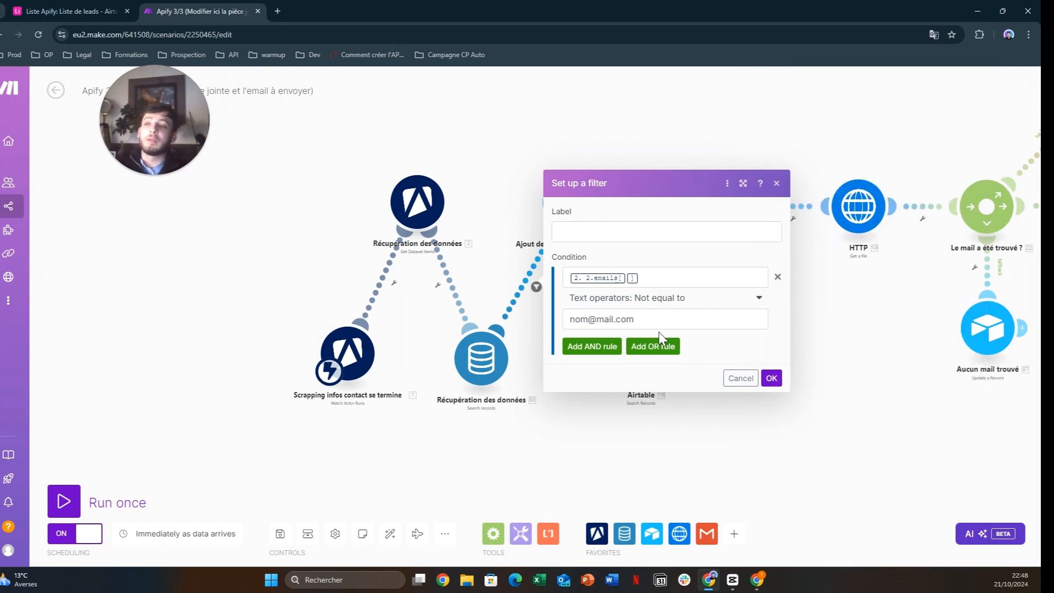
{"action": "left_click", "coordinate": [772, 377]}
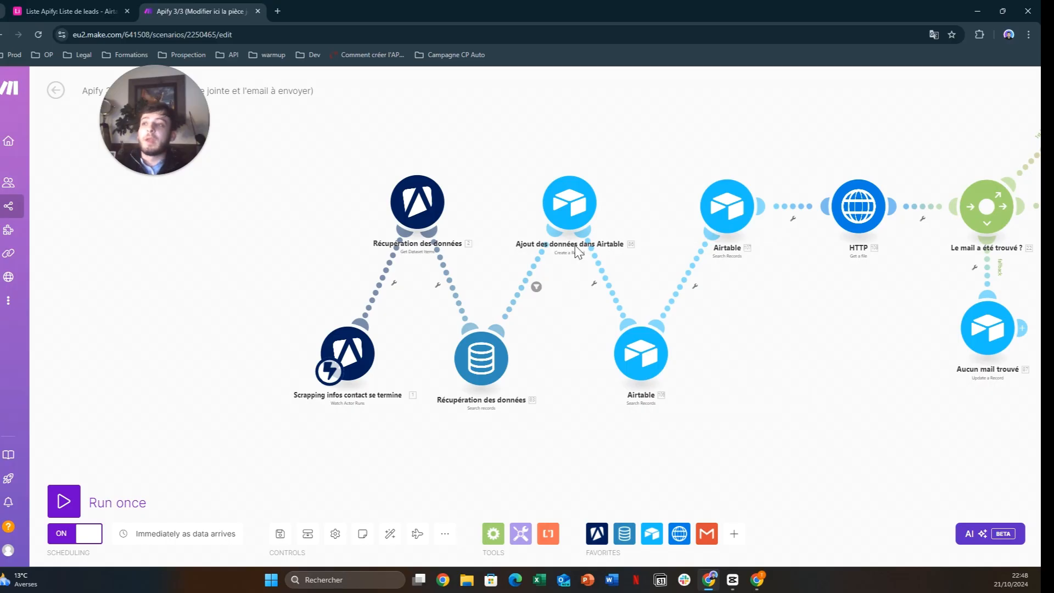
Review the field mappings in the Airtable Create a Record module, and look over the Liste de leads table in Airtable for comparison.
{"action": "left_click", "coordinate": [568, 207]}
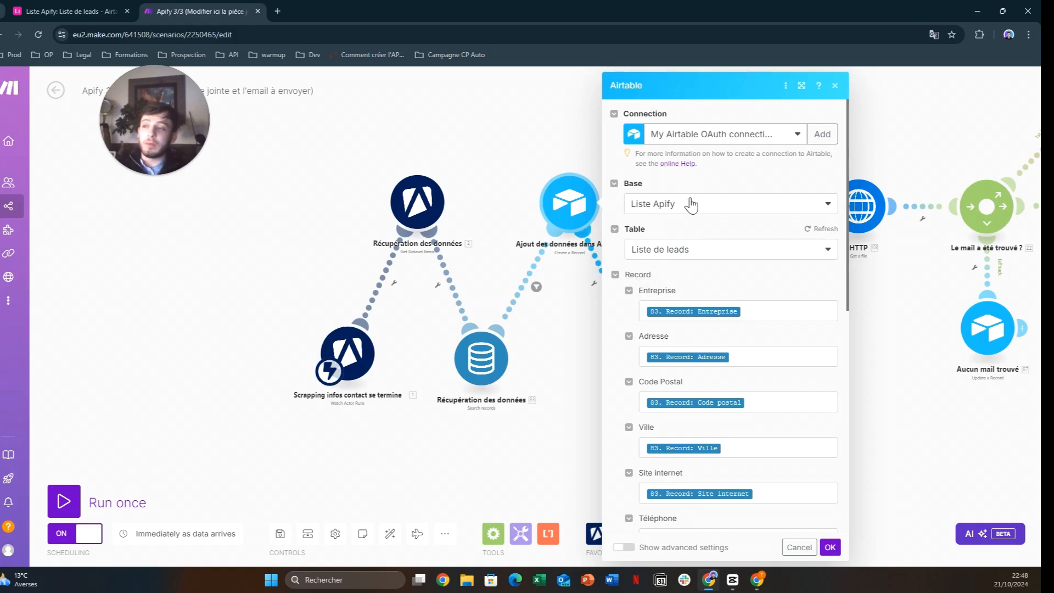
{"action": "scroll", "coordinate": [697, 224], "scroll_direction": "down", "scroll_amount": 1}
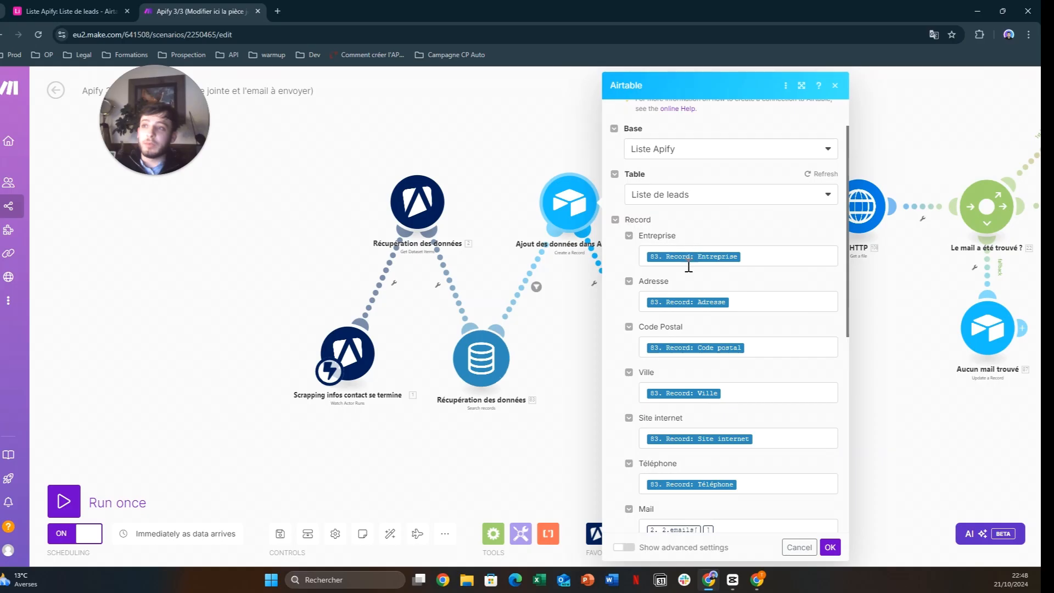
{"action": "scroll", "coordinate": [689, 347], "scroll_direction": "down", "scroll_amount": 5}
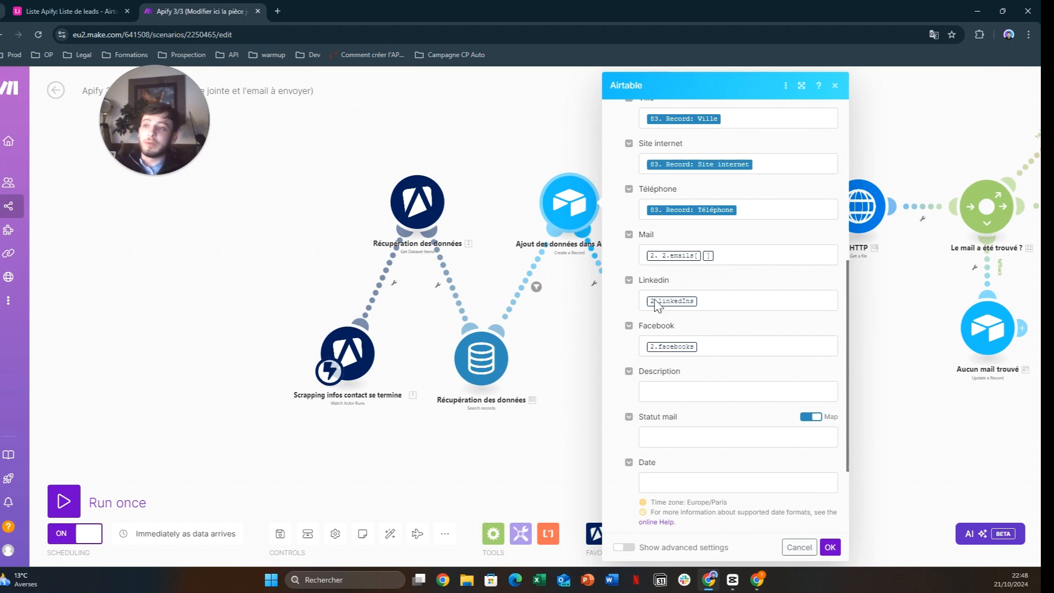
{"action": "scroll", "coordinate": [697, 340], "scroll_direction": "down", "scroll_amount": 2}
{"action": "scroll", "coordinate": [708, 348], "scroll_direction": "up", "scroll_amount": 3}
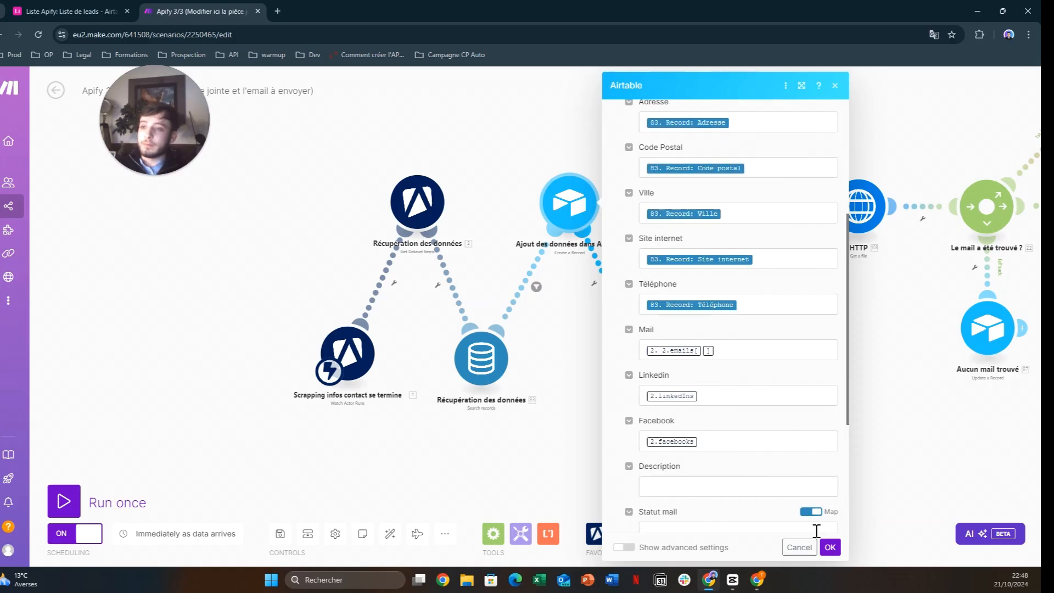
{"action": "left_click", "coordinate": [830, 547]}
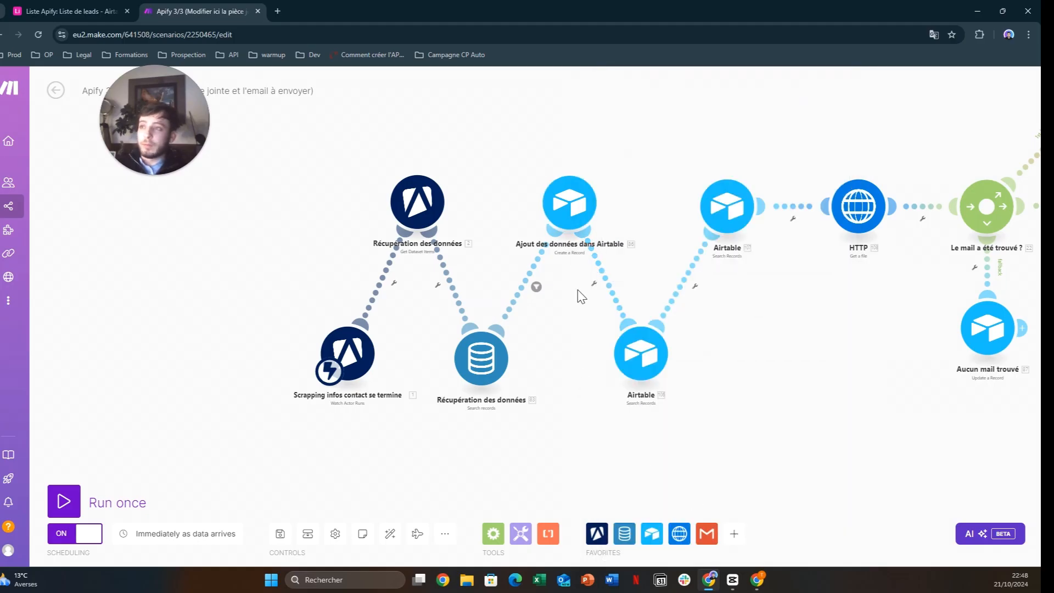
{"action": "left_click", "coordinate": [95, 7]}
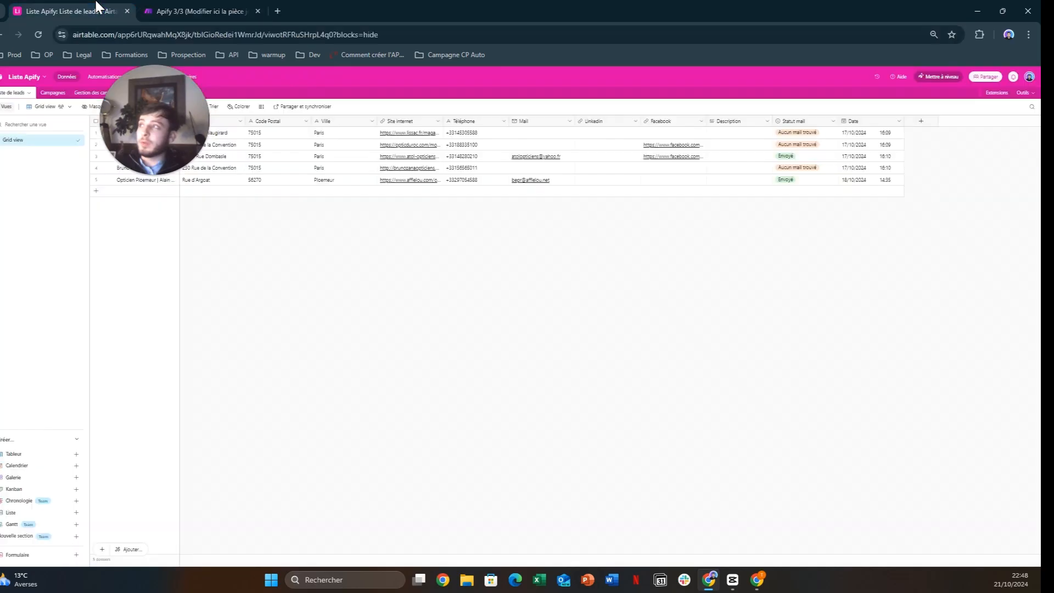
{"action": "left_click_drag", "start_coordinate": [154, 85], "coordinate": [130, 258]}
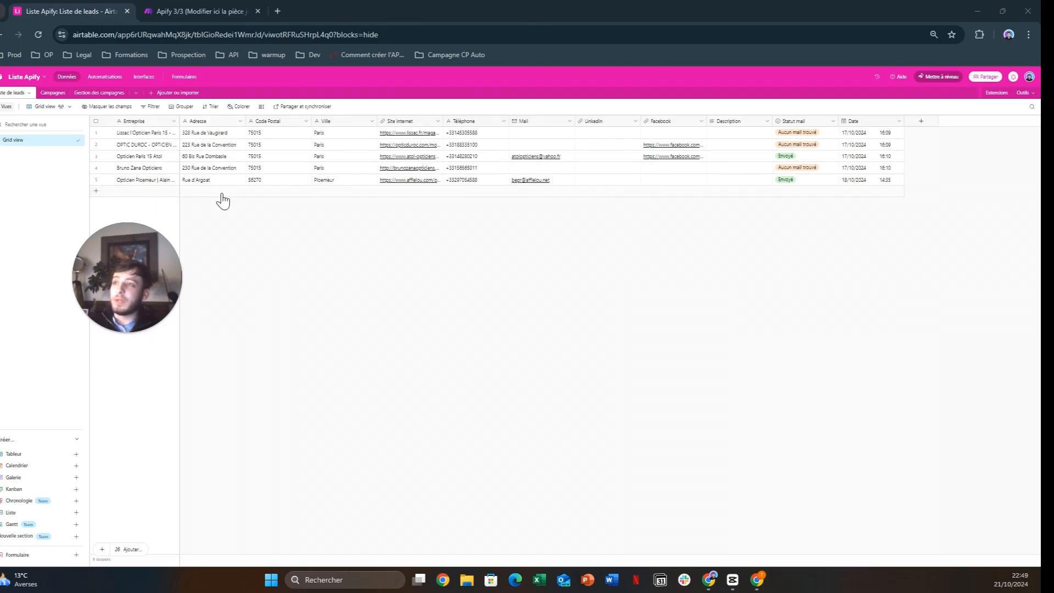
Review the Airtable Search Records module on the Campagnes table, checking its Date sort and Type de commerce output field.
{"action": "left_click", "coordinate": [219, 11]}
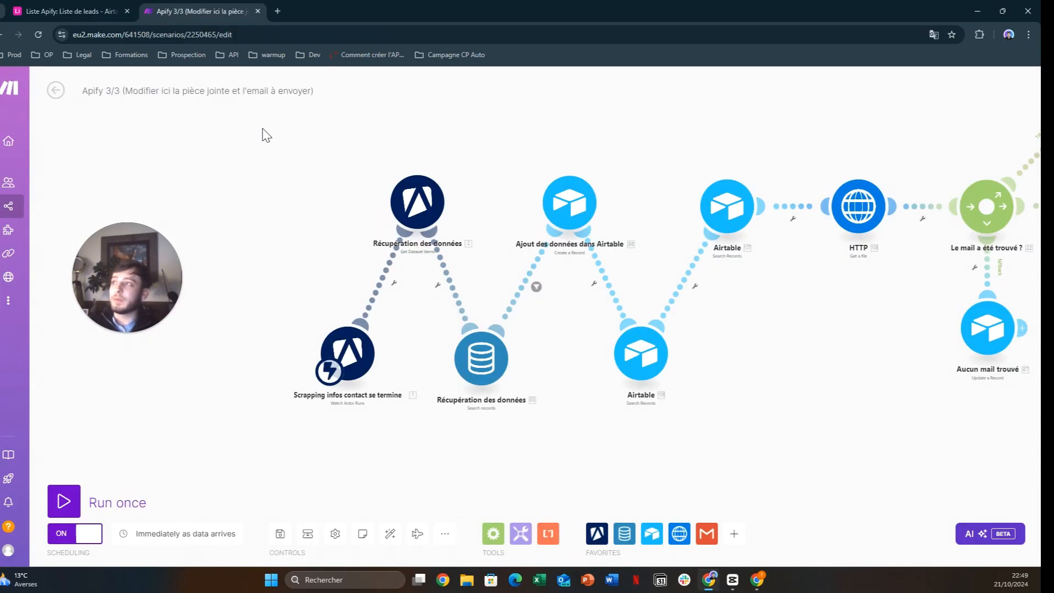
{"action": "left_click_drag", "start_coordinate": [571, 393], "coordinate": [543, 376]}
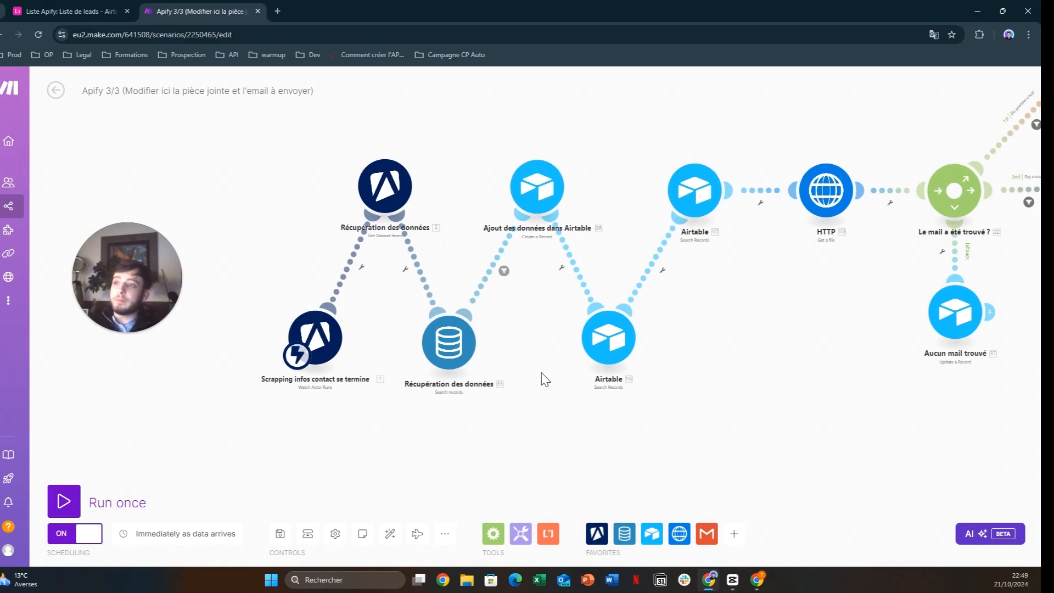
{"action": "left_click", "coordinate": [603, 354]}
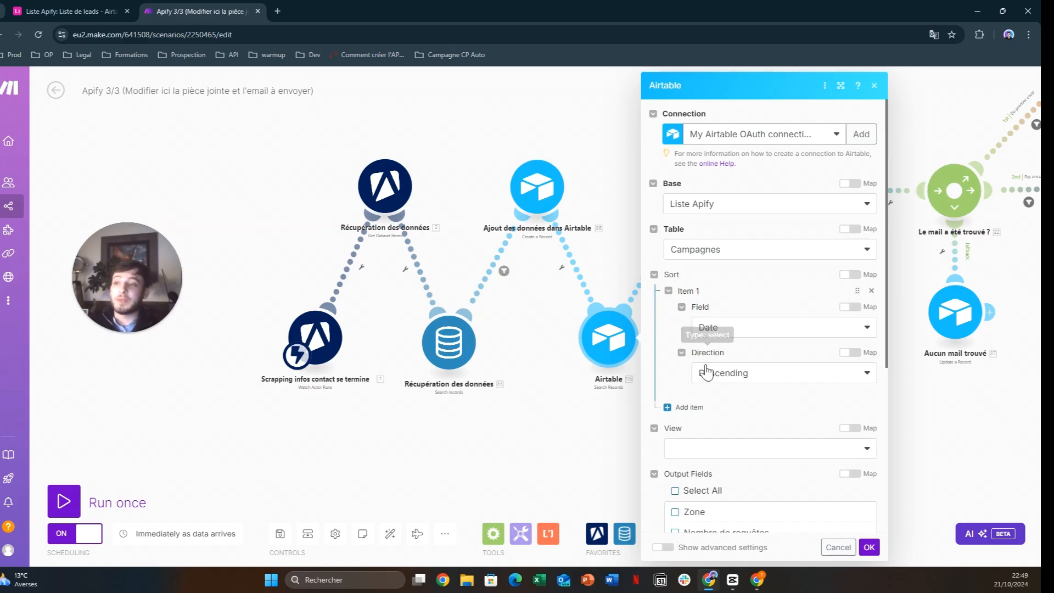
{"action": "scroll", "coordinate": [703, 365], "scroll_direction": "down", "scroll_amount": 4}
{"action": "left_click", "coordinate": [675, 334]}
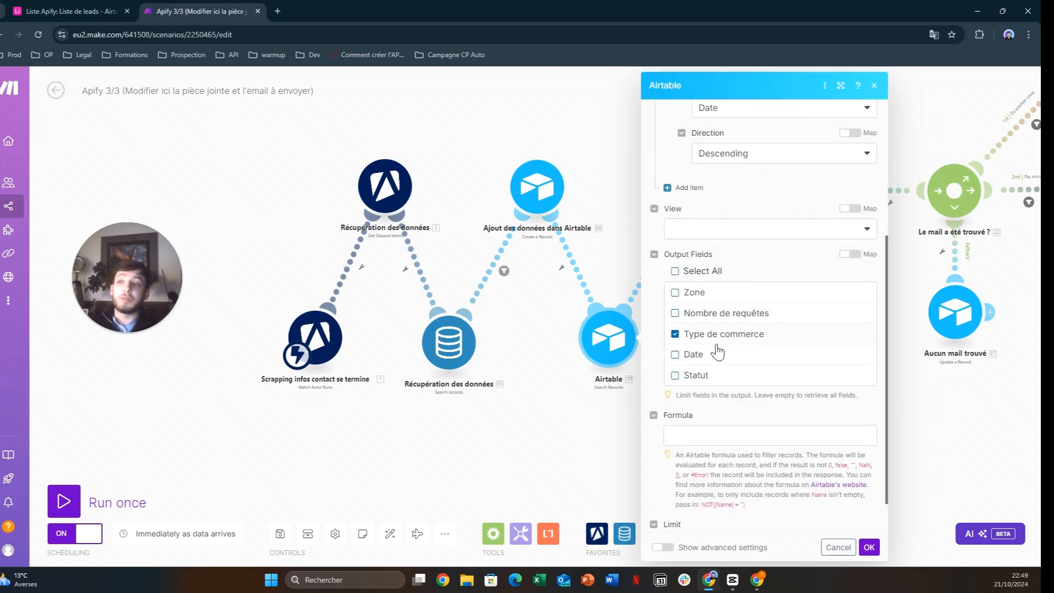
{"action": "left_click", "coordinate": [869, 547]}
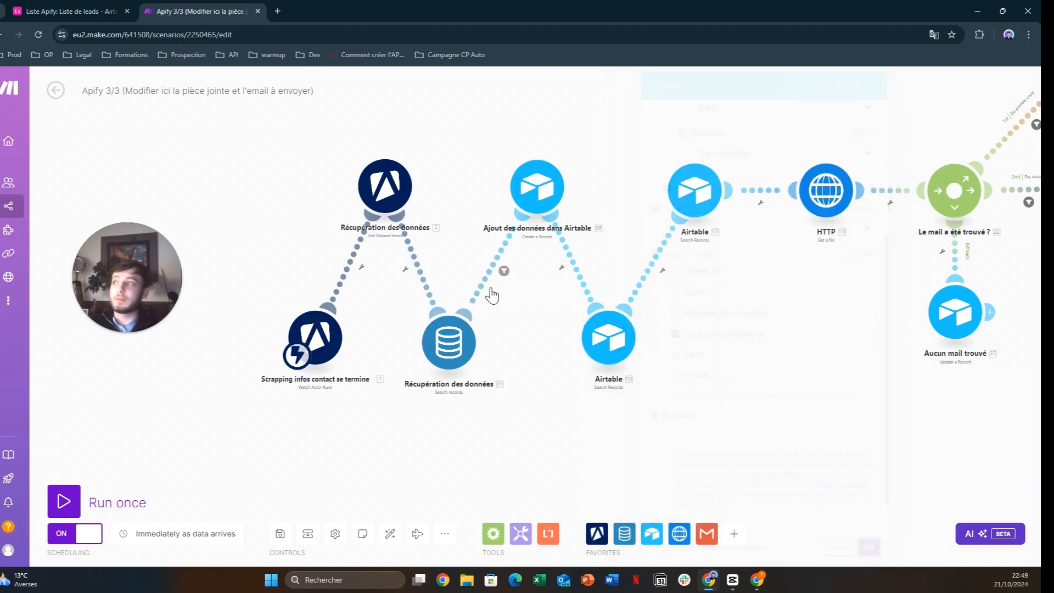
Look over the Campagnes and Gestion des campagnes tables in Airtable, including the Opticien row's (NE PAS TOUCHER) content.
{"action": "left_click", "coordinate": [61, 11]}
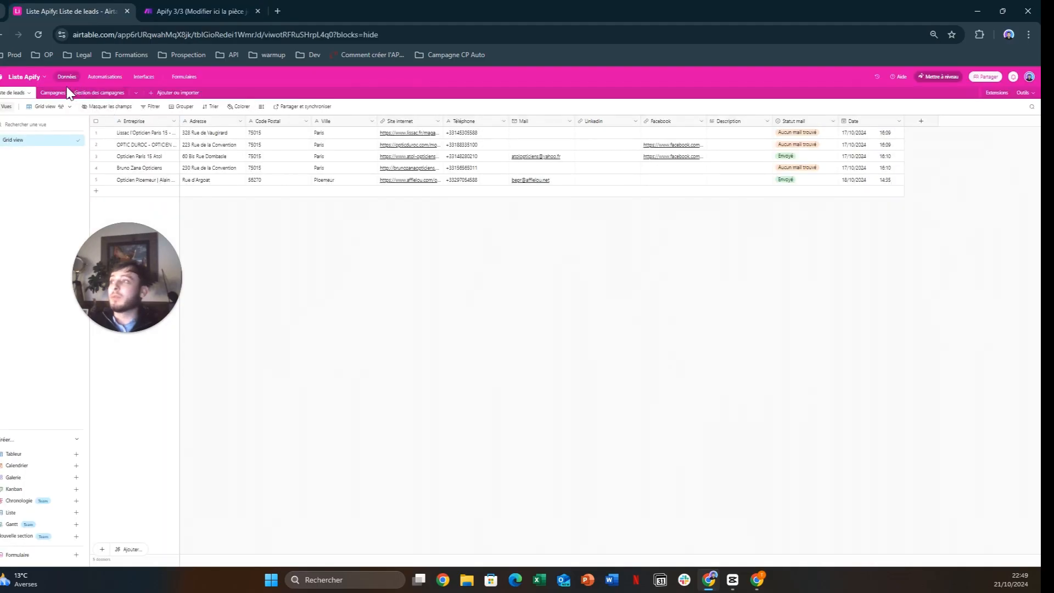
{"action": "left_click", "coordinate": [50, 93]}
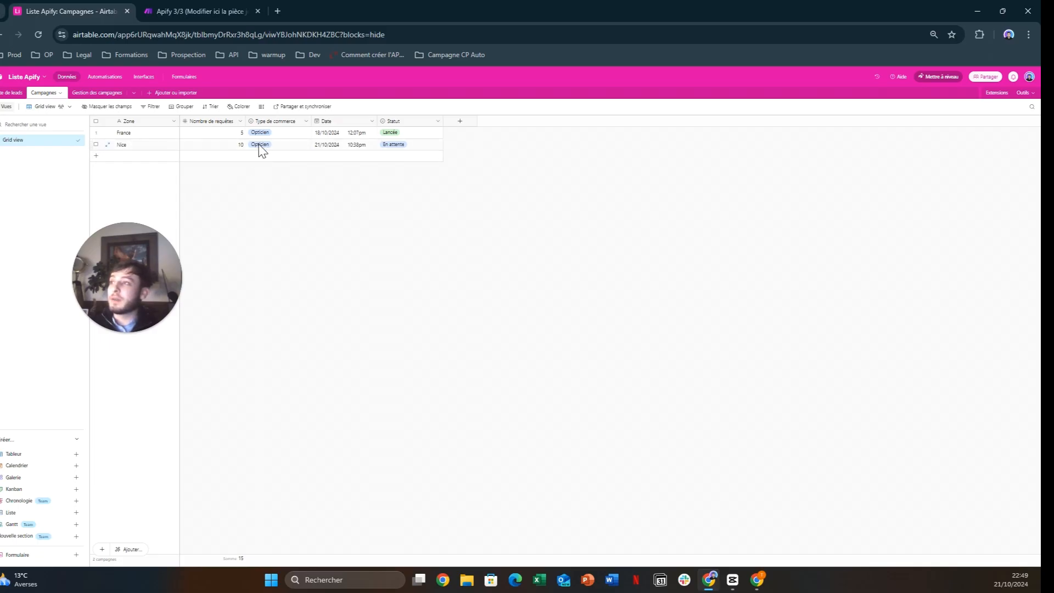
{"action": "left_click", "coordinate": [100, 93]}
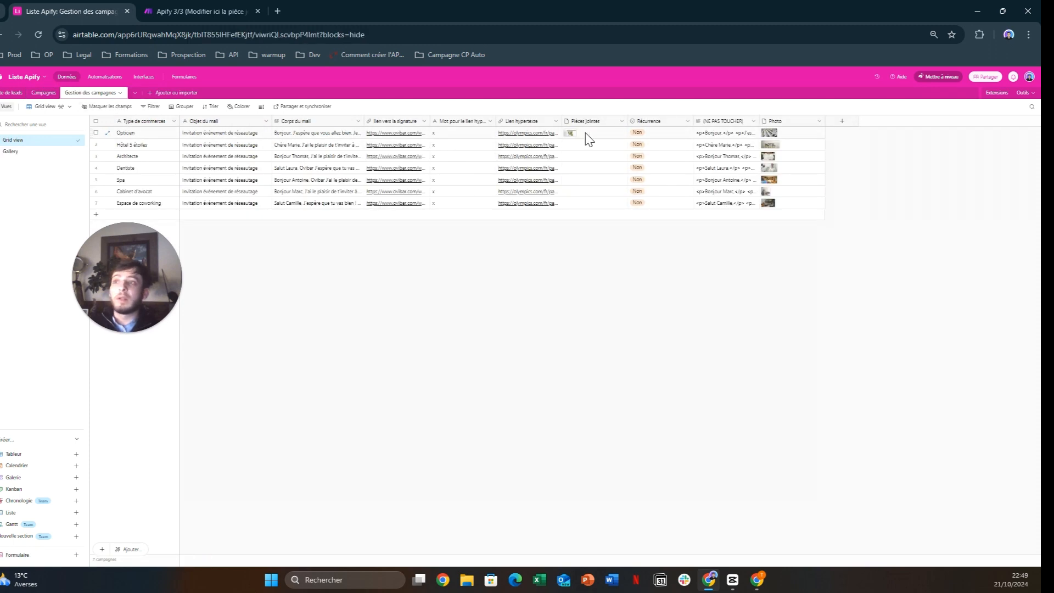
{"action": "left_click", "coordinate": [720, 137]}
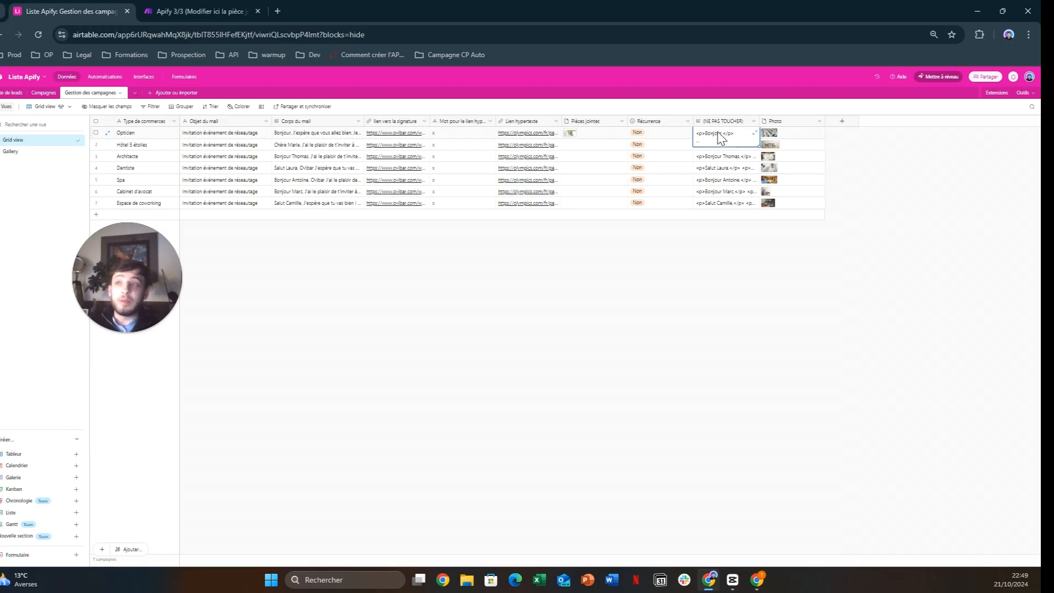
{"action": "left_click", "coordinate": [740, 289]}
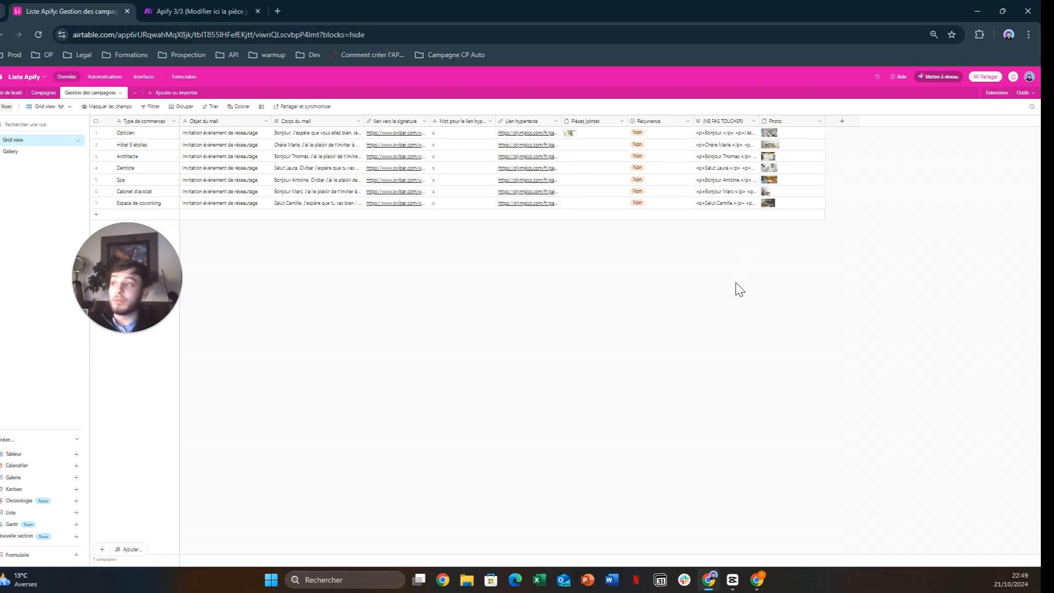
Back in Make, review the Templates campagnes Search Records module's output fields and its Type de commerces formula.
{"action": "left_click", "coordinate": [206, 7]}
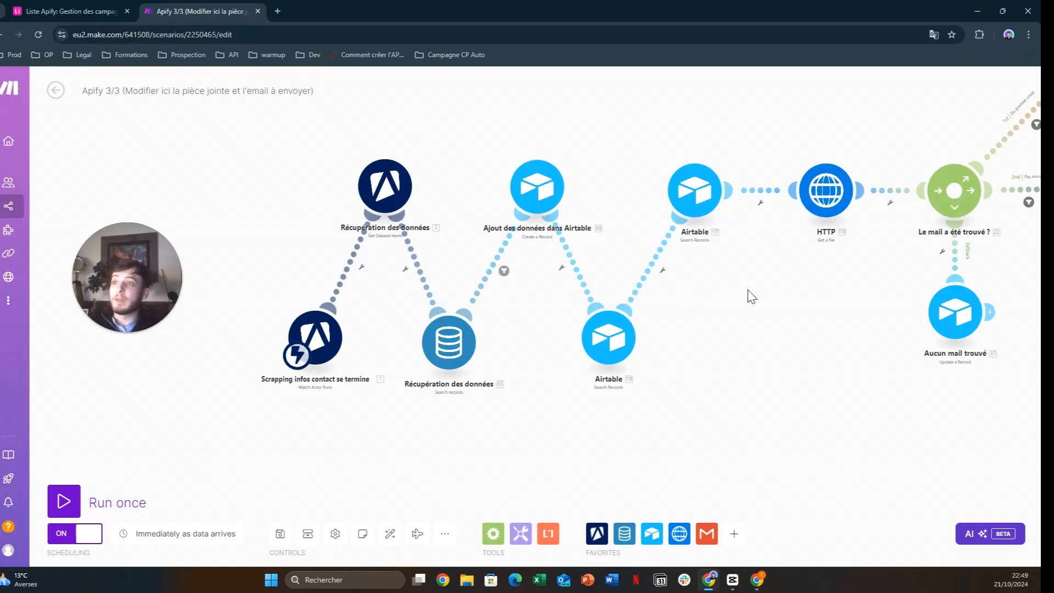
{"action": "left_click_drag", "start_coordinate": [750, 296], "coordinate": [736, 299]}
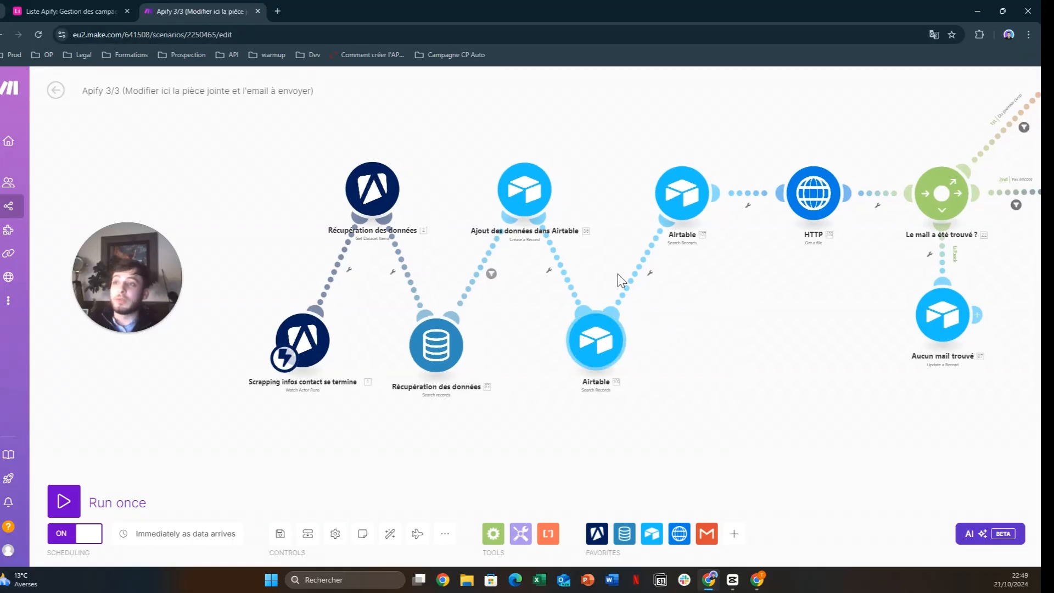
{"action": "left_click", "coordinate": [678, 200]}
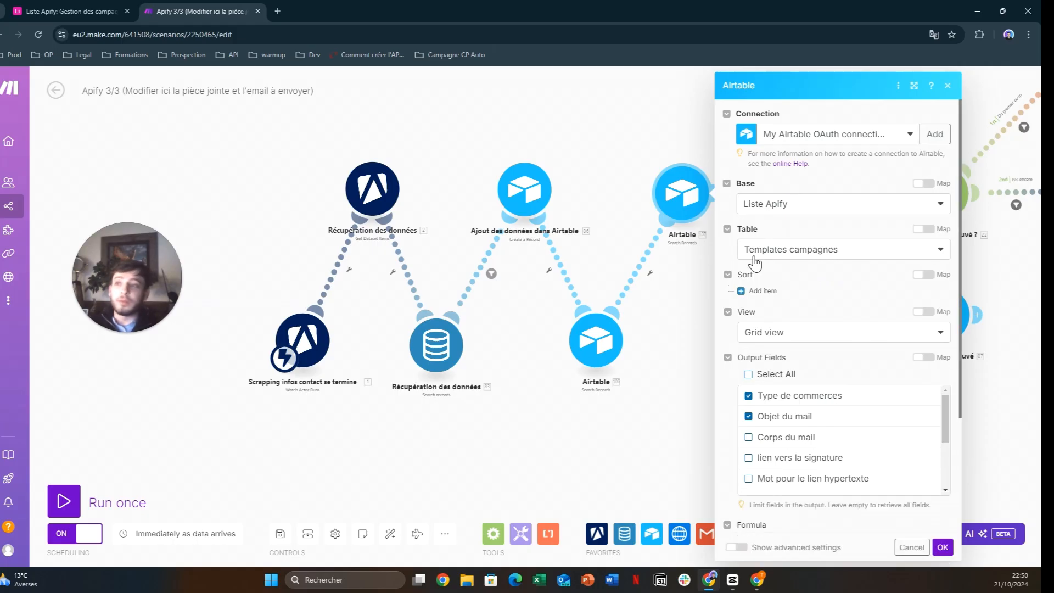
{"action": "scroll", "coordinate": [760, 378], "scroll_direction": "down", "scroll_amount": 2}
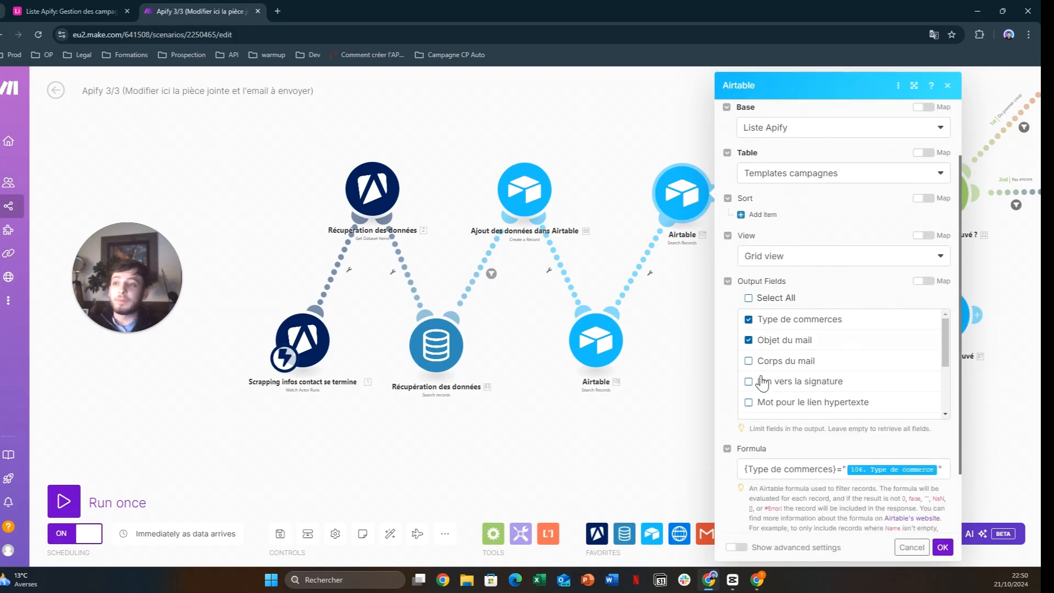
{"action": "scroll", "coordinate": [796, 332], "scroll_direction": "down", "scroll_amount": 1}
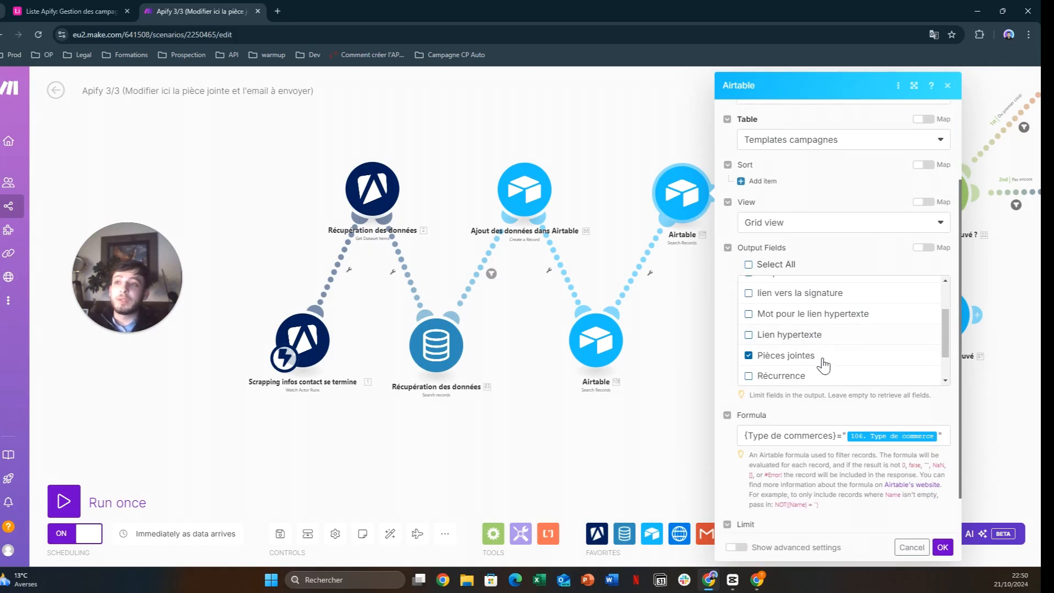
{"action": "scroll", "coordinate": [818, 368], "scroll_direction": "down", "scroll_amount": 1}
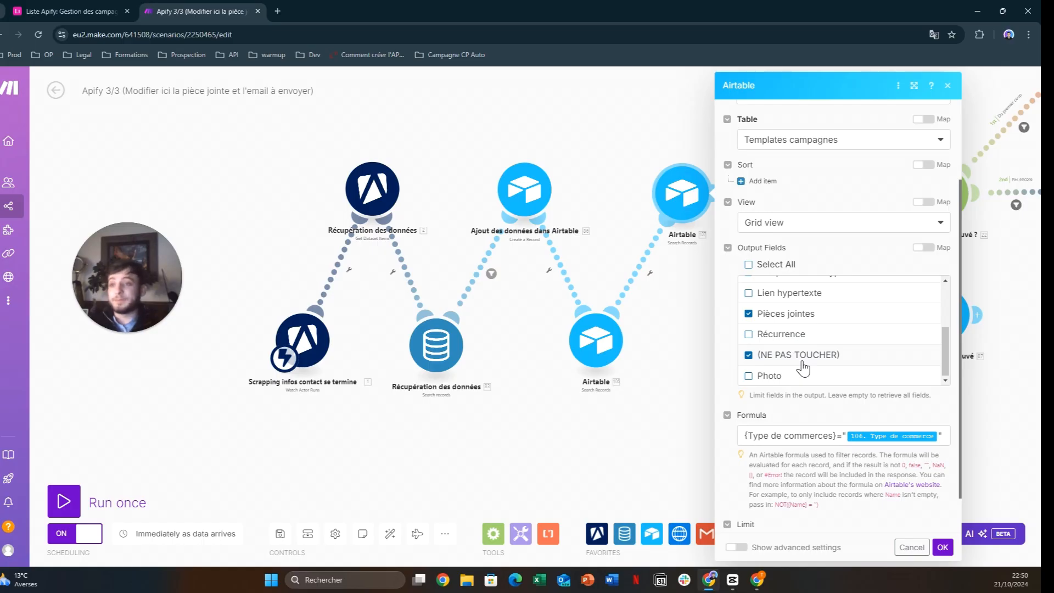
{"action": "scroll", "coordinate": [803, 368], "scroll_direction": "down", "scroll_amount": 1}
{"action": "left_click", "coordinate": [942, 547]}
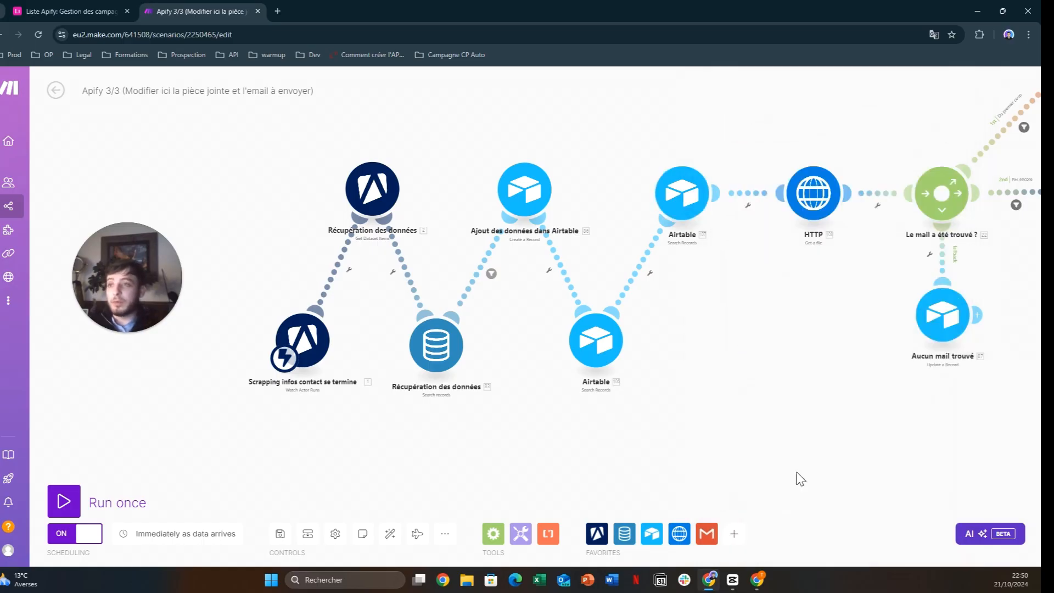
Review the URL mapping in the HTTP Get a file module that fetches the attachment.
{"action": "left_click_drag", "start_coordinate": [750, 329], "coordinate": [621, 340]}
{"action": "left_click", "coordinate": [676, 208]}
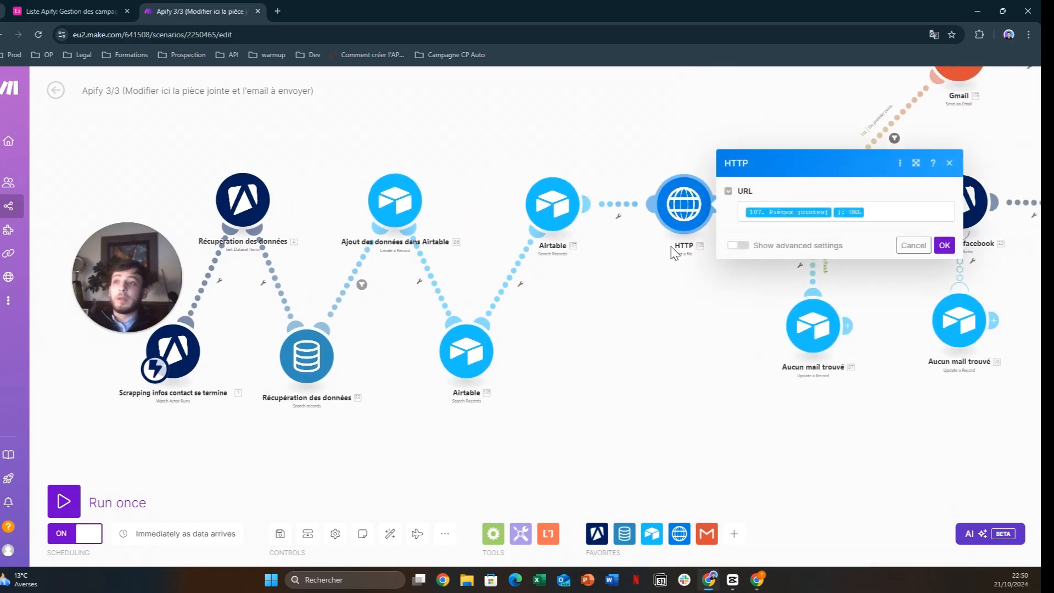
{"action": "left_click", "coordinate": [944, 245]}
Review the conditions of the Du premier coup filter between the router and the first Gmail module.
{"action": "left_click_drag", "start_coordinate": [758, 329], "coordinate": [565, 400]}
{"action": "left_click_drag", "start_coordinate": [767, 238], "coordinate": [712, 246]}
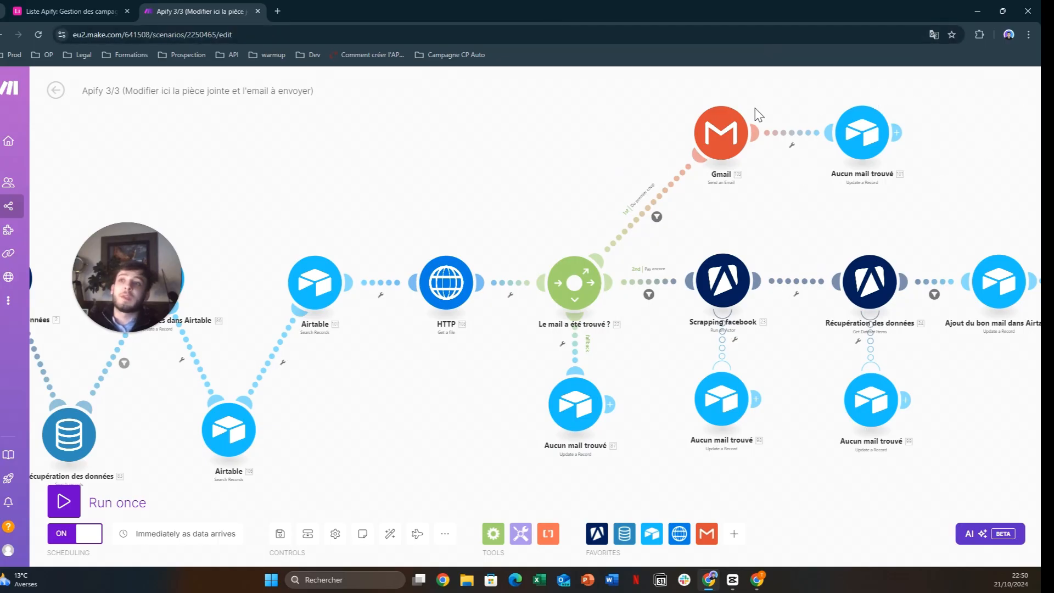
{"action": "left_click", "coordinate": [656, 218]}
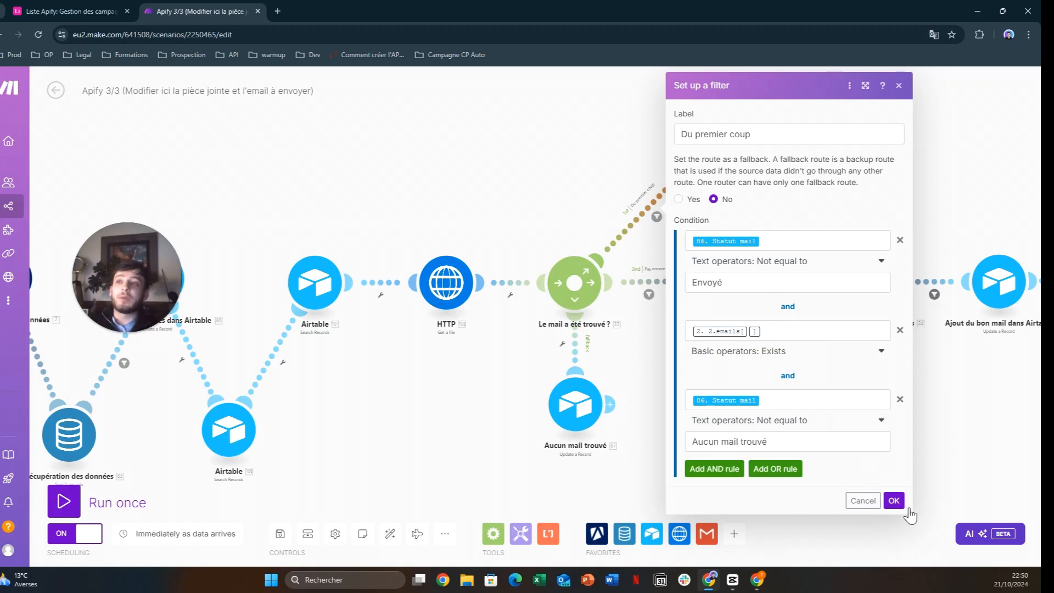
{"action": "left_click", "coordinate": [893, 500]}
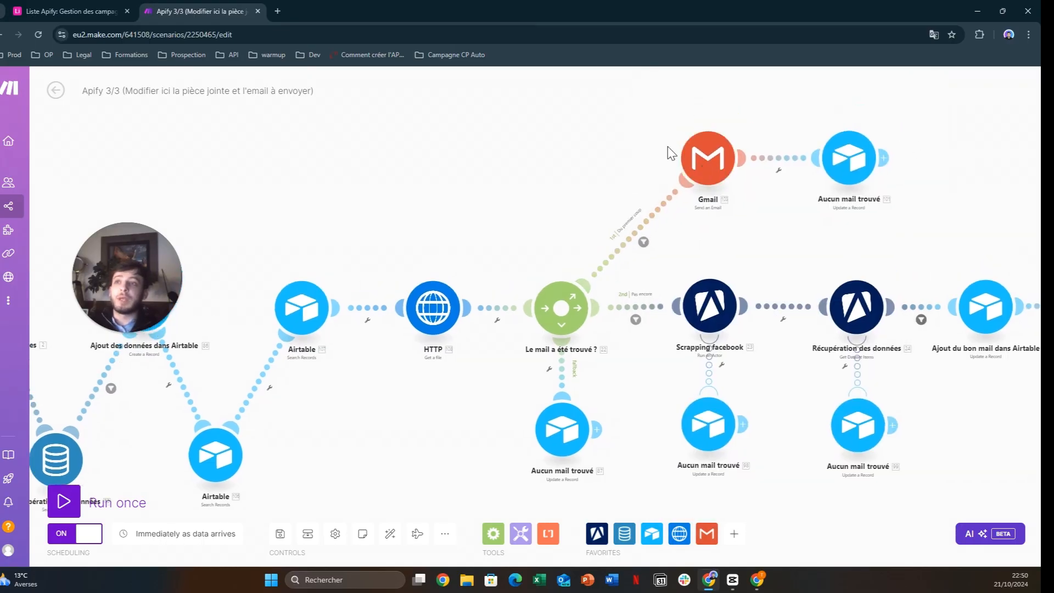
{"action": "left_click", "coordinate": [847, 165]}
{"action": "left_click", "coordinate": [903, 193]}
{"action": "right_click", "coordinate": [844, 156]}
{"action": "left_click", "coordinate": [871, 213]}
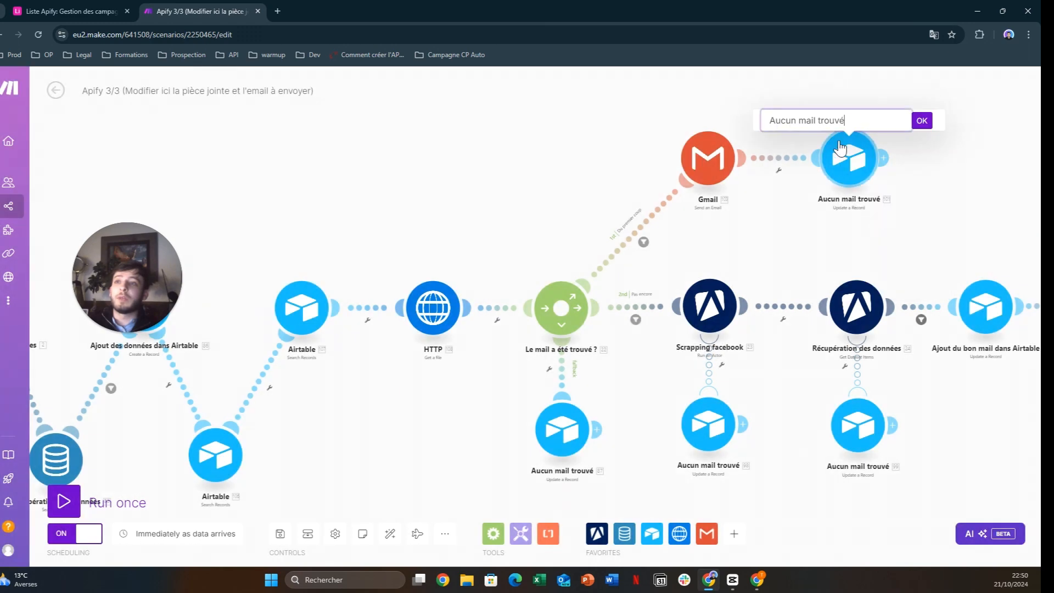
{"action": "left_click", "coordinate": [733, 114]}
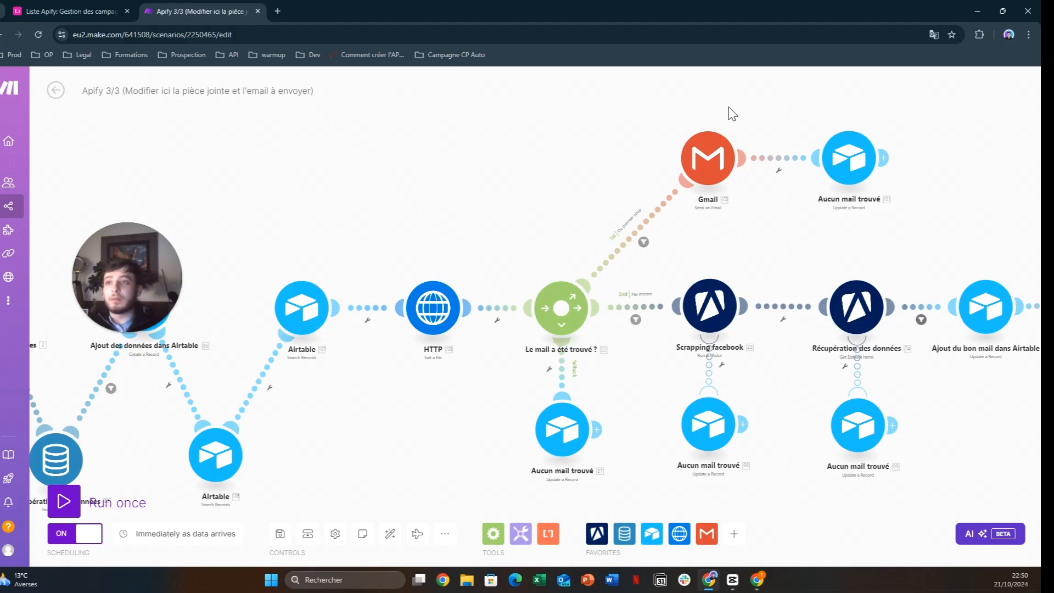
Rename the Airtable Update a Record module following the Gmail module on the Du premier coup route as Mail trouvé.
{"action": "right_click", "coordinate": [868, 163]}
{"action": "left_click", "coordinate": [876, 229]}
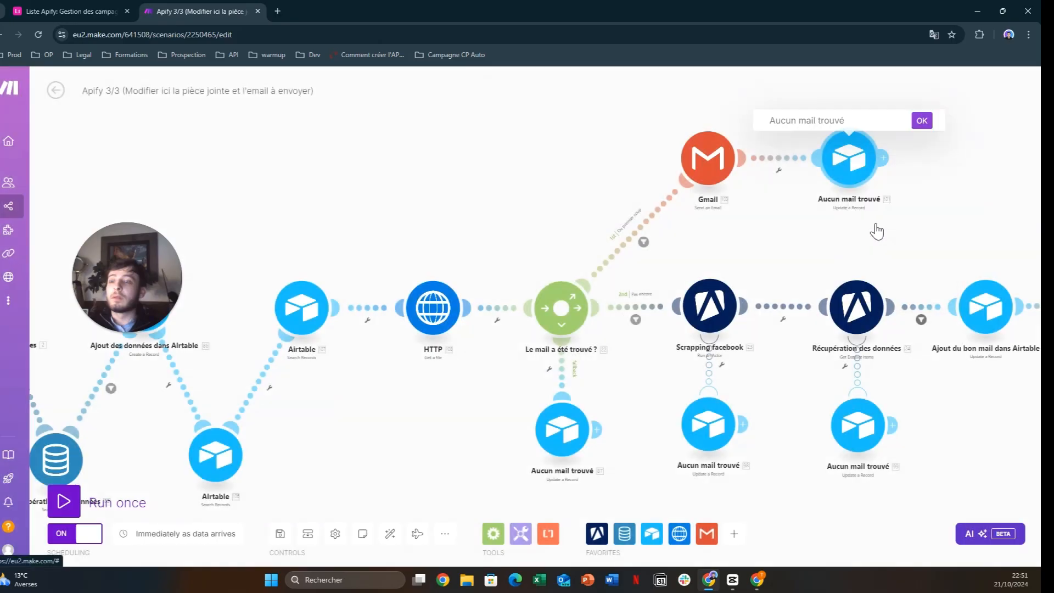
{"action": "left_click_drag", "start_coordinate": [849, 120], "coordinate": [713, 126]}
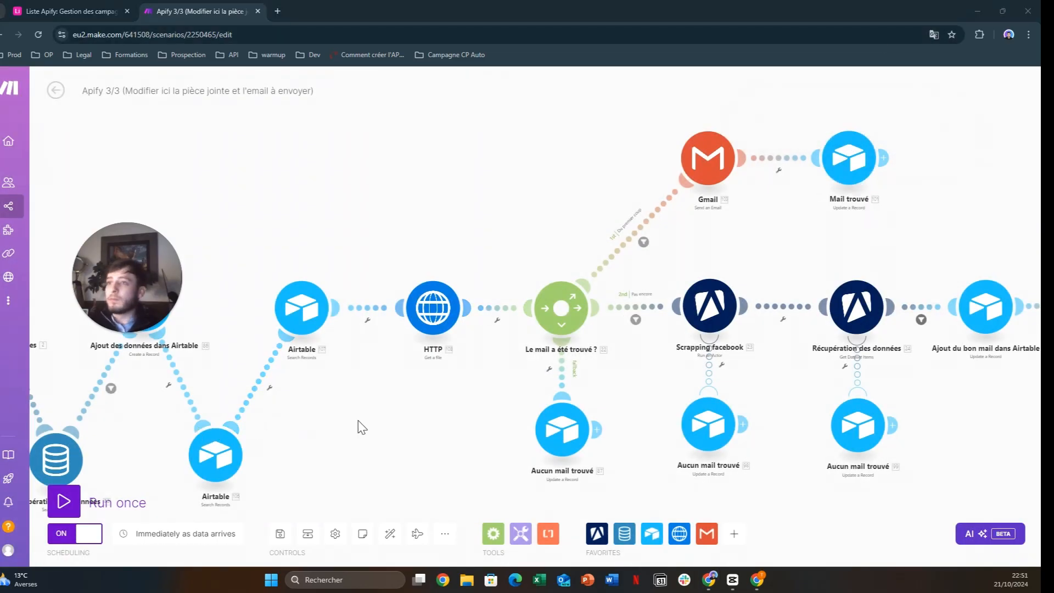
Survey the router's branches, and review the Record ID and Statut mail settings of the fallback route's Aucun mail trouvé module.
{"action": "scroll", "coordinate": [708, 258], "scroll_direction": "down", "scroll_amount": 3}
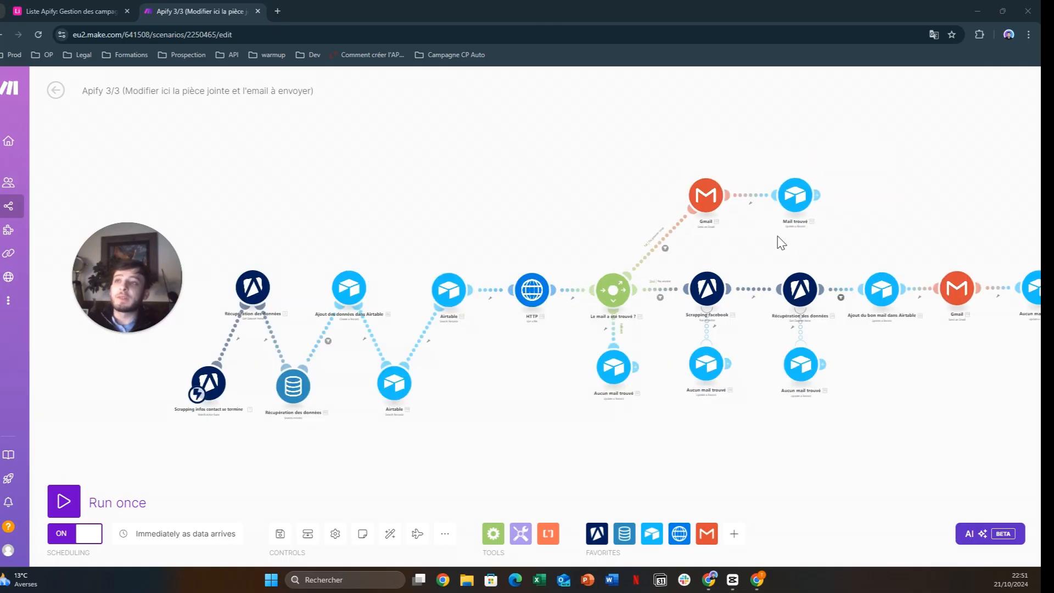
{"action": "left_click_drag", "start_coordinate": [778, 237], "coordinate": [735, 239]}
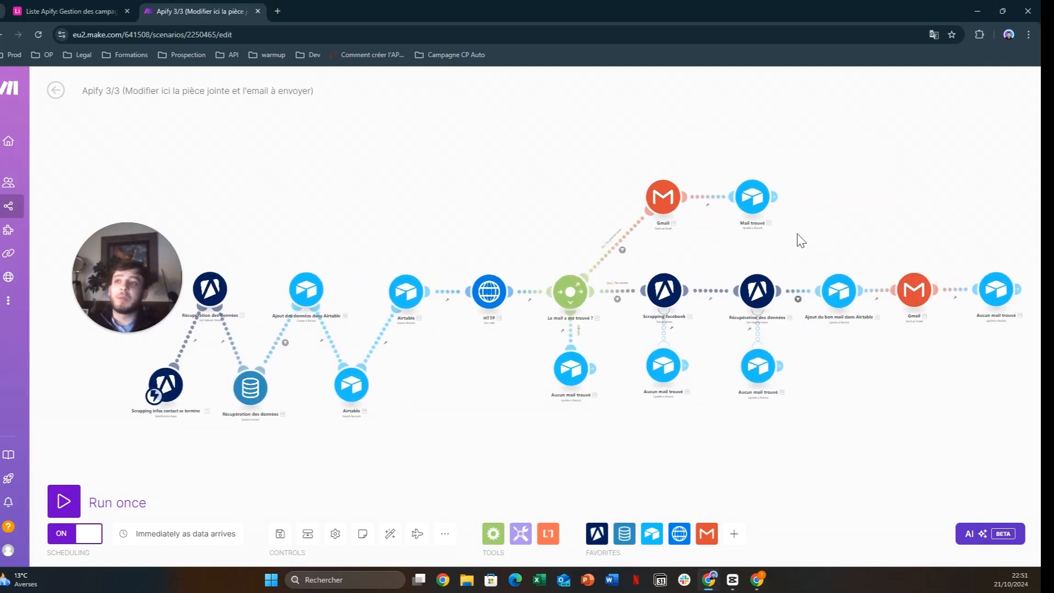
{"action": "left_click_drag", "start_coordinate": [800, 238], "coordinate": [756, 230]}
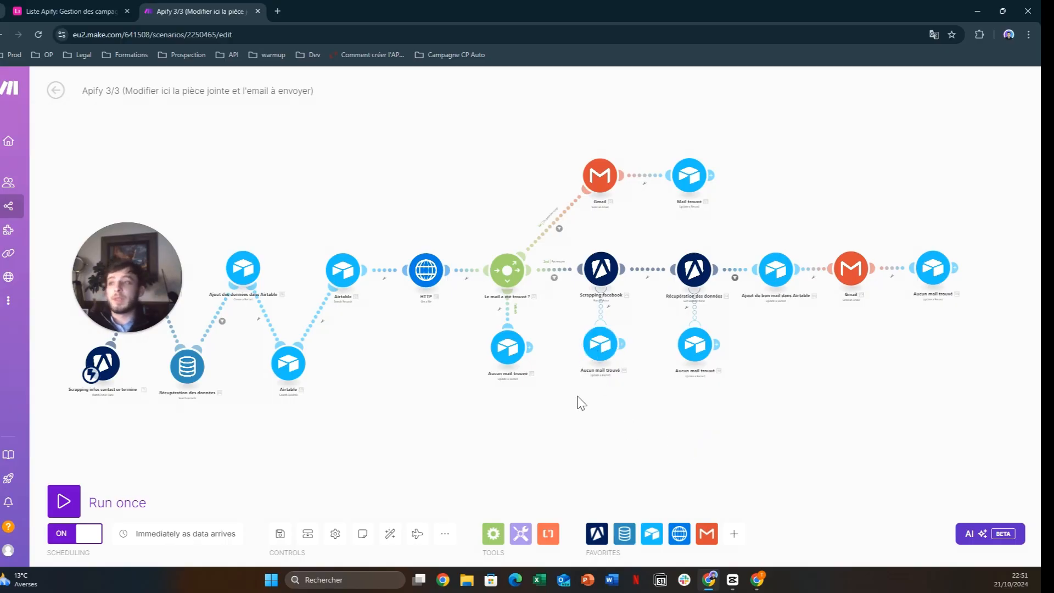
{"action": "scroll", "coordinate": [576, 402], "scroll_direction": "up", "scroll_amount": 3}
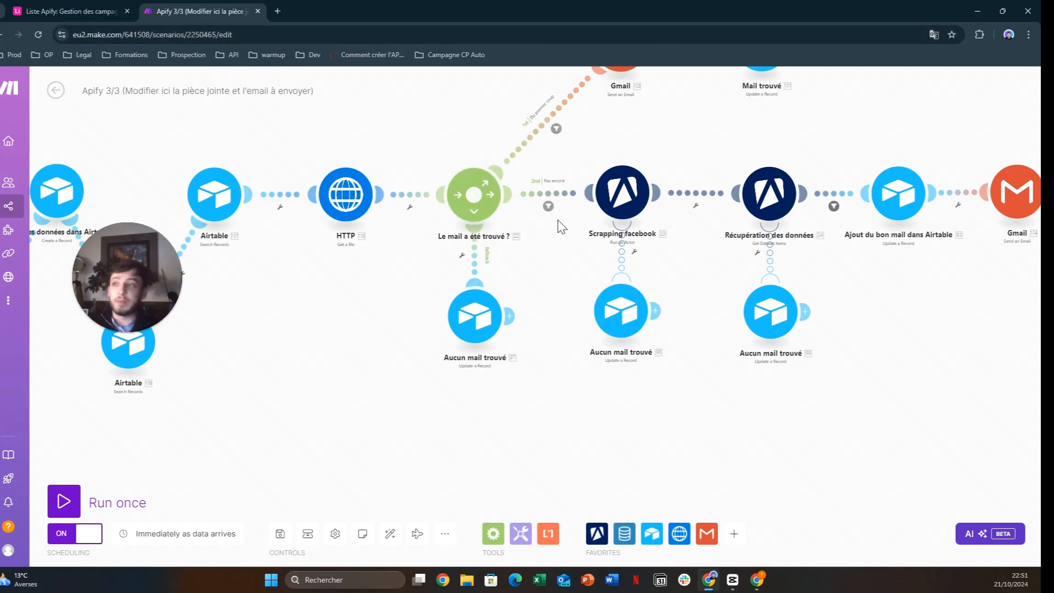
{"action": "left_click", "coordinate": [493, 313]}
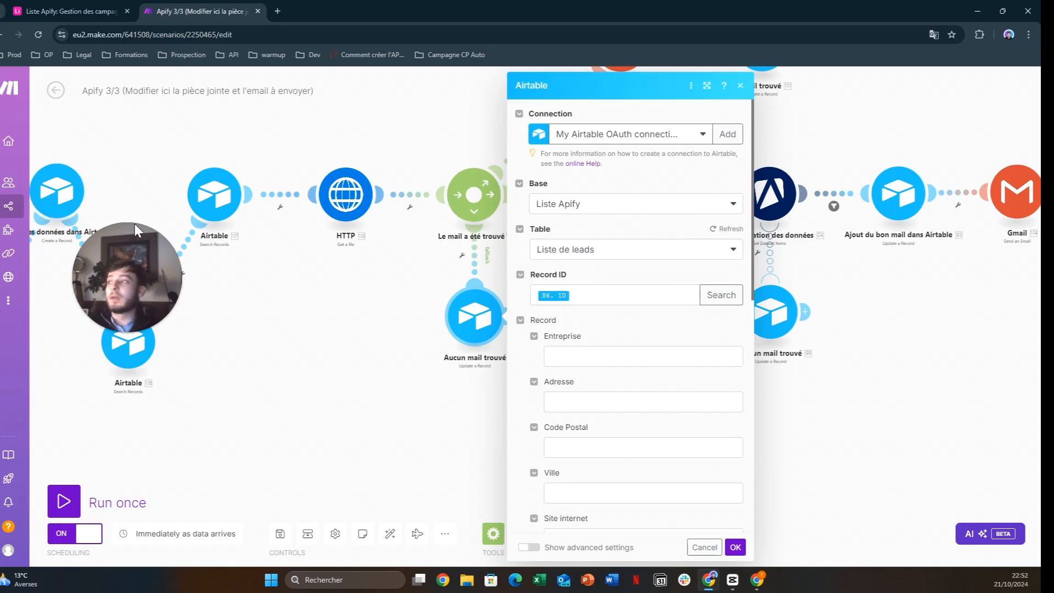
{"action": "scroll", "coordinate": [591, 331], "scroll_direction": "down", "scroll_amount": 10}
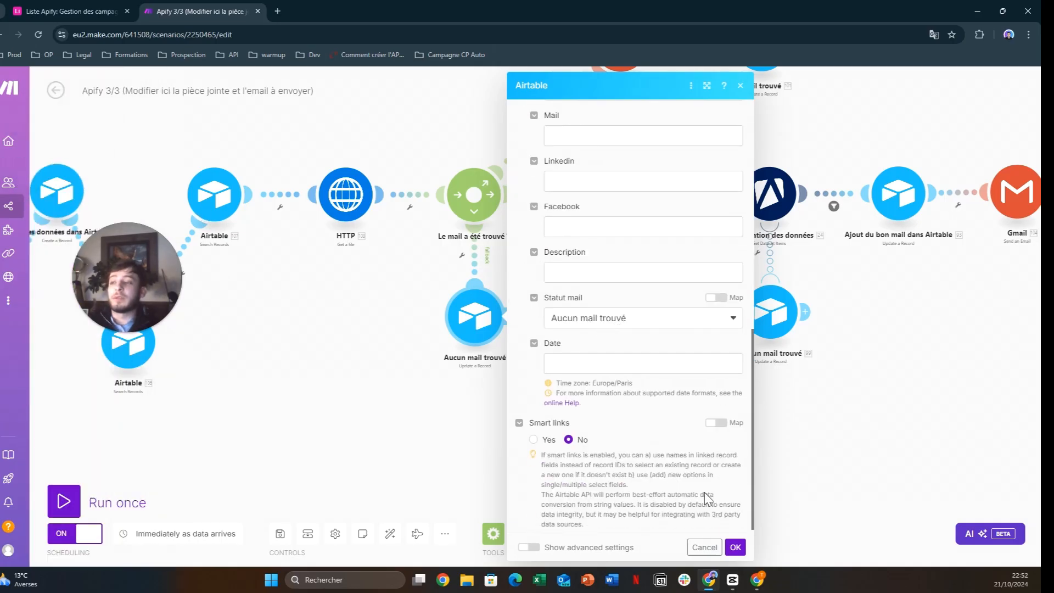
{"action": "left_click", "coordinate": [735, 547]}
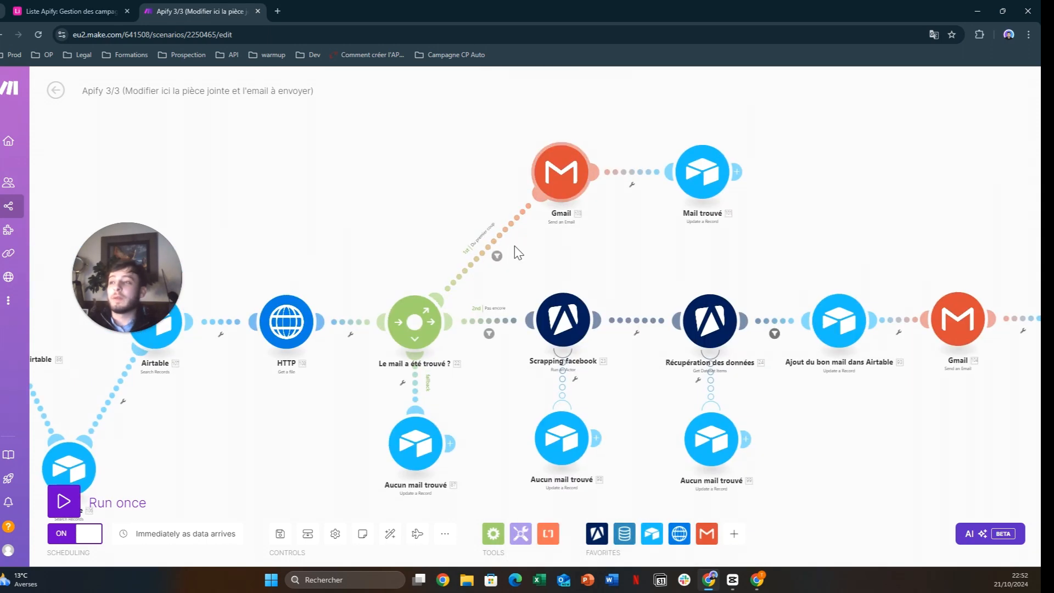
Review the recipient, subject, content and attachment mappings of the Gmail module on the Du premier coup route.
{"action": "left_click", "coordinate": [557, 193]}
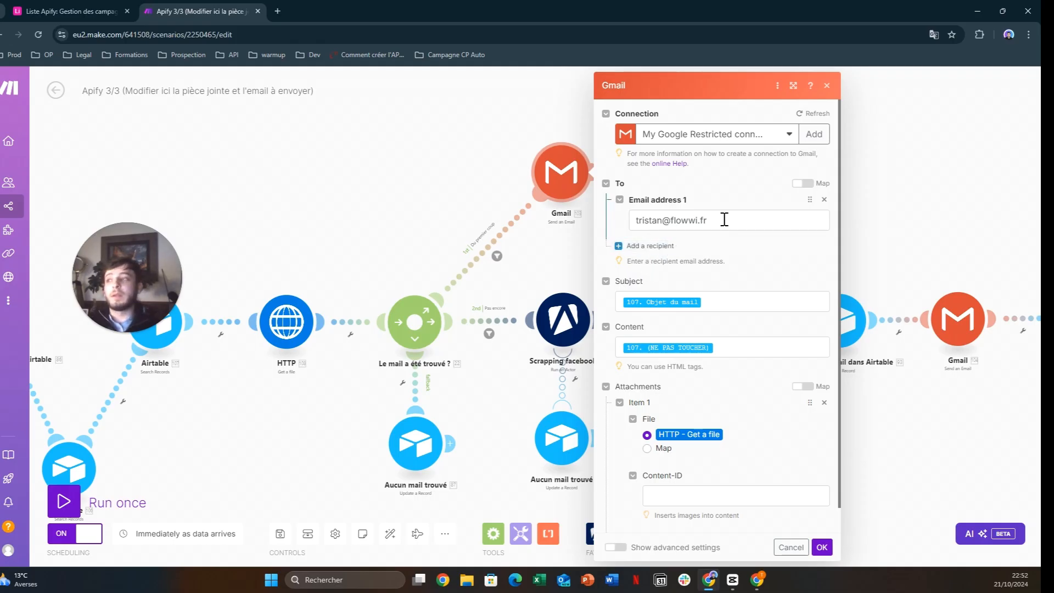
{"action": "scroll", "coordinate": [467, 208], "scroll_direction": "down", "scroll_amount": 3}
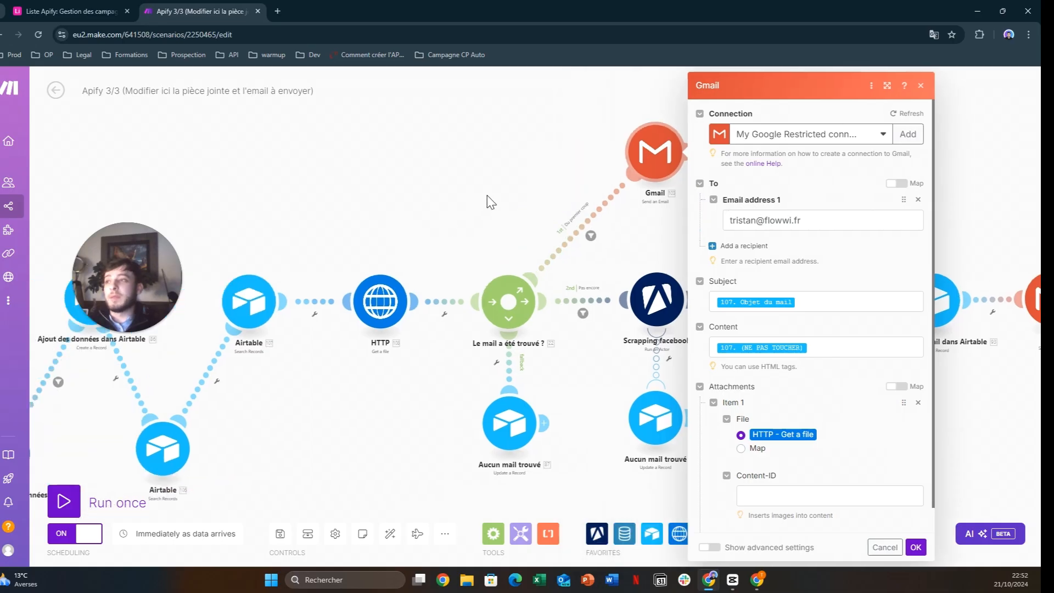
{"action": "left_click_drag", "start_coordinate": [442, 165], "coordinate": [480, 154]}
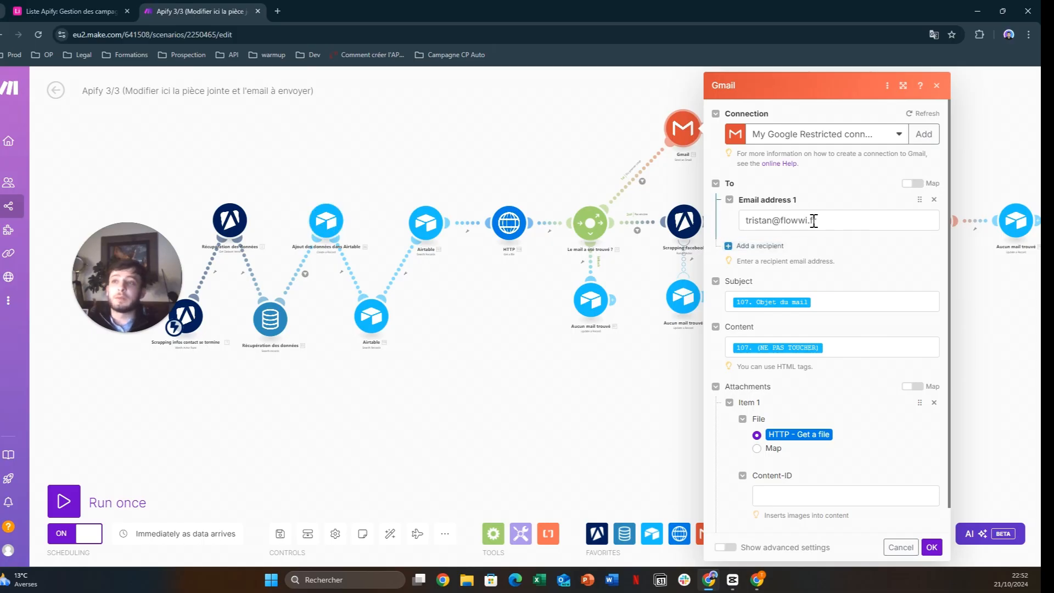
{"action": "left_click", "coordinate": [834, 220]}
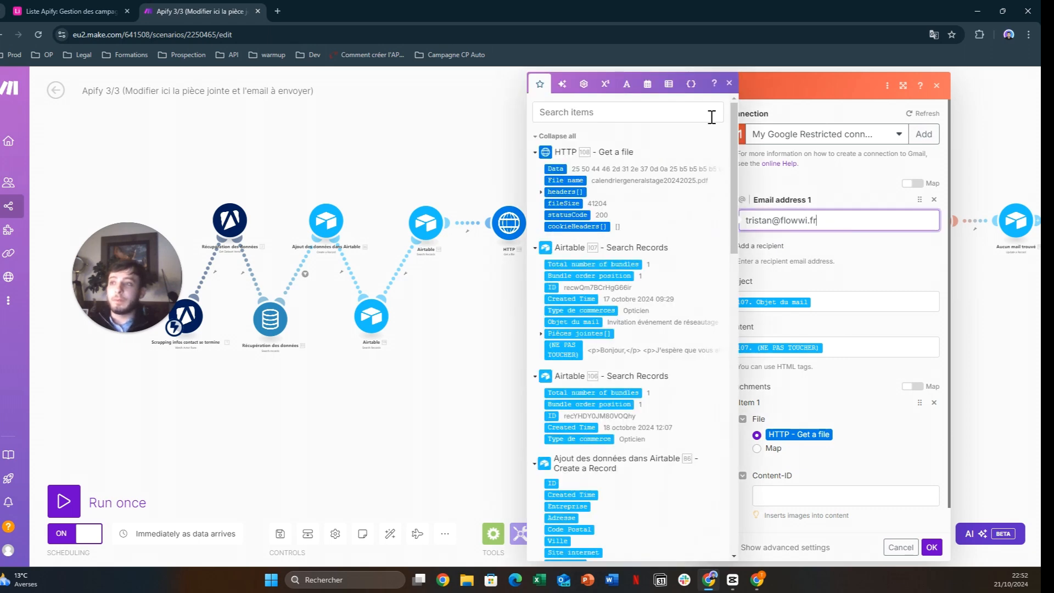
{"action": "left_click", "coordinate": [729, 84]}
{"action": "scroll", "coordinate": [777, 258], "scroll_direction": "down", "scroll_amount": 1}
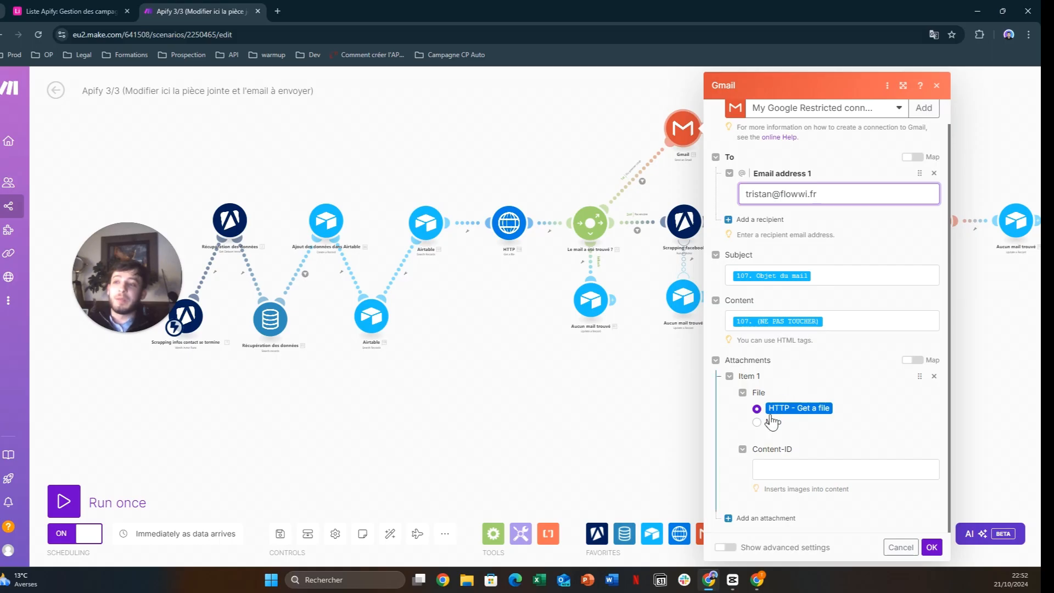
{"action": "left_click", "coordinate": [931, 547]}
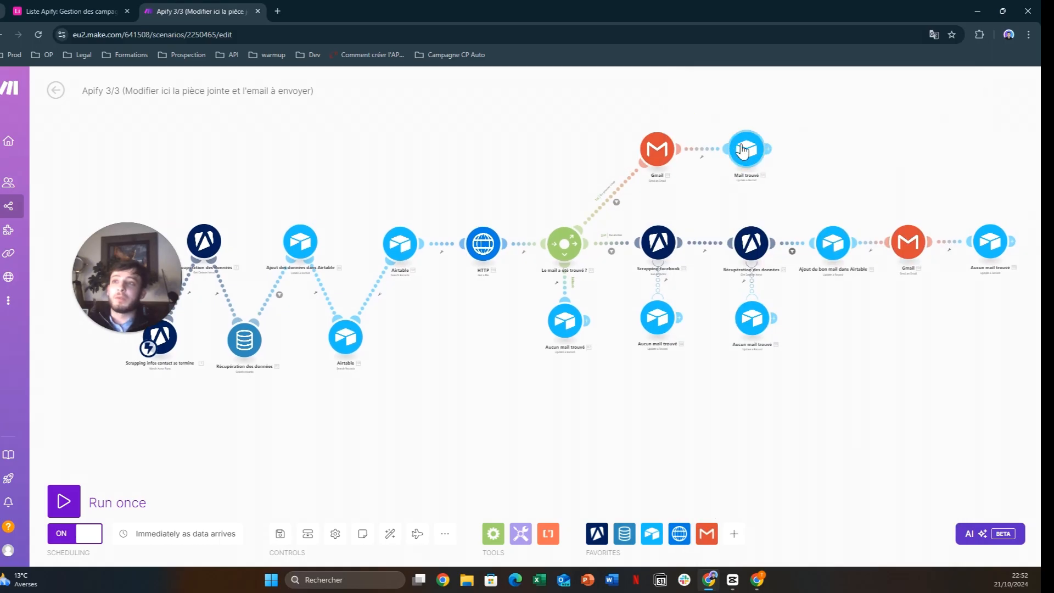
Review the Record ID and Statut mail settings of the Mail trouvé module on the Du premier coup route.
{"action": "left_click", "coordinate": [742, 150]}
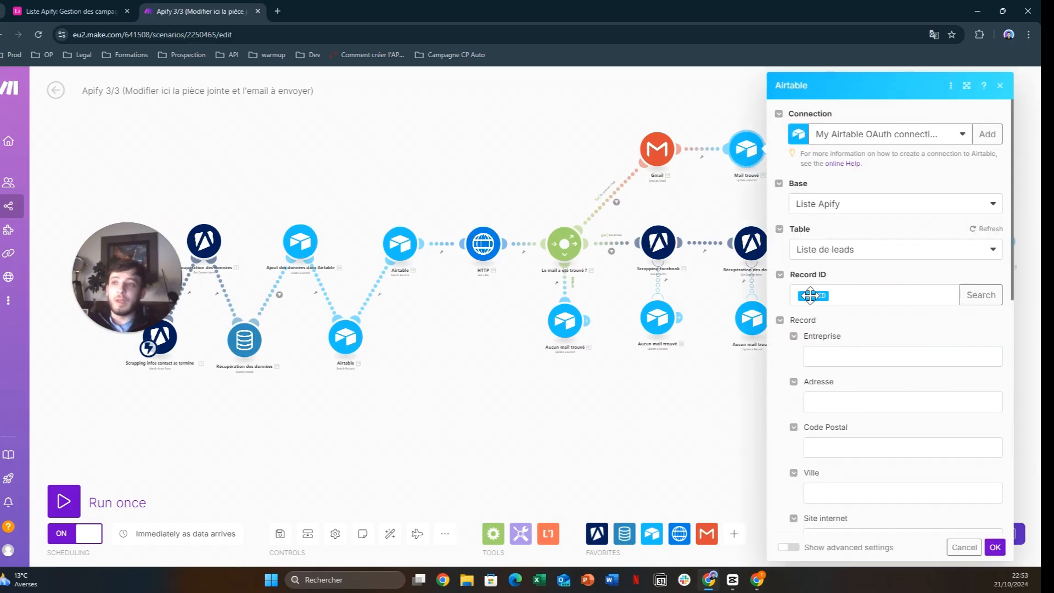
{"action": "scroll", "coordinate": [831, 298], "scroll_direction": "down", "scroll_amount": 10}
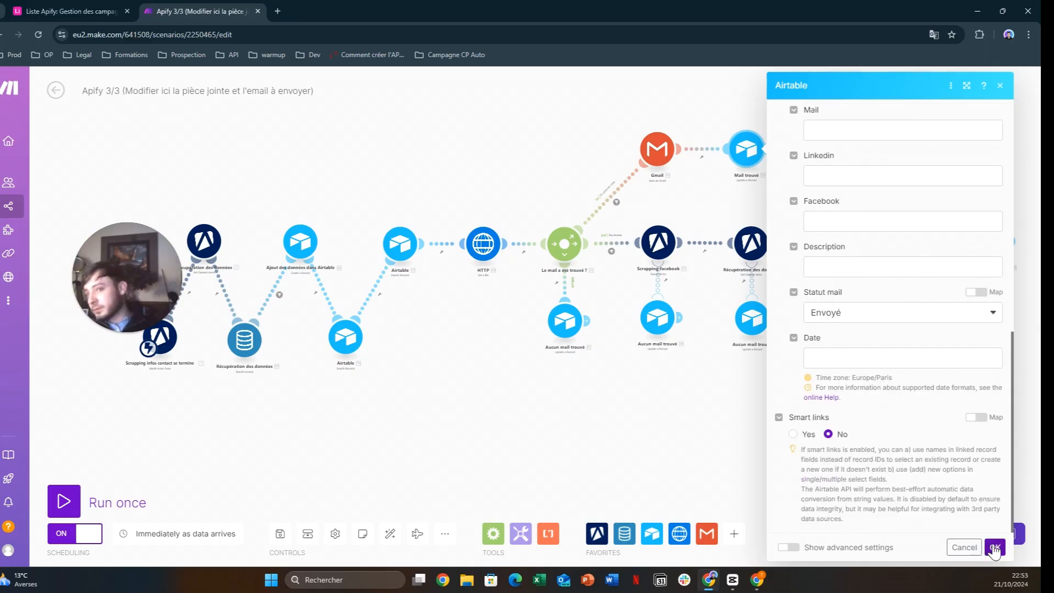
{"action": "left_click", "coordinate": [993, 547]}
Review the conditions of the Pas encore filter between the router and the Scrapping facebook module.
{"action": "scroll", "coordinate": [609, 330], "scroll_direction": "up", "scroll_amount": 3}
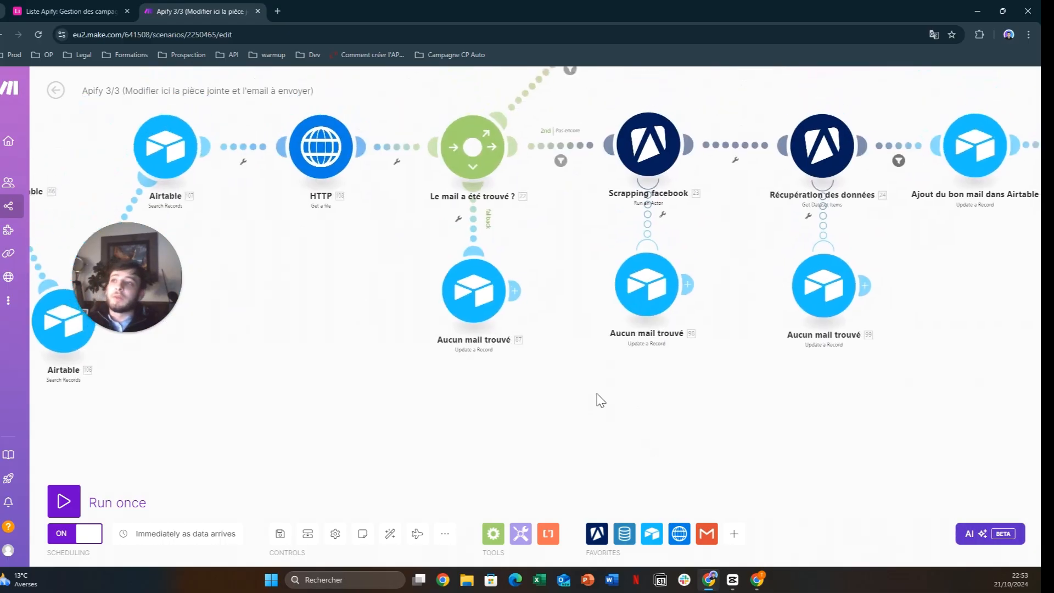
{"action": "scroll", "coordinate": [601, 400], "scroll_direction": "down", "scroll_amount": 3}
{"action": "left_click", "coordinate": [577, 269]}
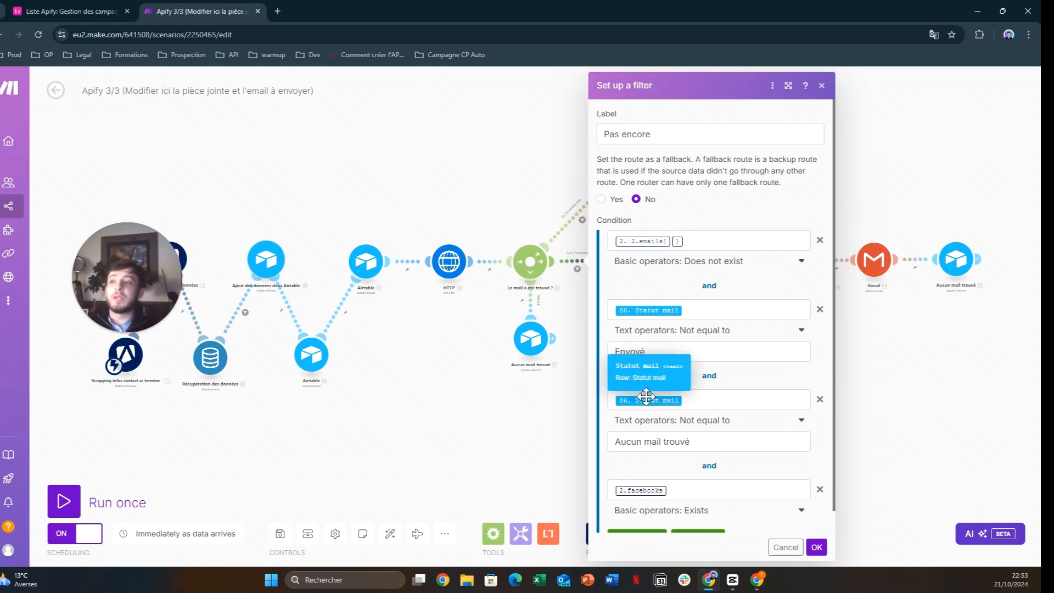
{"action": "scroll", "coordinate": [642, 425], "scroll_direction": "down", "scroll_amount": 1}
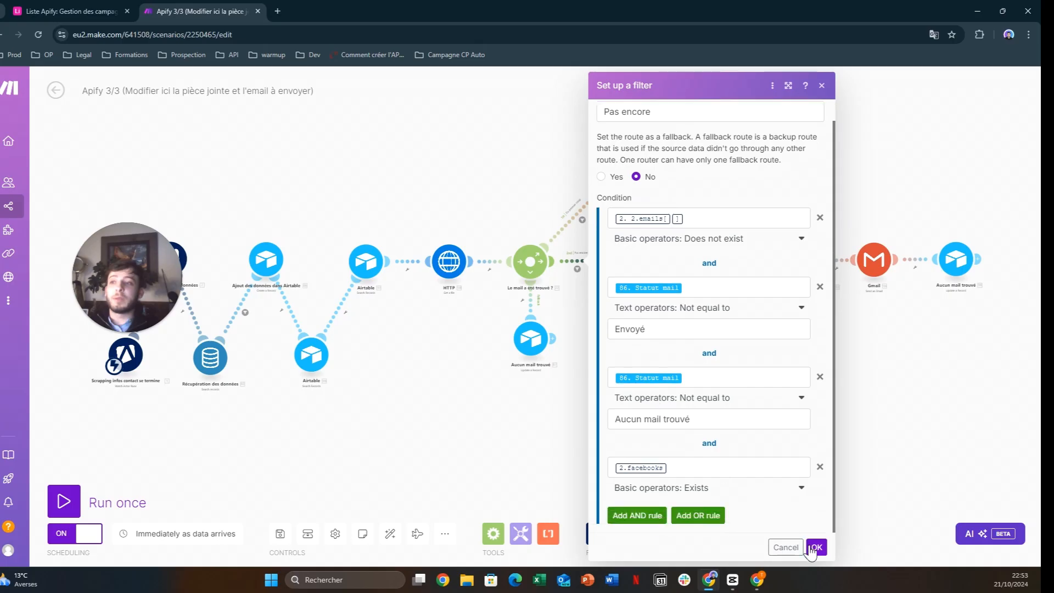
{"action": "left_click", "coordinate": [816, 547]}
Review the actor and input JSON of the Scrapping facebook module and the Dataset ID mapping of the following Récupération des données module.
{"action": "left_click_drag", "start_coordinate": [598, 389], "coordinate": [589, 394]}
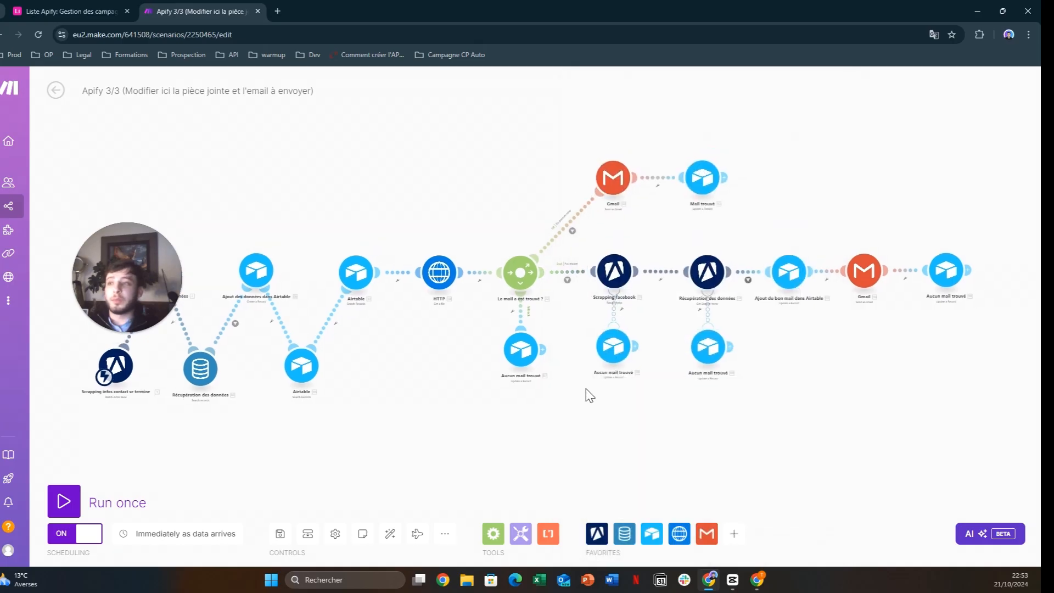
{"action": "left_click", "coordinate": [609, 286]}
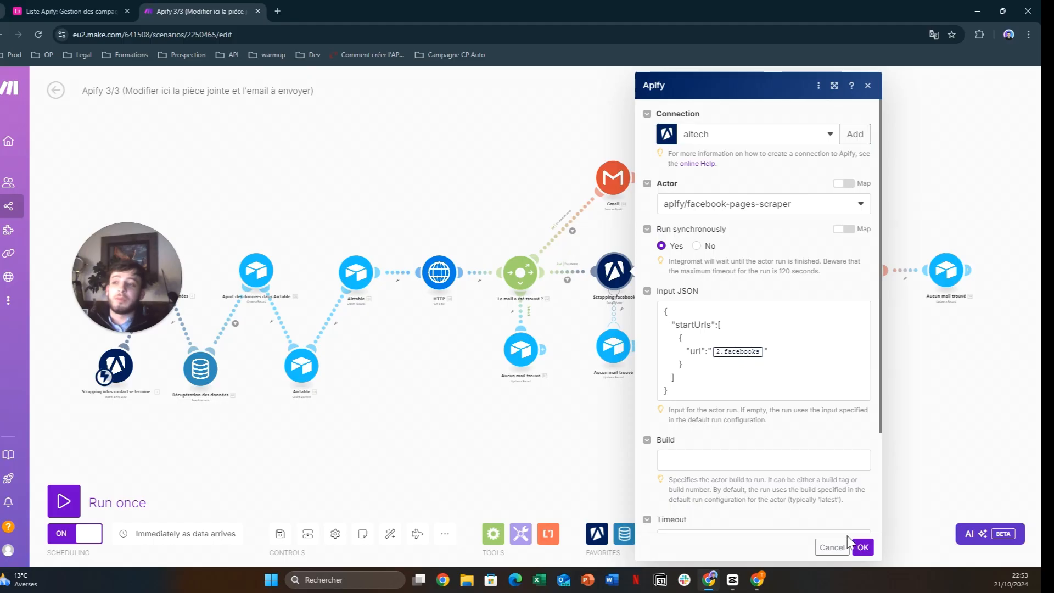
{"action": "left_click", "coordinate": [862, 547]}
{"action": "scroll", "coordinate": [748, 393], "scroll_direction": "up", "scroll_amount": 4}
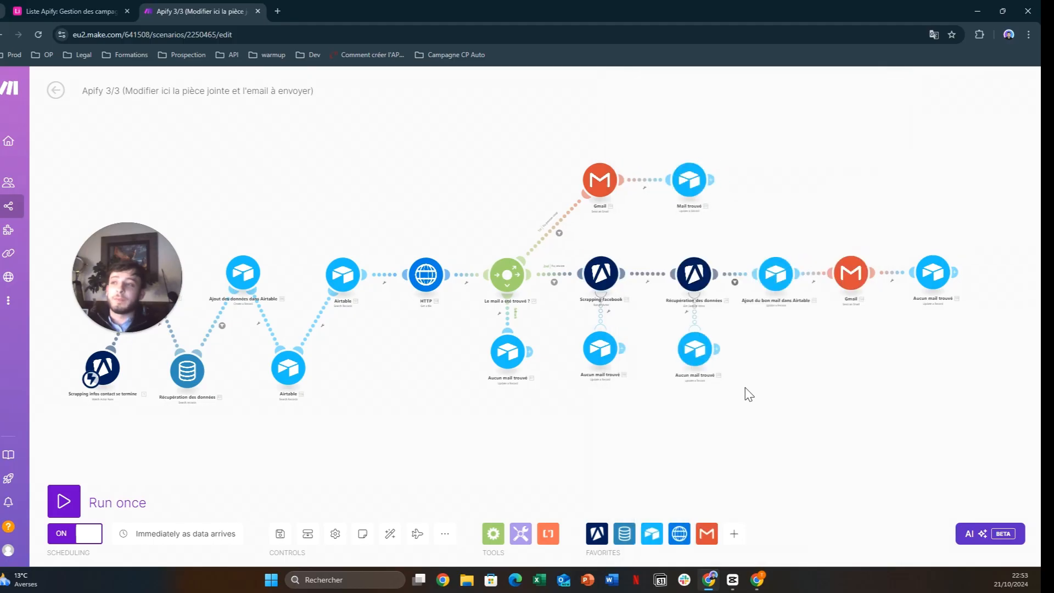
{"action": "left_click", "coordinate": [679, 250]}
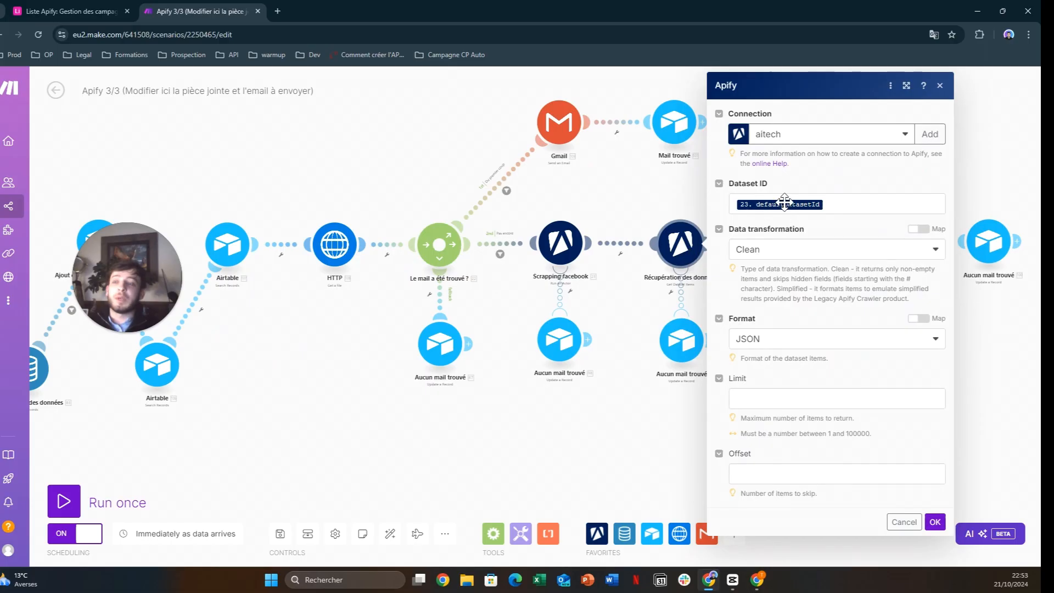
{"action": "left_click", "coordinate": [934, 521]}
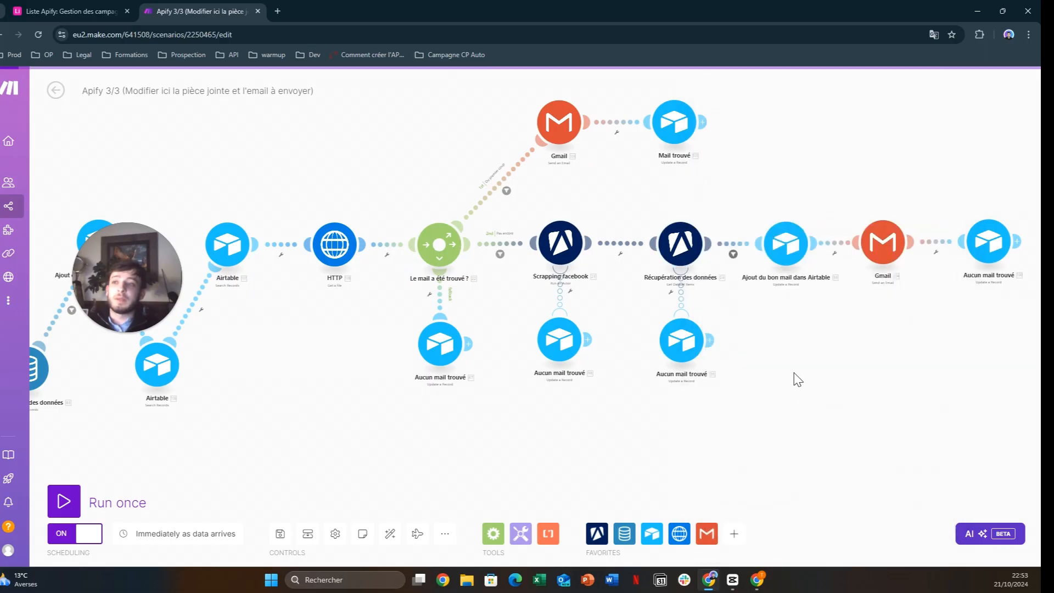
Review the email condition of the filter between Récupération des données and Ajout du bon mail dans Airtable.
{"action": "left_click", "coordinate": [689, 258]}
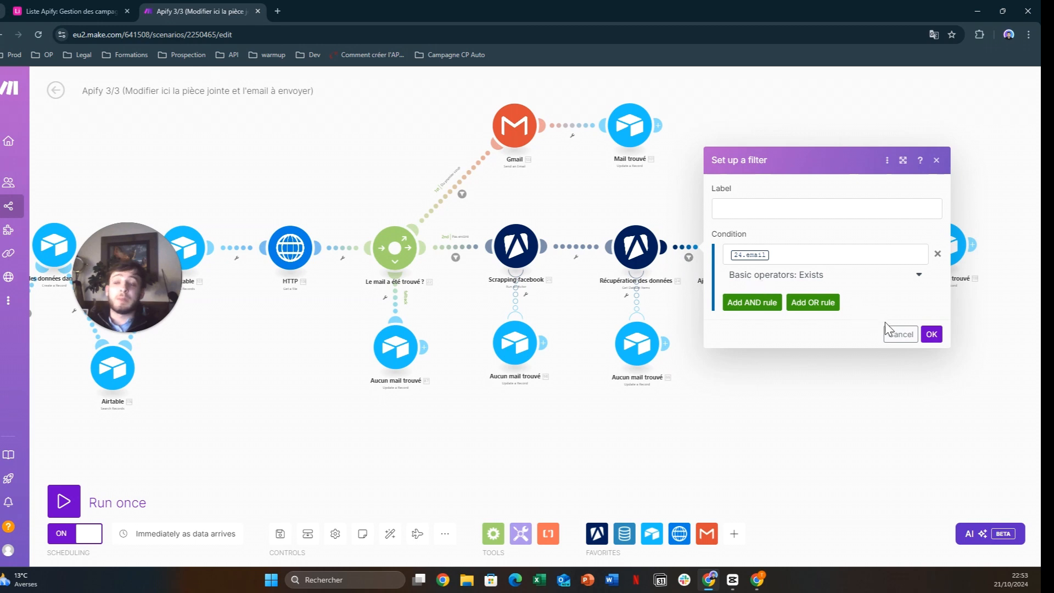
{"action": "left_click", "coordinate": [932, 333]}
{"action": "left_click_drag", "start_coordinate": [768, 331], "coordinate": [701, 346]}
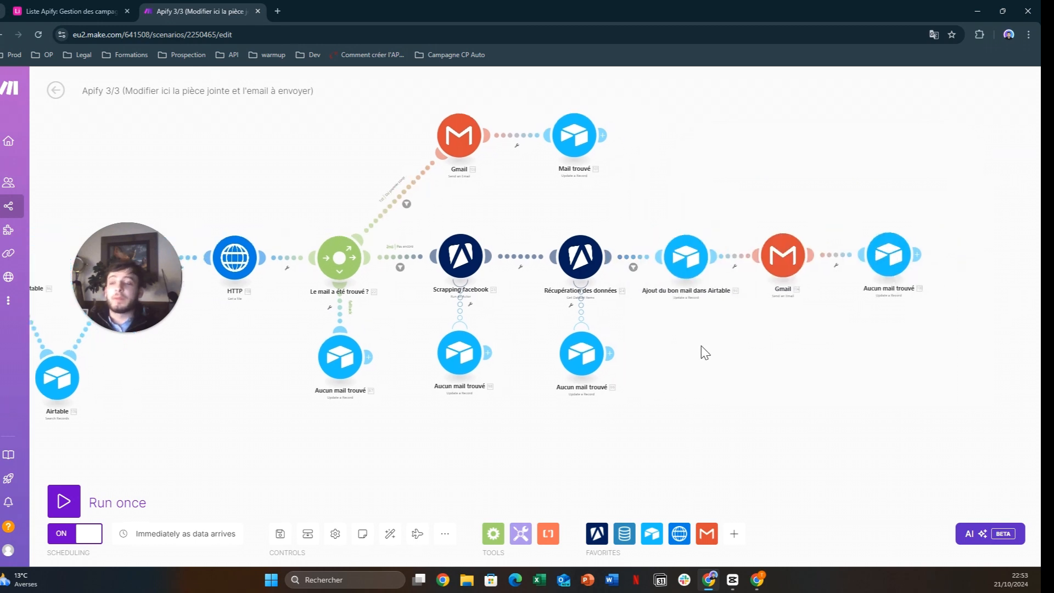
Review the Record ID, Mail and Statut mail fields of the Ajout du bon mail dans Airtable module.
{"action": "left_click", "coordinate": [686, 256]}
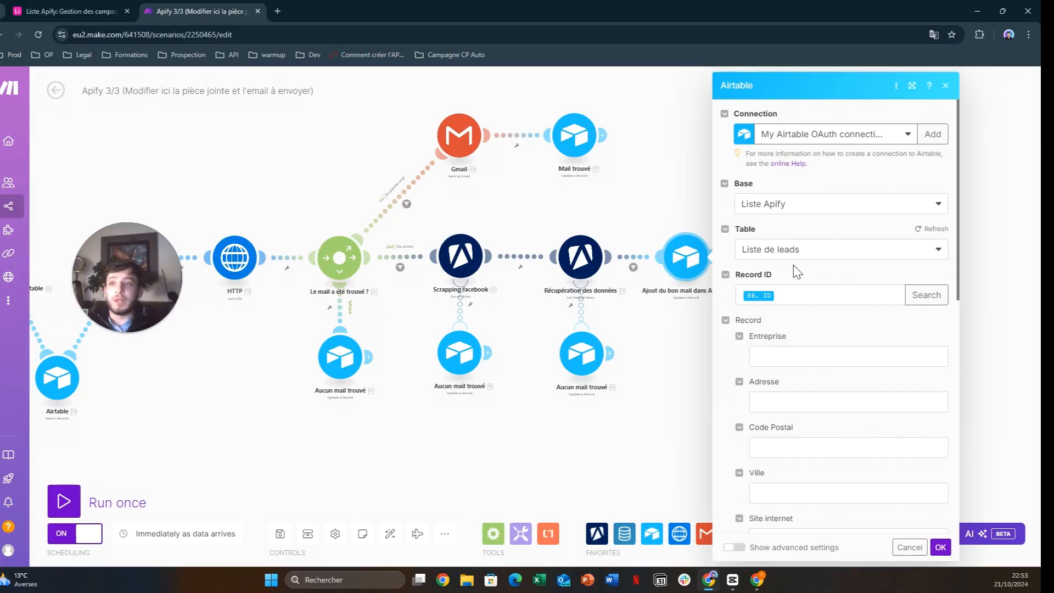
{"action": "scroll", "coordinate": [790, 247], "scroll_direction": "down", "scroll_amount": 4}
{"action": "scroll", "coordinate": [782, 159], "scroll_direction": "up", "scroll_amount": 1}
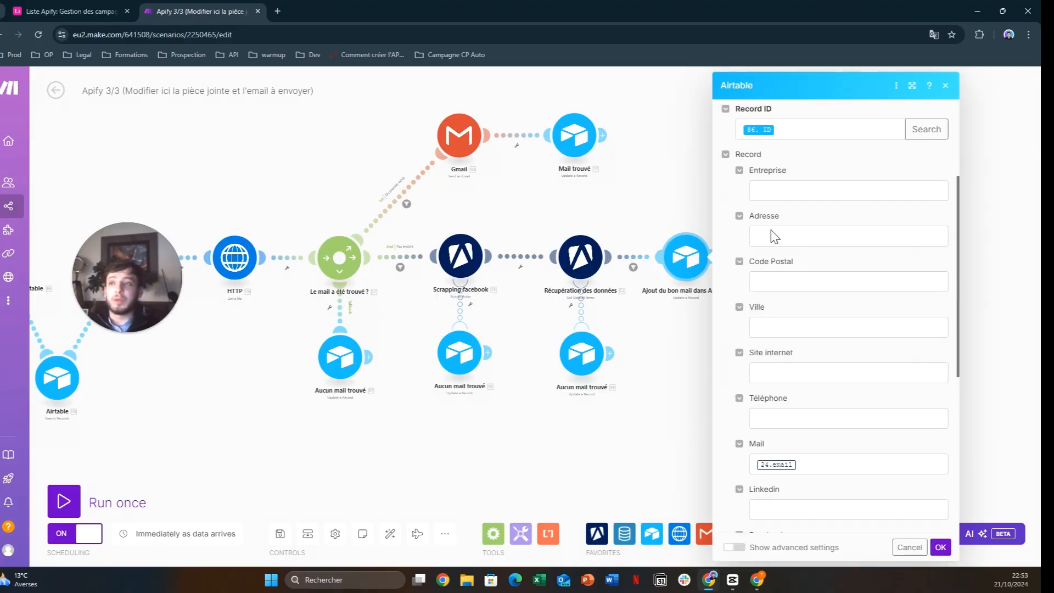
{"action": "scroll", "coordinate": [772, 233], "scroll_direction": "down", "scroll_amount": 4}
{"action": "scroll", "coordinate": [824, 318], "scroll_direction": "down", "scroll_amount": 3}
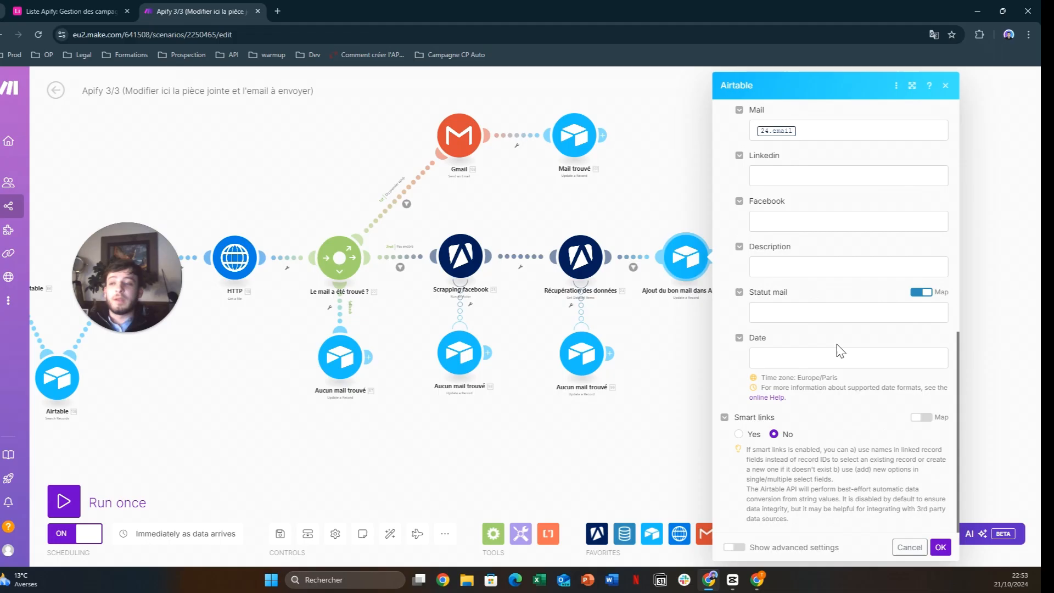
{"action": "left_click", "coordinate": [938, 548]}
Review the recipient, subject, content and attachment mappings of the Gmail module on the Pas encore route.
{"action": "left_click", "coordinate": [745, 269]}
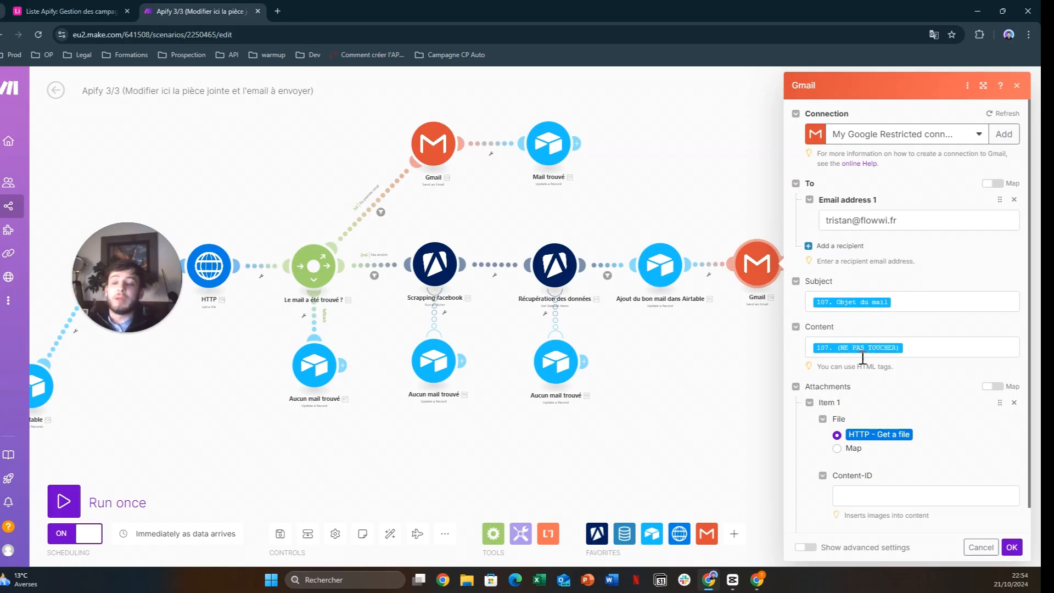
{"action": "scroll", "coordinate": [862, 358], "scroll_direction": "down", "scroll_amount": 1}
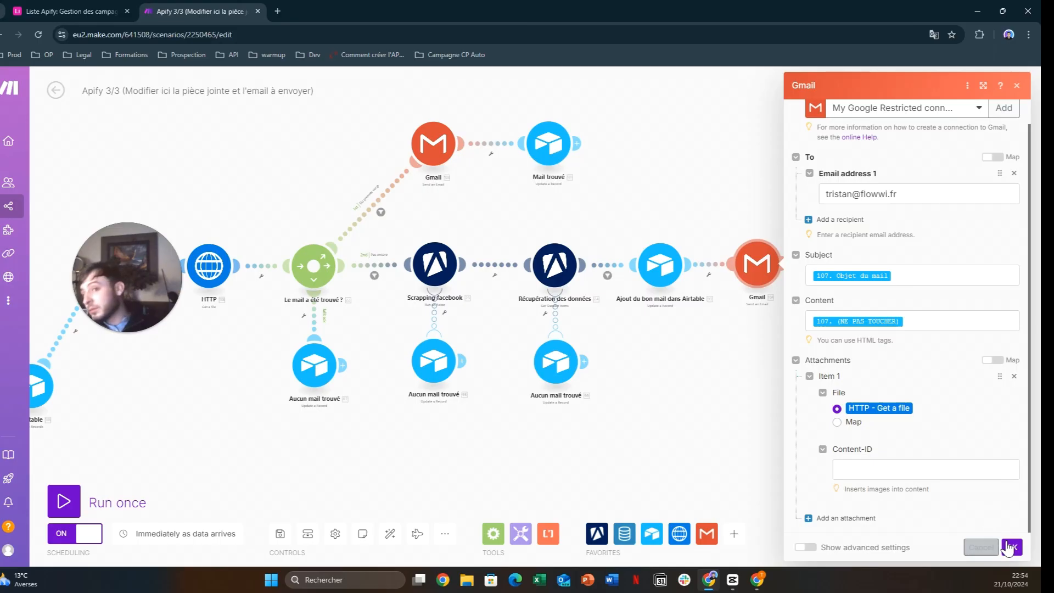
{"action": "left_click", "coordinate": [980, 547]}
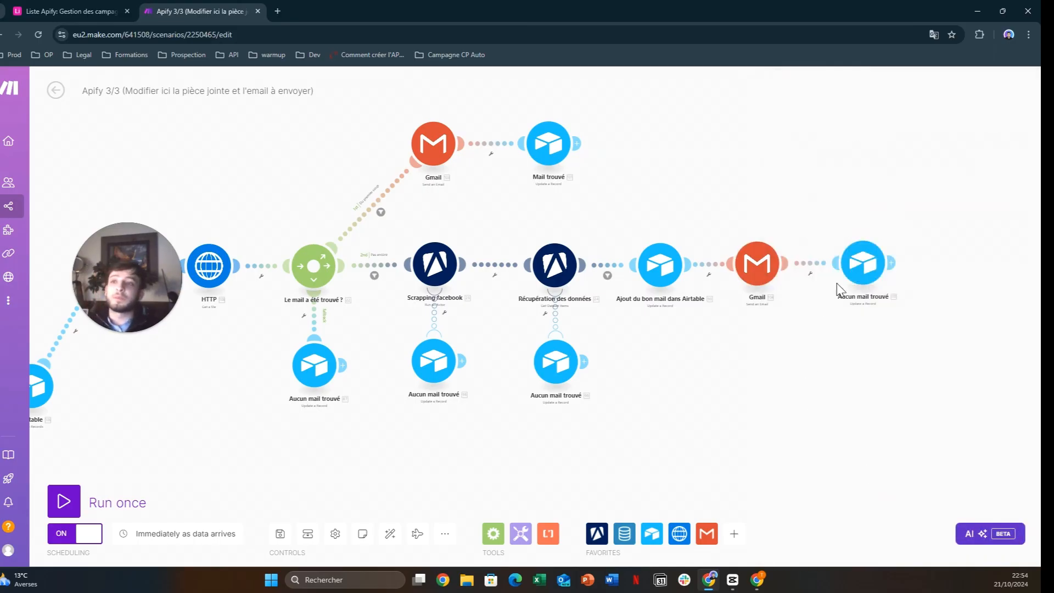
Review the Record ID and Statut mail settings of the final Airtable module on the Pas encore route.
{"action": "left_click", "coordinate": [851, 279]}
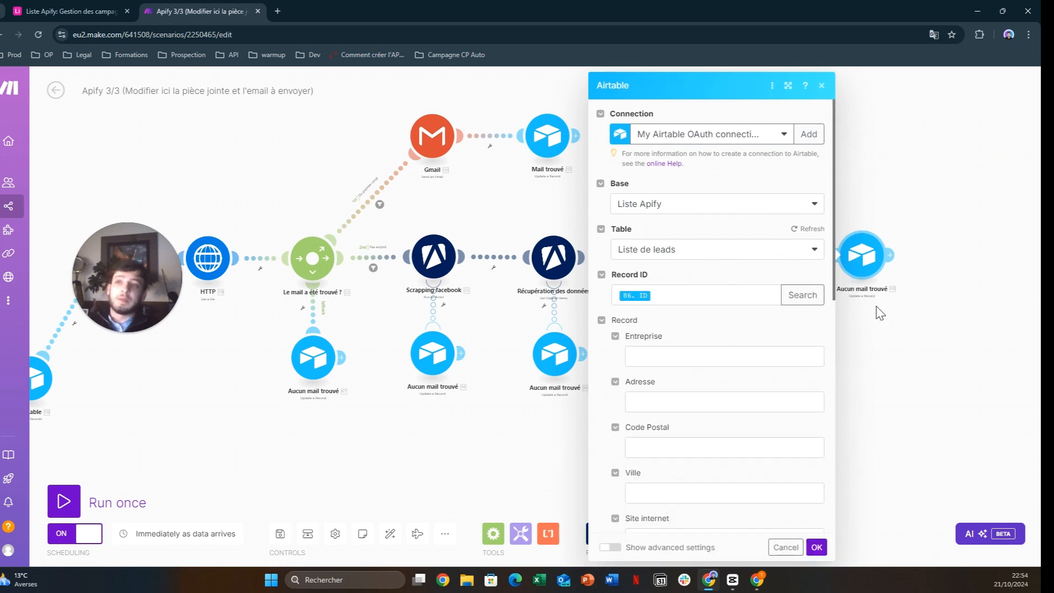
{"action": "scroll", "coordinate": [767, 358], "scroll_direction": "down", "scroll_amount": 4}
{"action": "scroll", "coordinate": [708, 230], "scroll_direction": "up", "scroll_amount": 5}
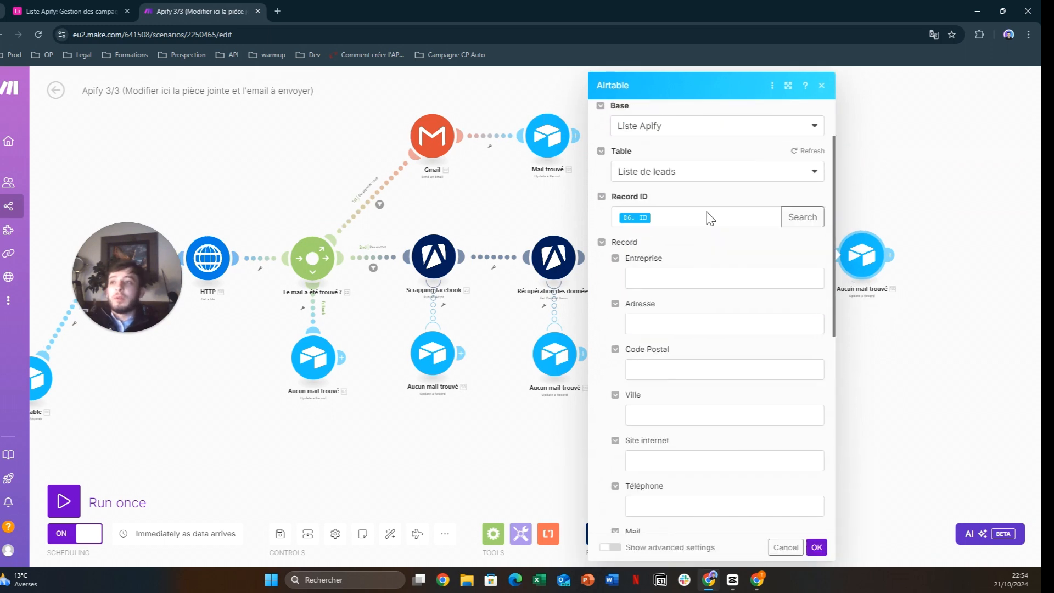
{"action": "scroll", "coordinate": [668, 325], "scroll_direction": "down", "scroll_amount": 8}
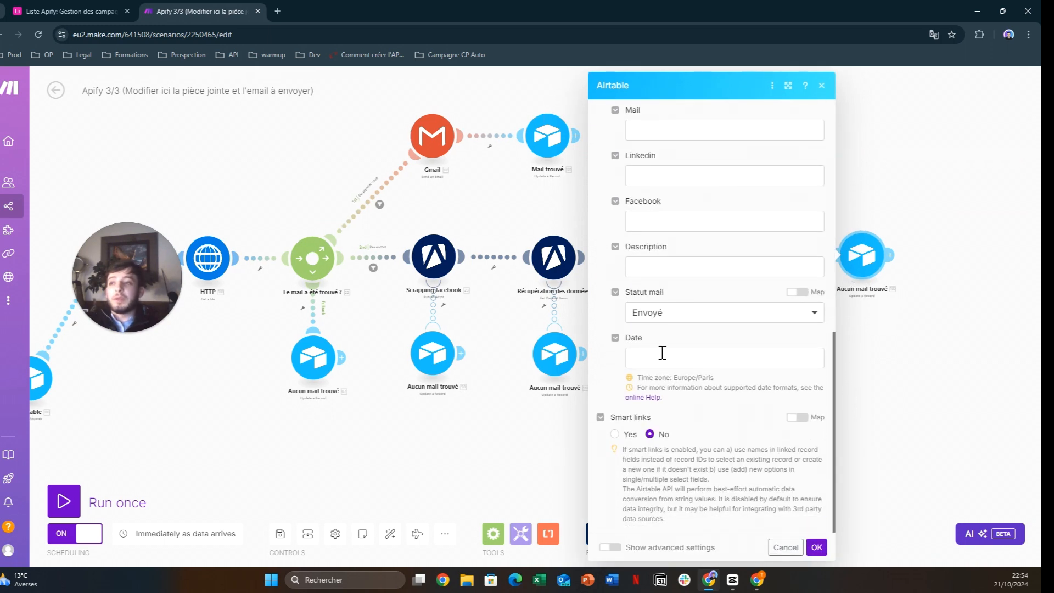
{"action": "left_click", "coordinate": [817, 546]}
Rename the Airtable module following the Gmail module on the Pas encore route as Mail trouvé.
{"action": "right_click", "coordinate": [858, 254]}
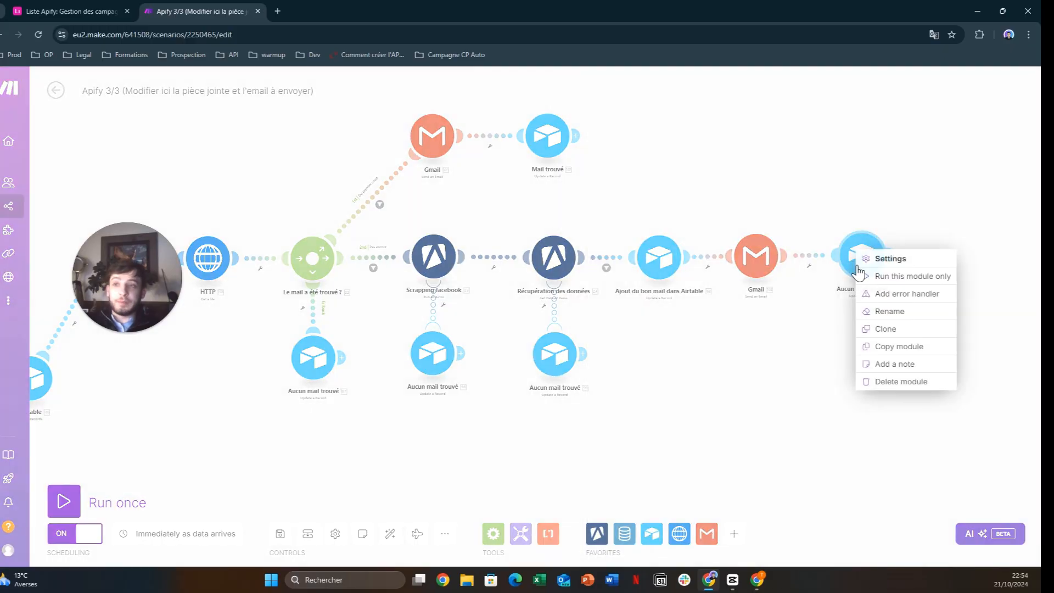
{"action": "left_click", "coordinate": [883, 311]}
{"action": "key", "text": "ctrl+shift+Left"}
{"action": "key", "text": "ctrl+shift+Left"}
{"action": "key", "text": "ctrl+shift+Left"}
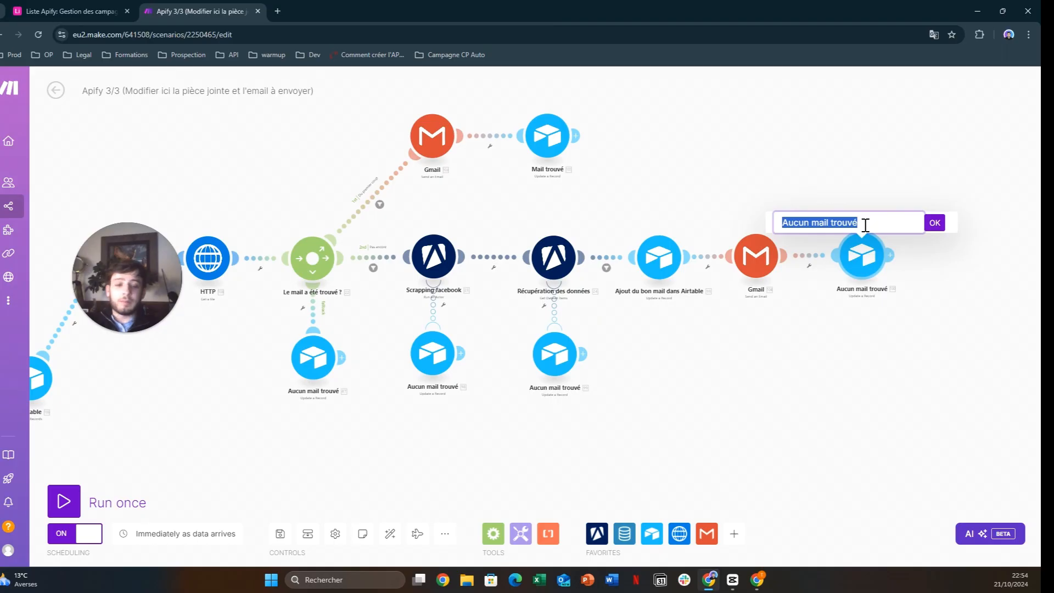
{"action": "type", "text": "M"}
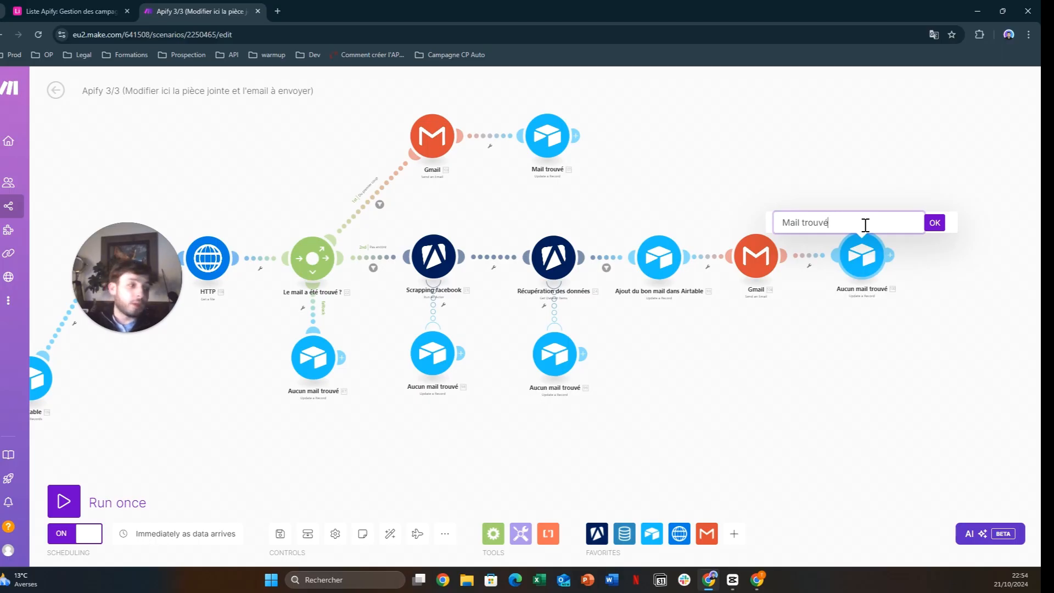
{"action": "left_click", "coordinate": [935, 222]}
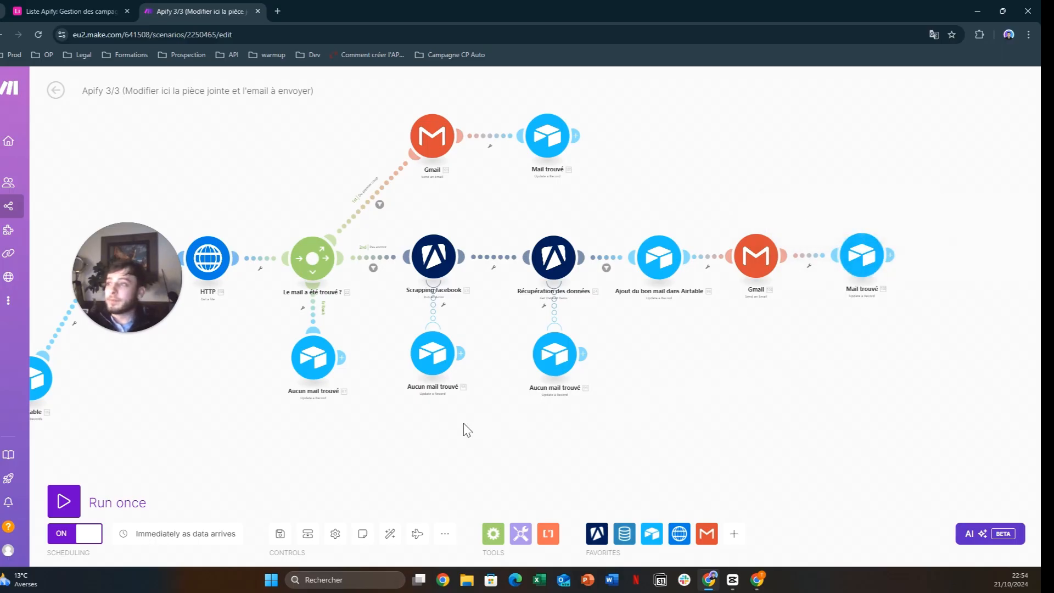
Recheck the Statut mail setting of the Aucun mail trouvé module on the router's fallback route.
{"action": "left_click_drag", "start_coordinate": [414, 431], "coordinate": [461, 431]}
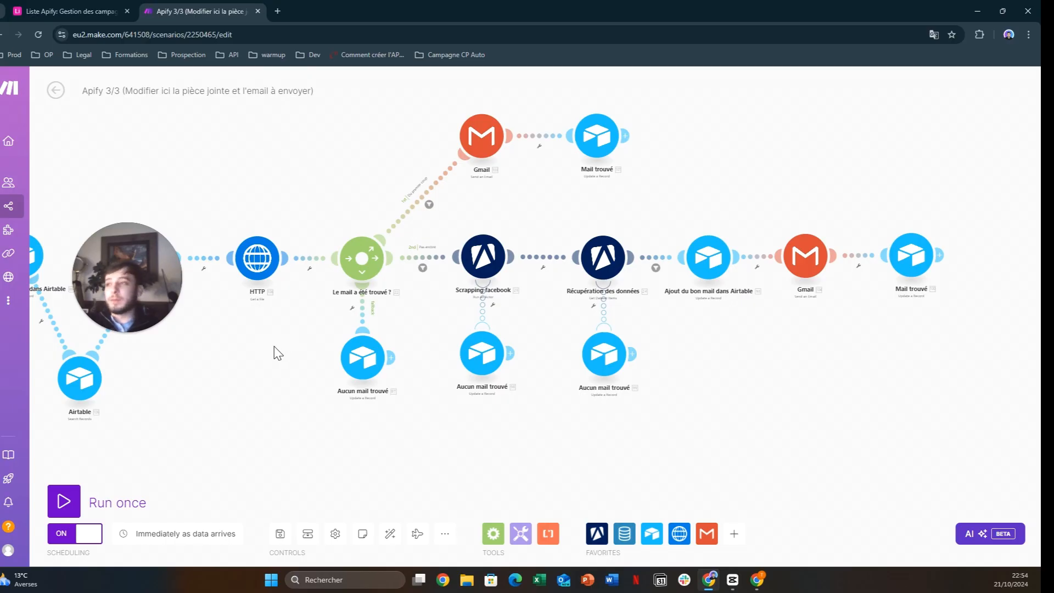
{"action": "left_click", "coordinate": [362, 356]}
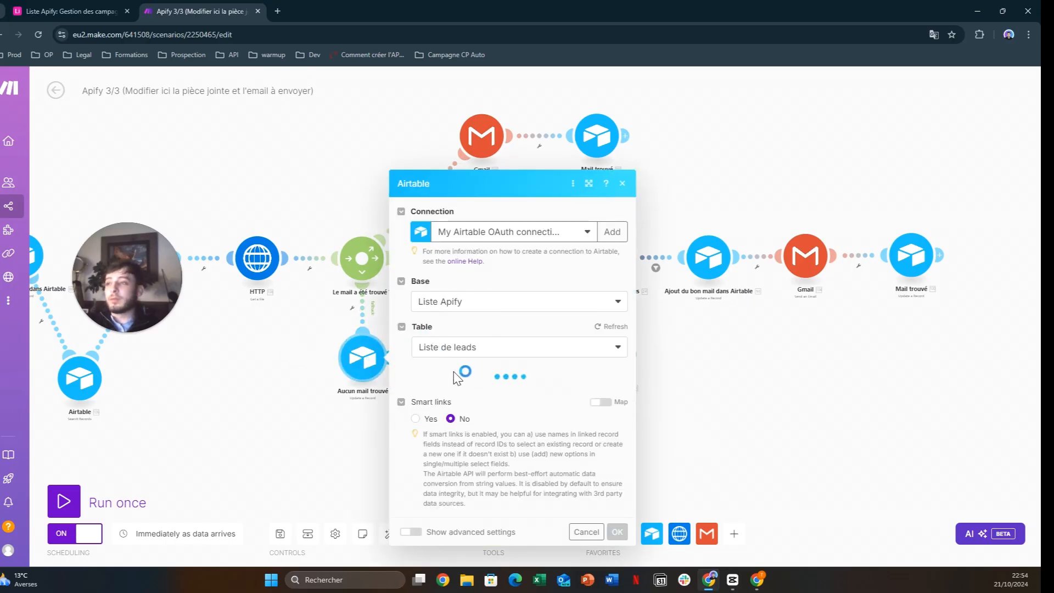
{"action": "scroll", "coordinate": [466, 281], "scroll_direction": "down", "scroll_amount": 8}
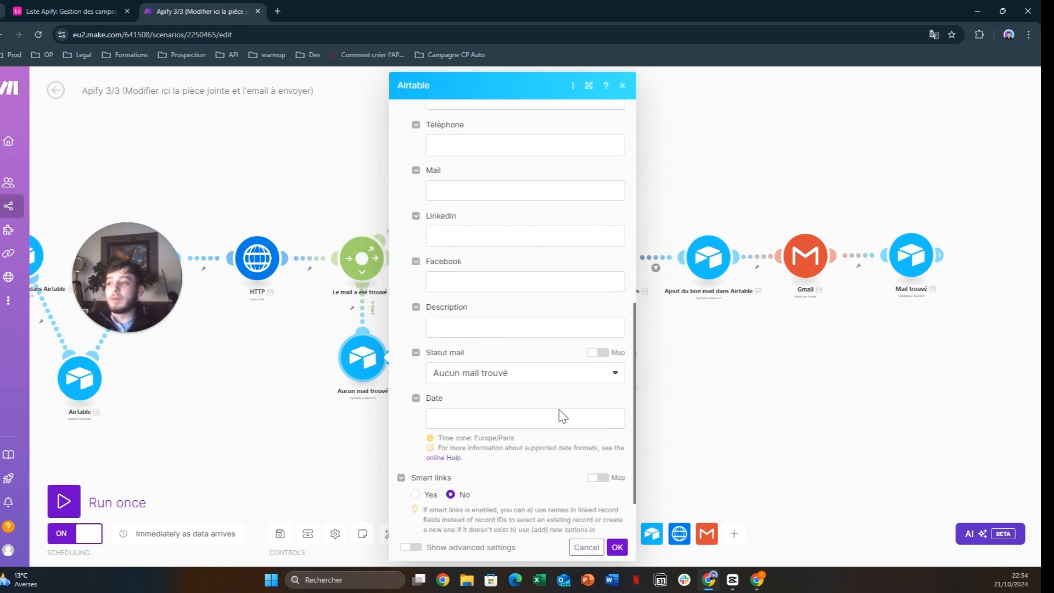
{"action": "left_click", "coordinate": [617, 547]}
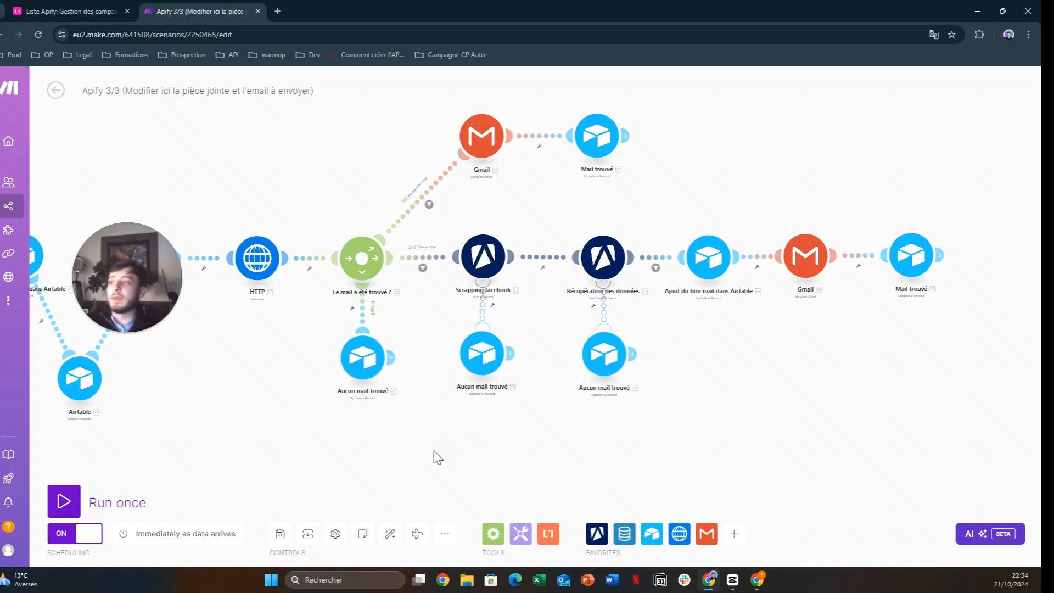
Check the Opticien row's (NE PAS TOUCHER) email text in Gestion des campagnes and the activation of the Apify VF scenarios in Make.
{"action": "scroll", "coordinate": [417, 459], "scroll_direction": "down", "scroll_amount": 5}
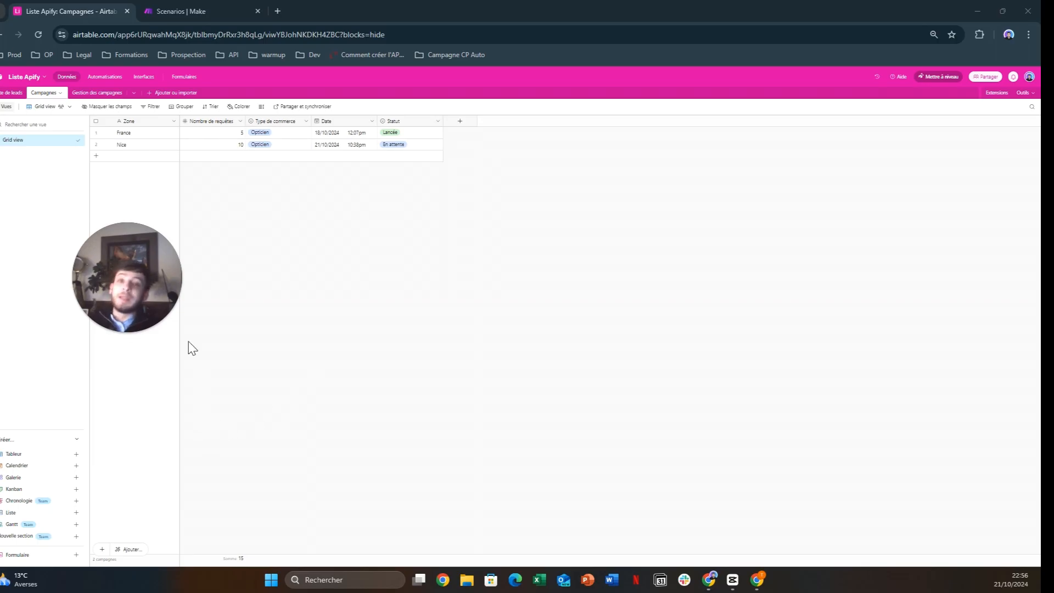
{"action": "left_click", "coordinate": [94, 93]}
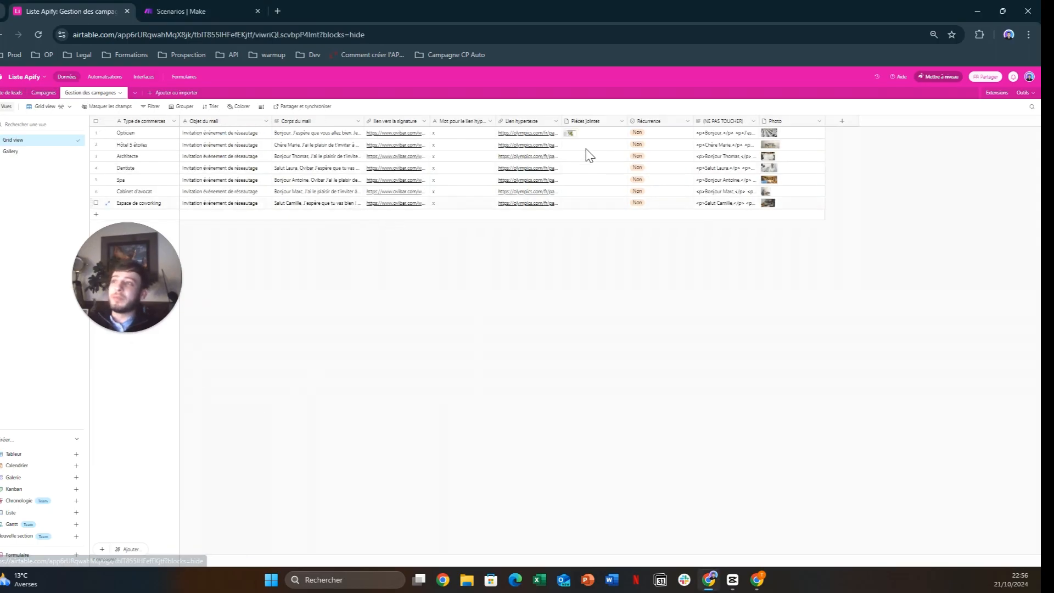
{"action": "left_click", "coordinate": [722, 135]}
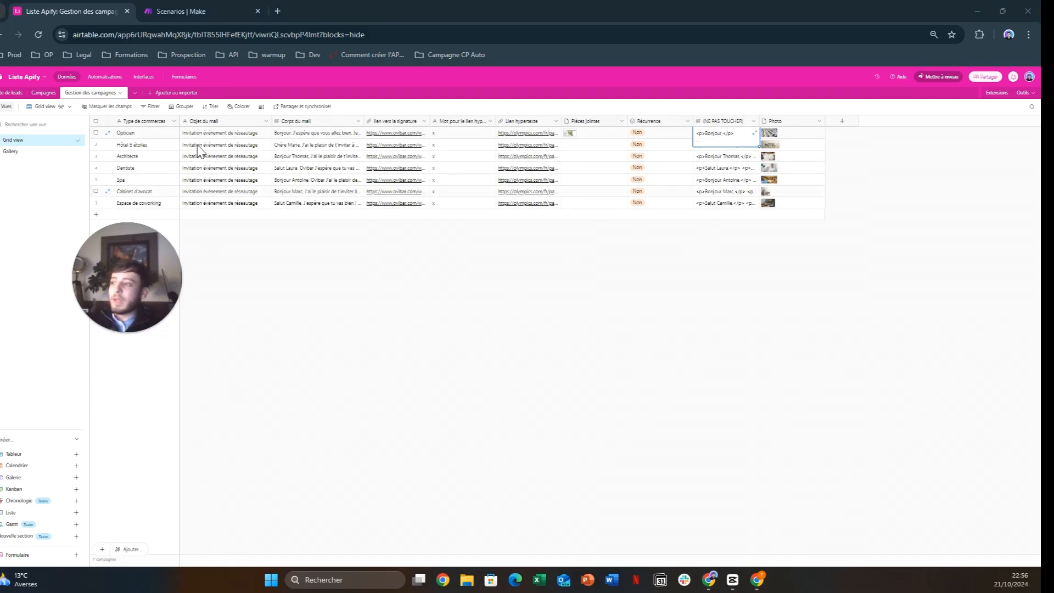
{"action": "left_click", "coordinate": [213, 9]}
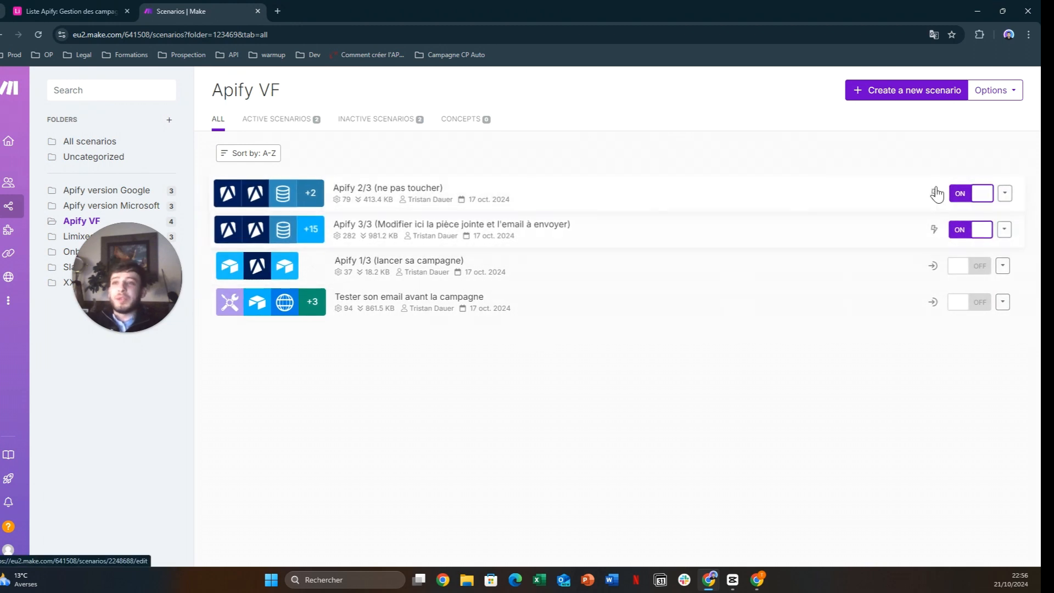
{"action": "left_click", "coordinate": [57, 9]}
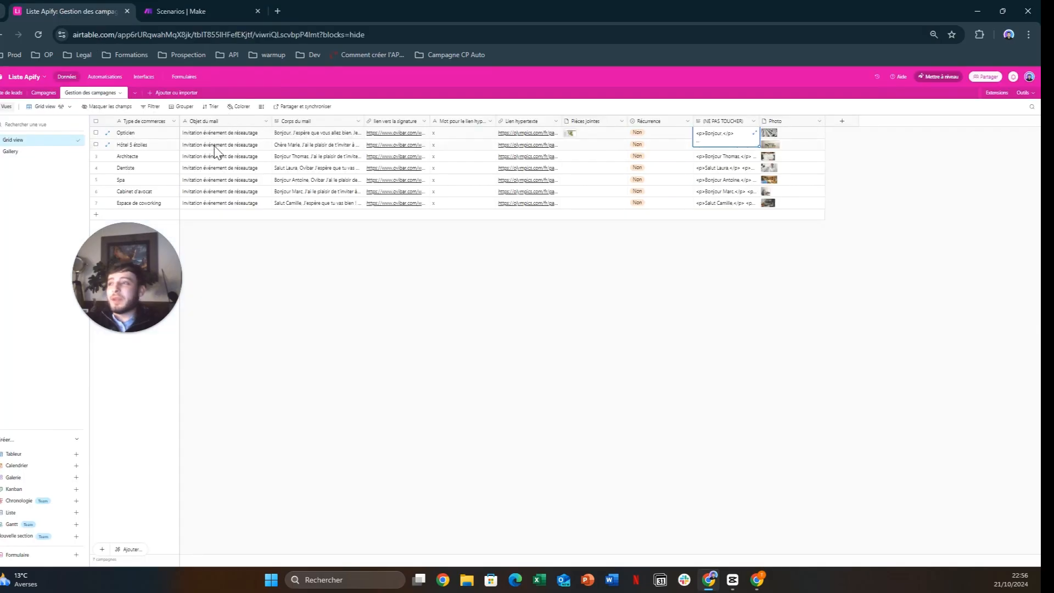
In the Campagnes table, set the pending Nice campaign's Nombre de requêtes to 6 and its Zone to Lens.
{"action": "left_click", "coordinate": [39, 93]}
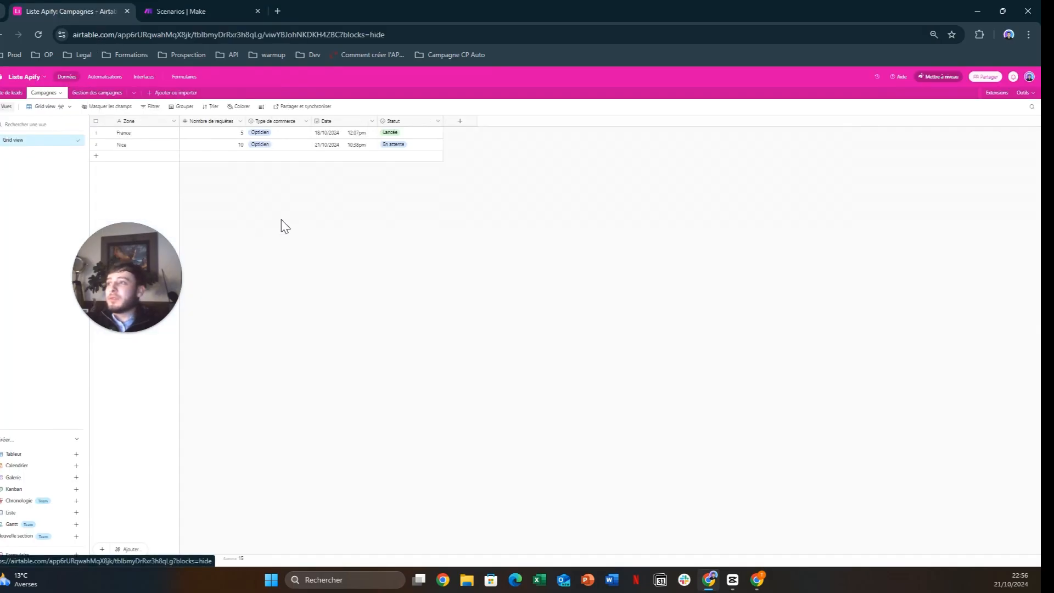
{"action": "left_click", "coordinate": [217, 145]}
{"action": "left_click", "coordinate": [217, 145]}
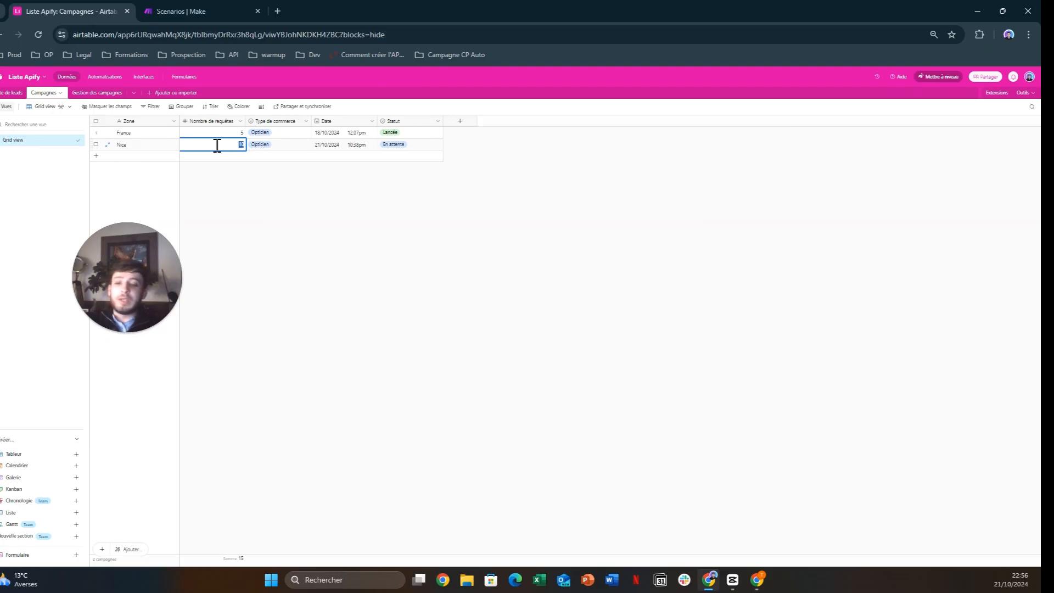
{"action": "left_click", "coordinate": [155, 145]}
{"action": "left_click", "coordinate": [154, 144]}
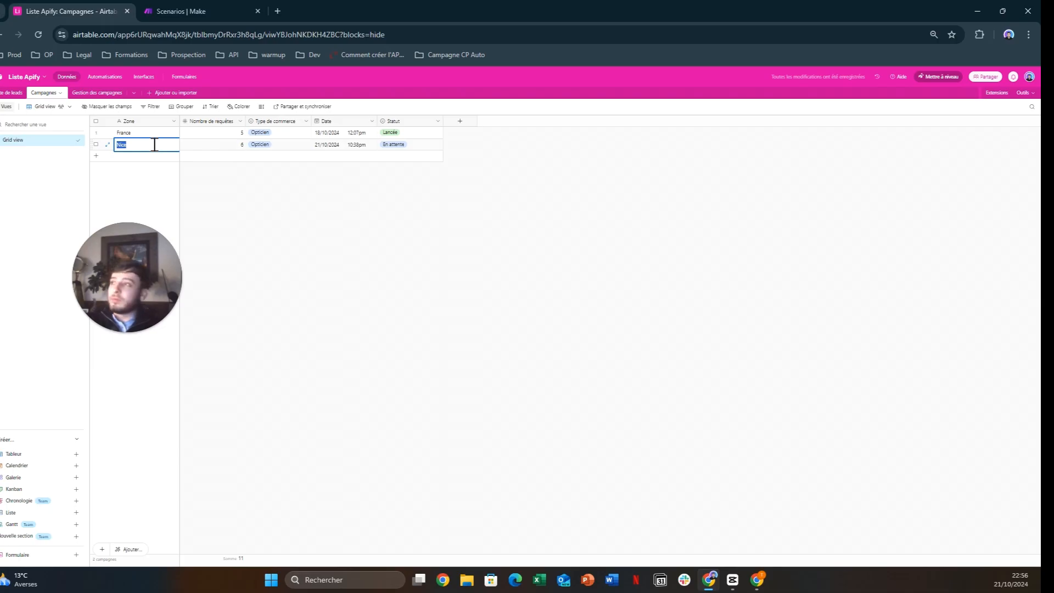
{"action": "type", "text": "Lens"}
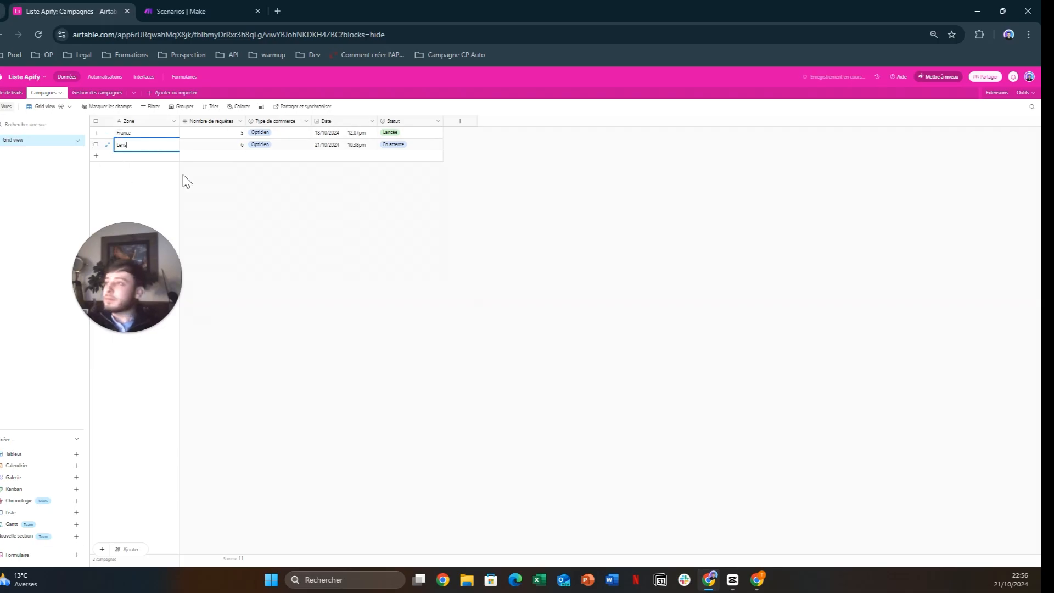
{"action": "left_click", "coordinate": [220, 180]}
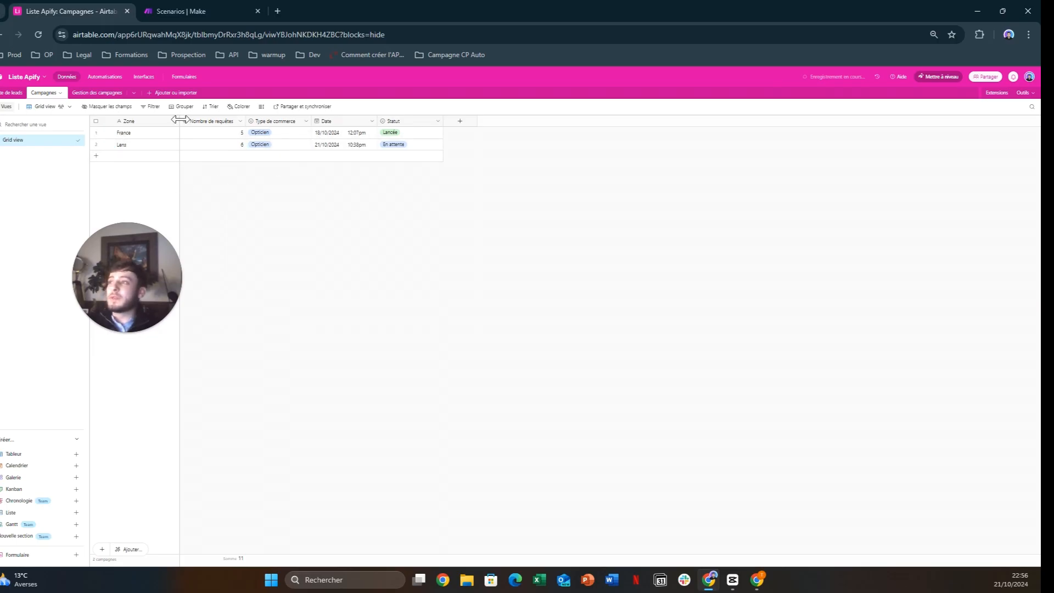
Switch to Make, open the Apify 1/3 (lancer sa campagne) scenario for editing and run it once.
{"action": "left_click", "coordinate": [168, 11]}
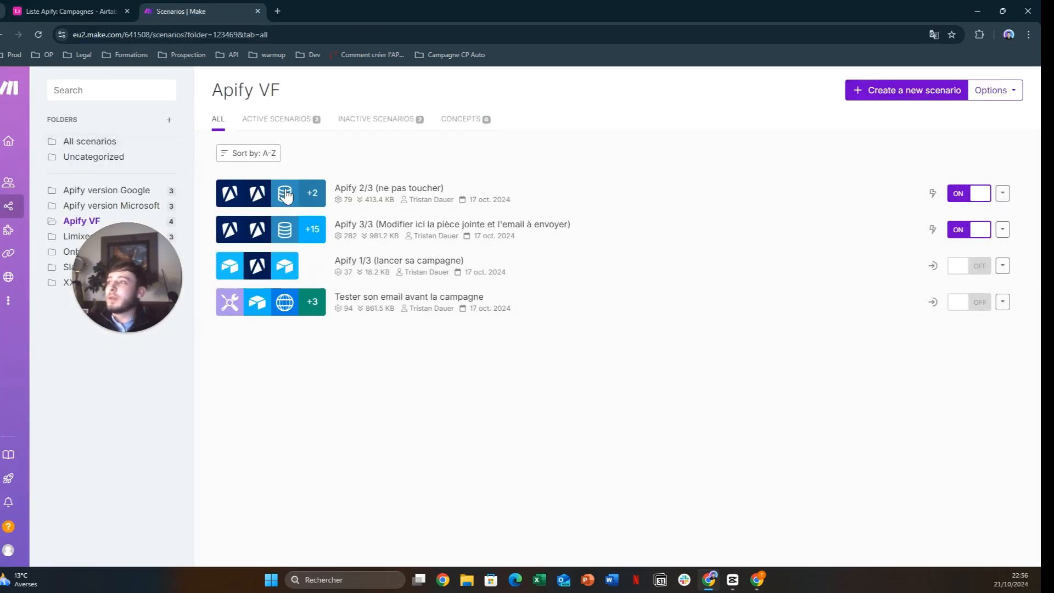
{"action": "left_click", "coordinate": [384, 267]}
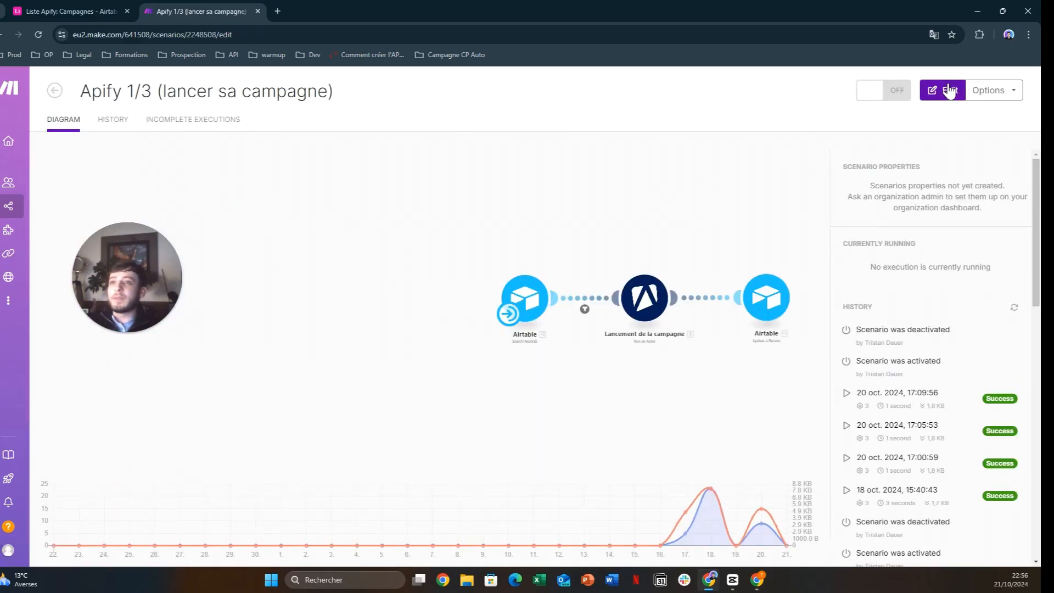
{"action": "left_click", "coordinate": [947, 90]}
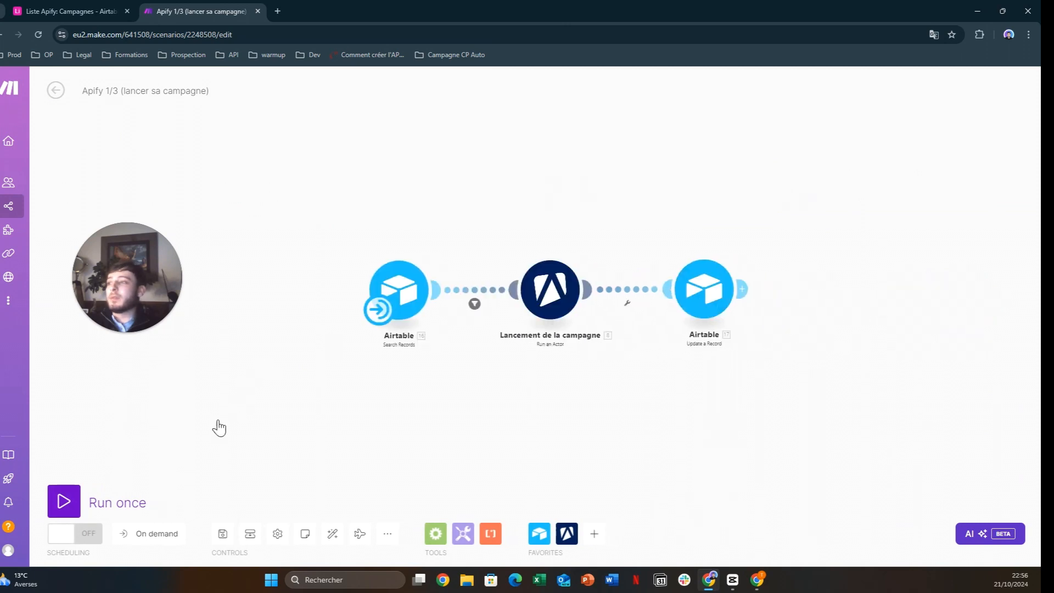
{"action": "left_click", "coordinate": [64, 501]}
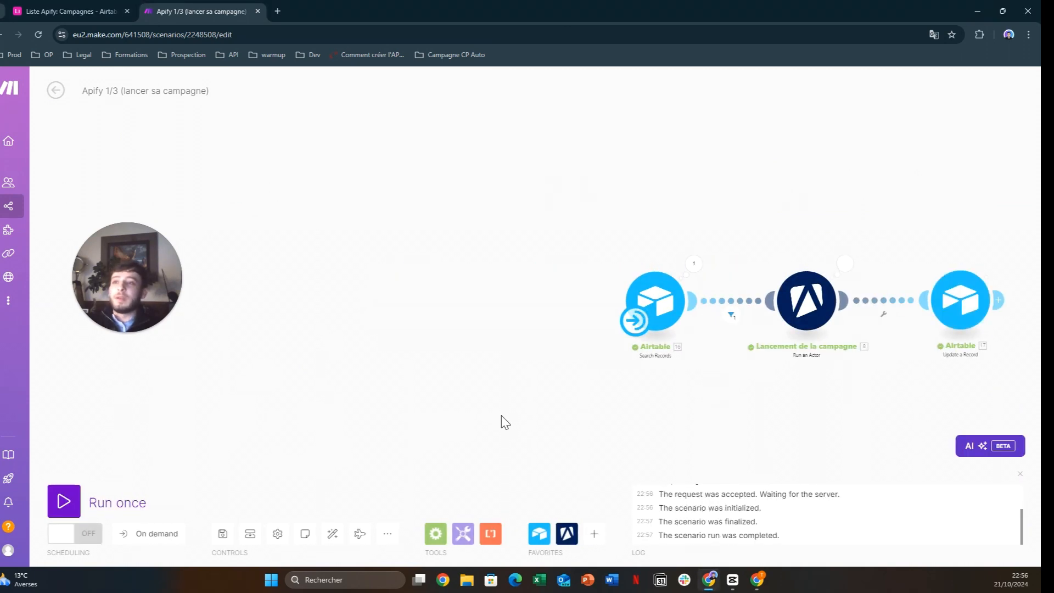
{"action": "left_click_drag", "start_coordinate": [409, 384], "coordinate": [309, 366]}
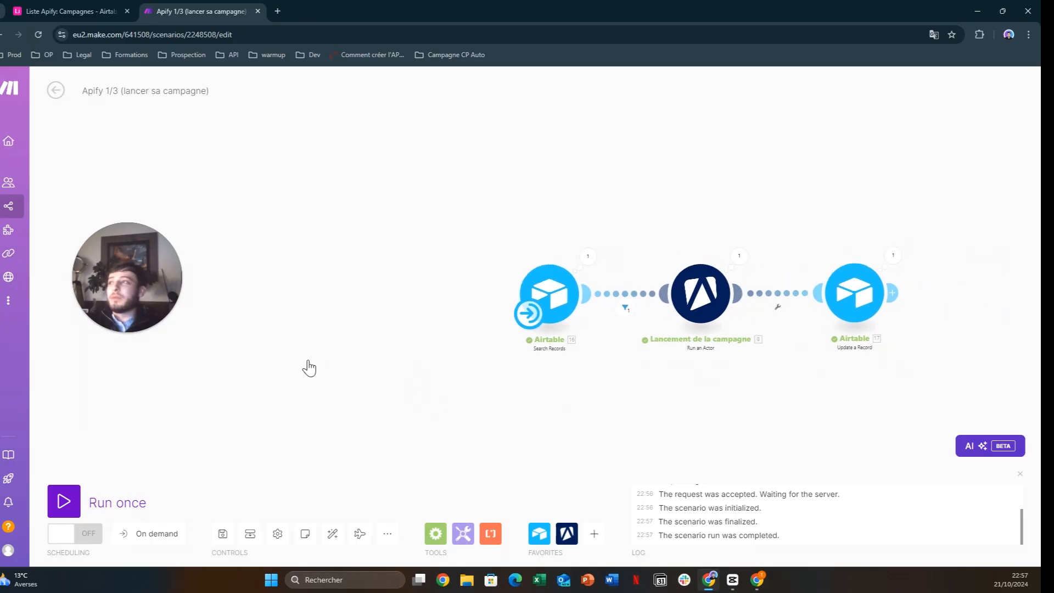
Switch to Apify to check the Google Maps Scraper's run activity and memory usage, and return to Make.
{"action": "key", "text": "alt+Tab"}
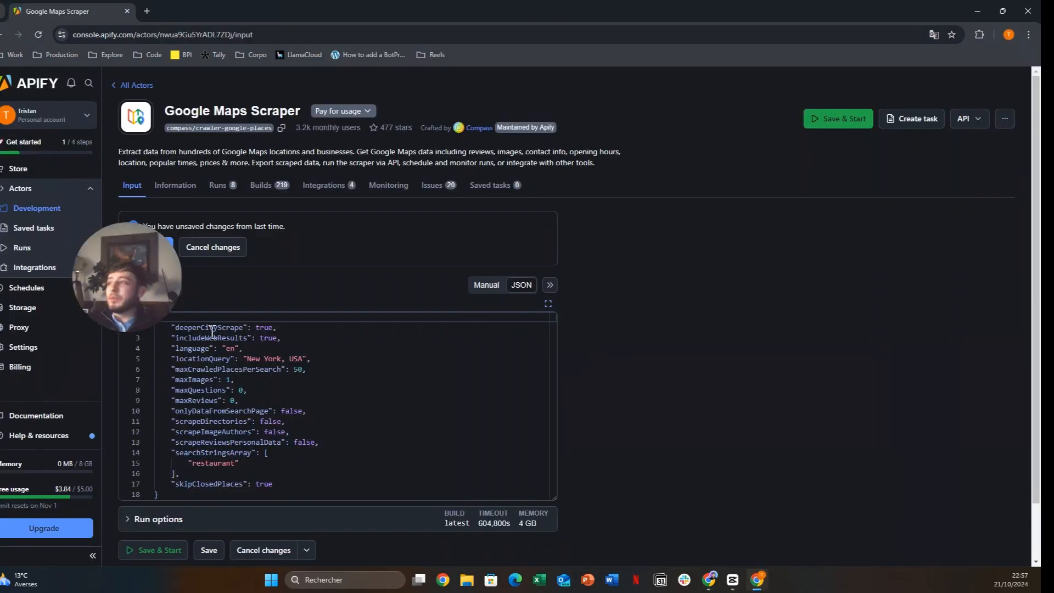
{"action": "left_click_drag", "start_coordinate": [114, 268], "coordinate": [696, 266]}
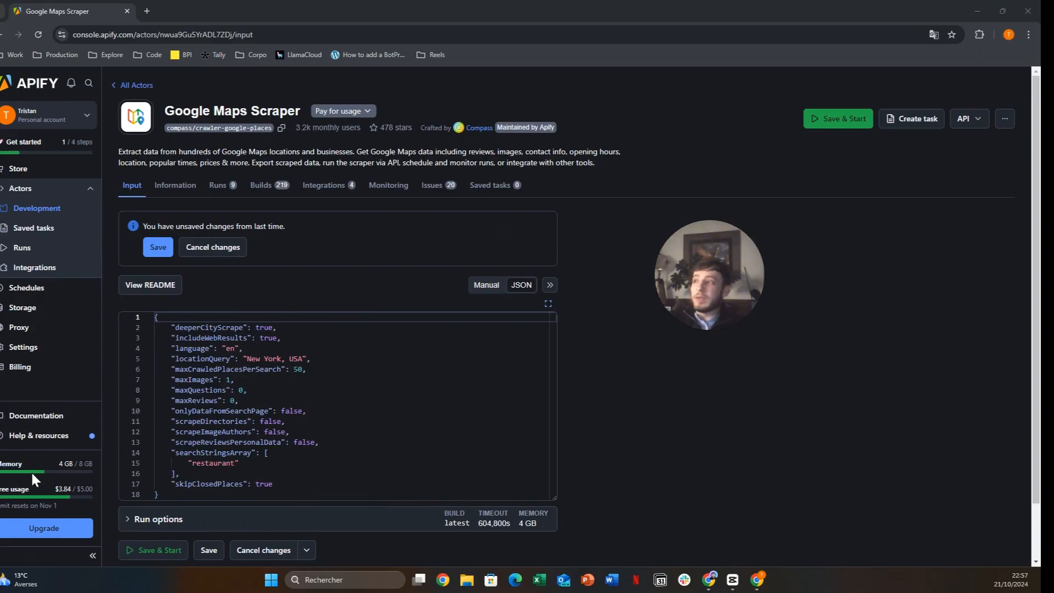
{"action": "left_click", "coordinate": [710, 579]}
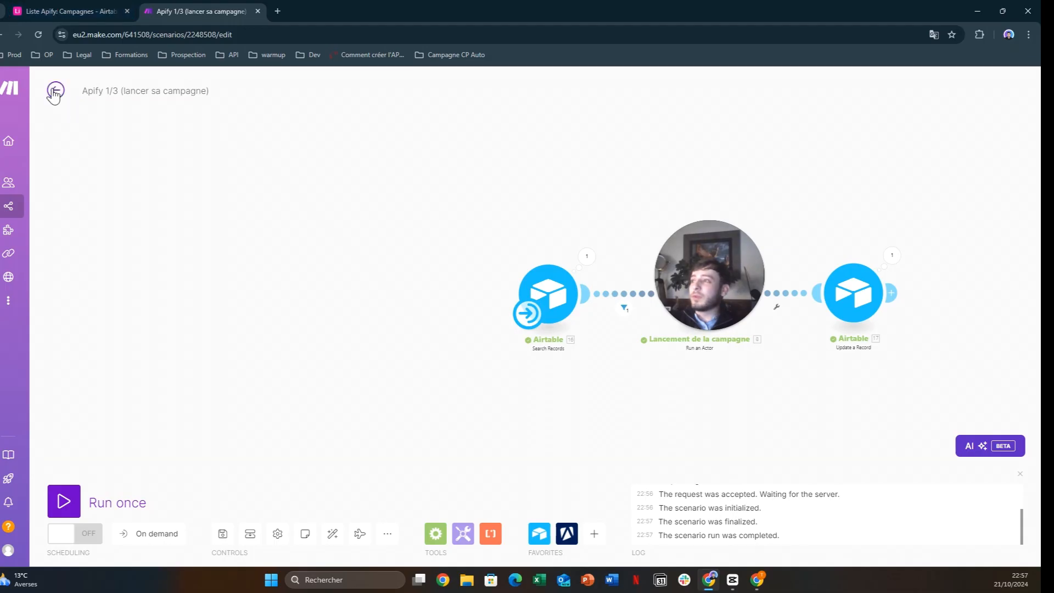
Leave the Apify 1/3 scenario and open the Apify 3/3 scenario's overview from the Apify VF folder.
{"action": "left_click", "coordinate": [55, 91]}
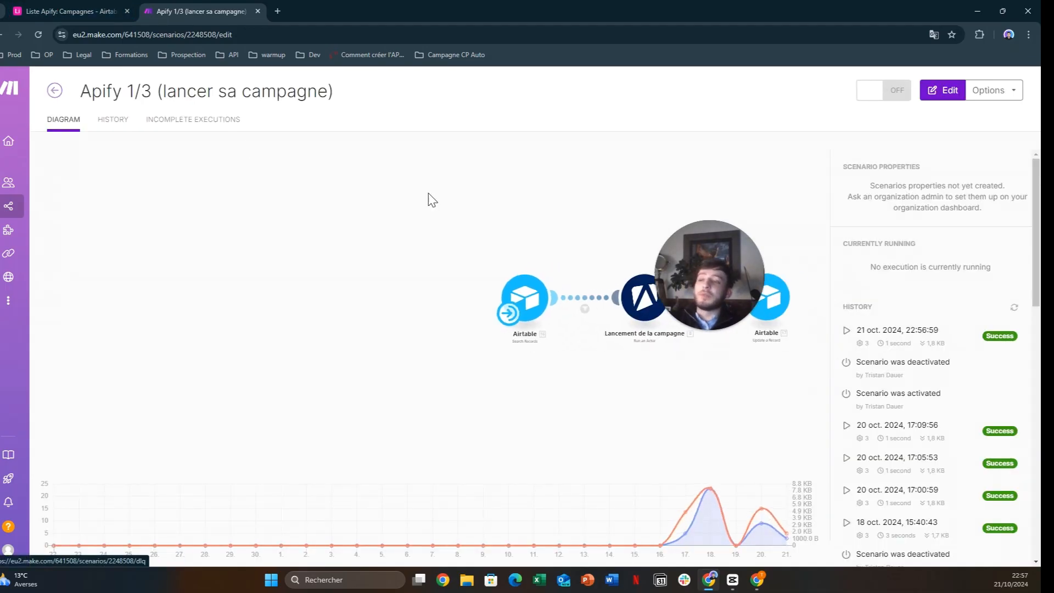
{"action": "left_click", "coordinate": [55, 93]}
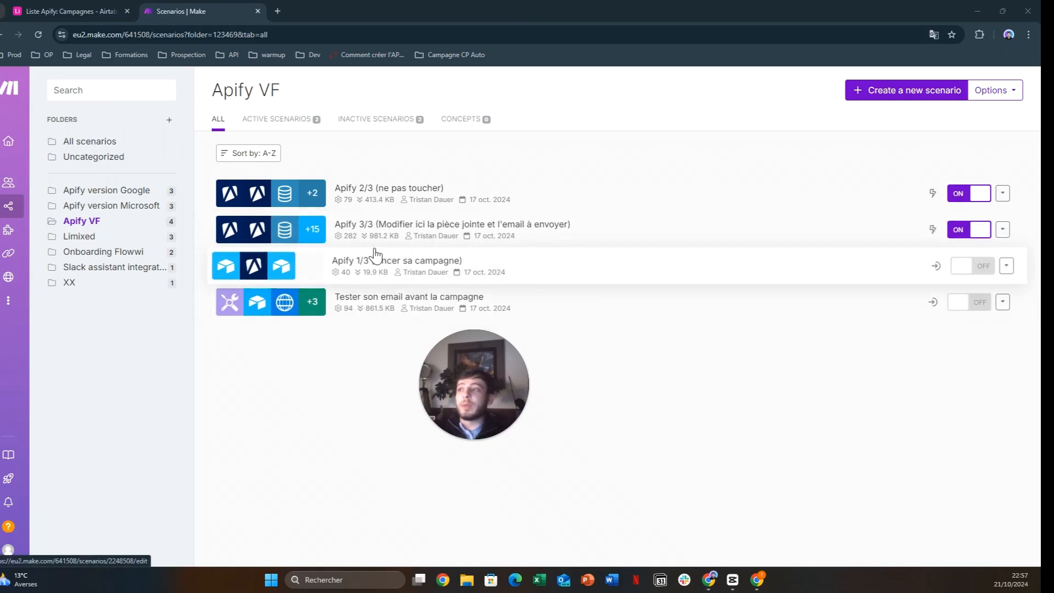
{"action": "left_click", "coordinate": [387, 237]}
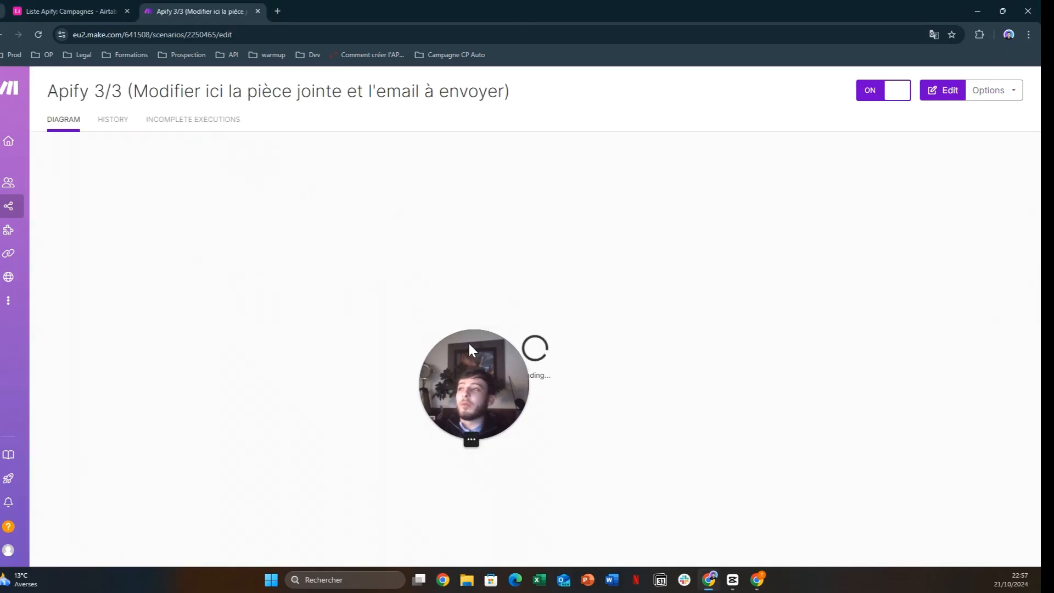
{"action": "left_click_drag", "start_coordinate": [504, 409], "coordinate": [931, 322]}
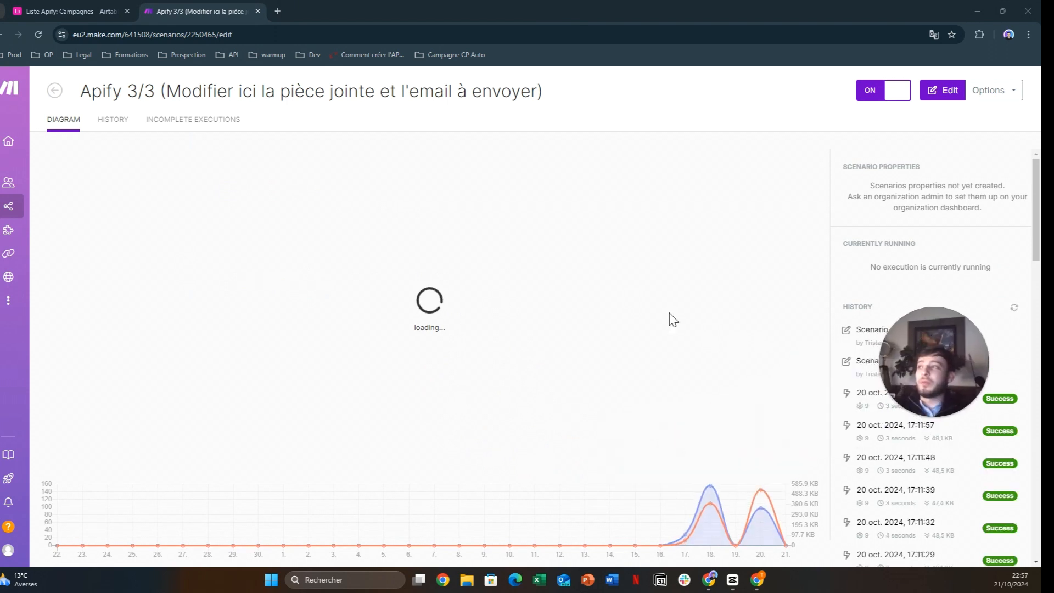